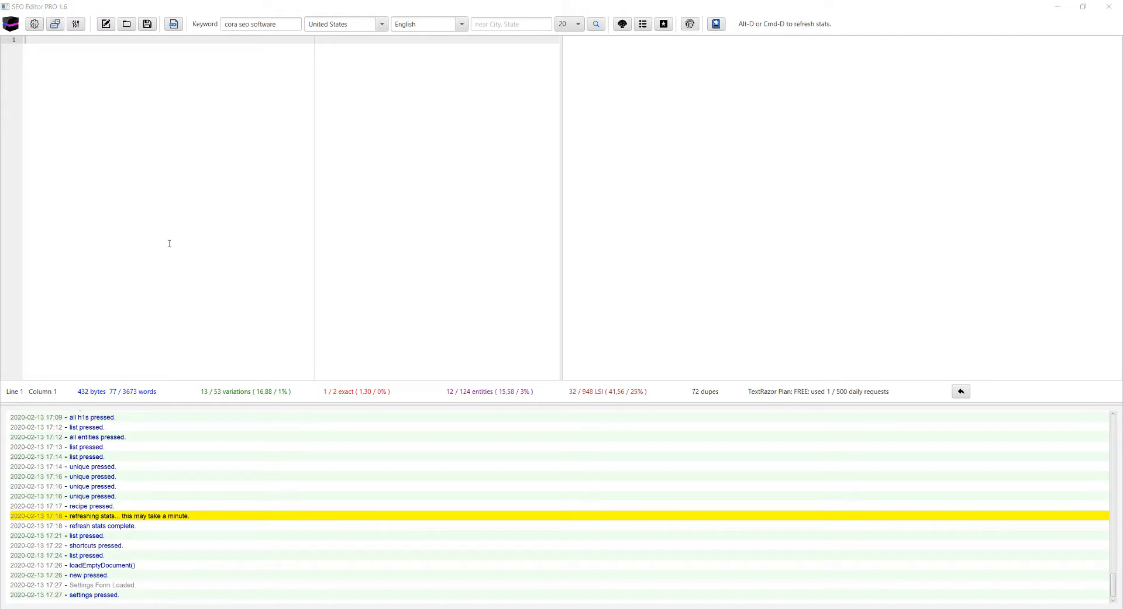
Step: Open the program settings and view the available WordAI readability options
left_click(156, 179)
left_click(37, 27)
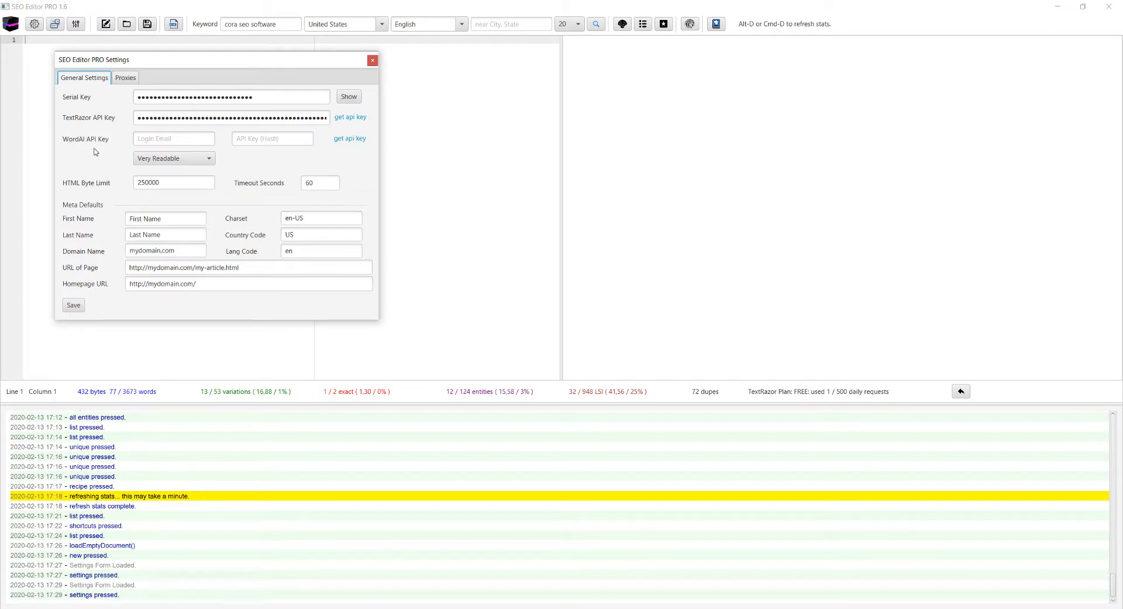
left_click(159, 159)
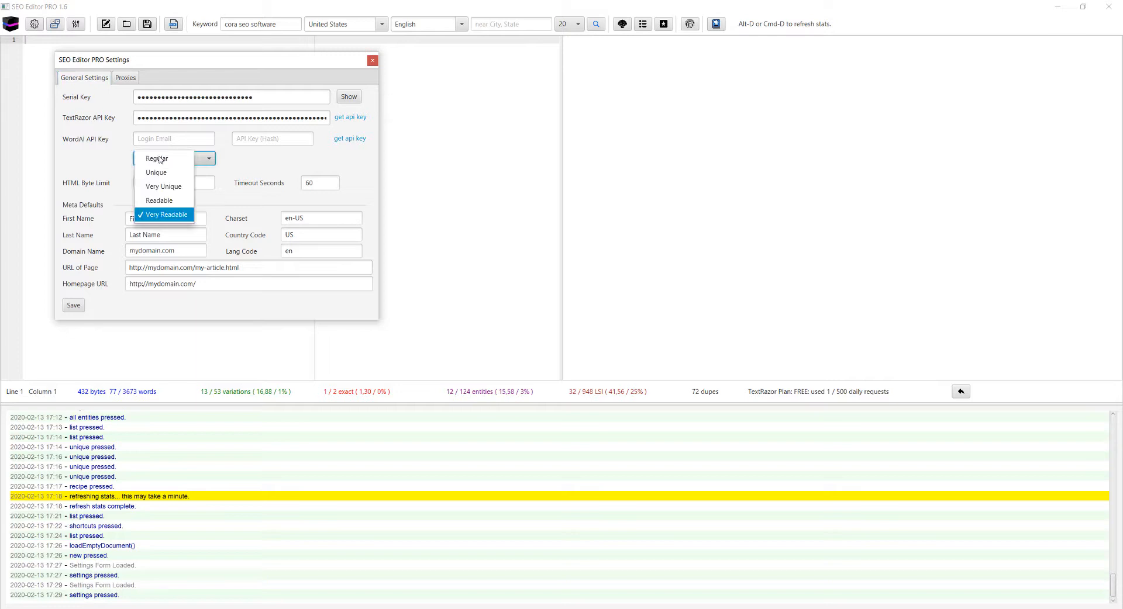
left_click(90, 162)
left_click(152, 141)
left_click(95, 152)
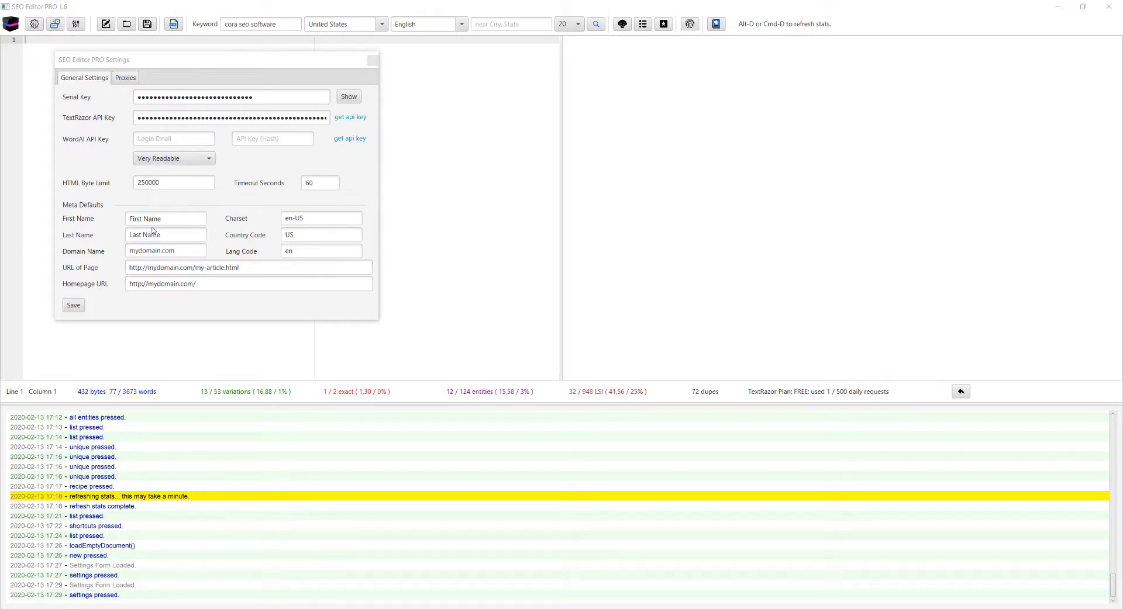
double_click(181, 249)
type("coraseo-mastery.com")
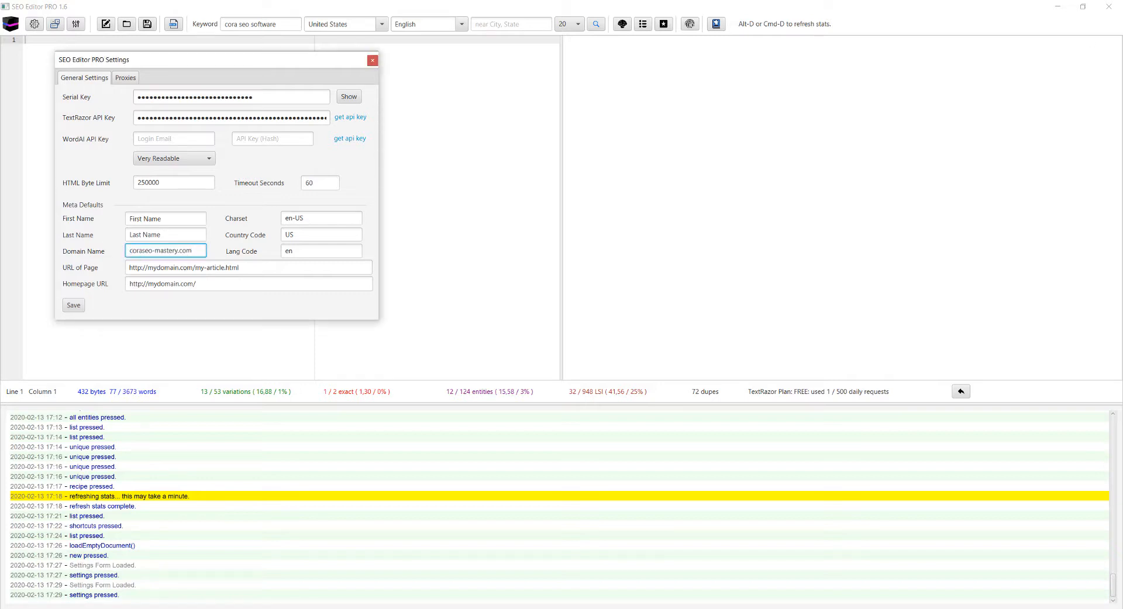
key("alt+Tab")
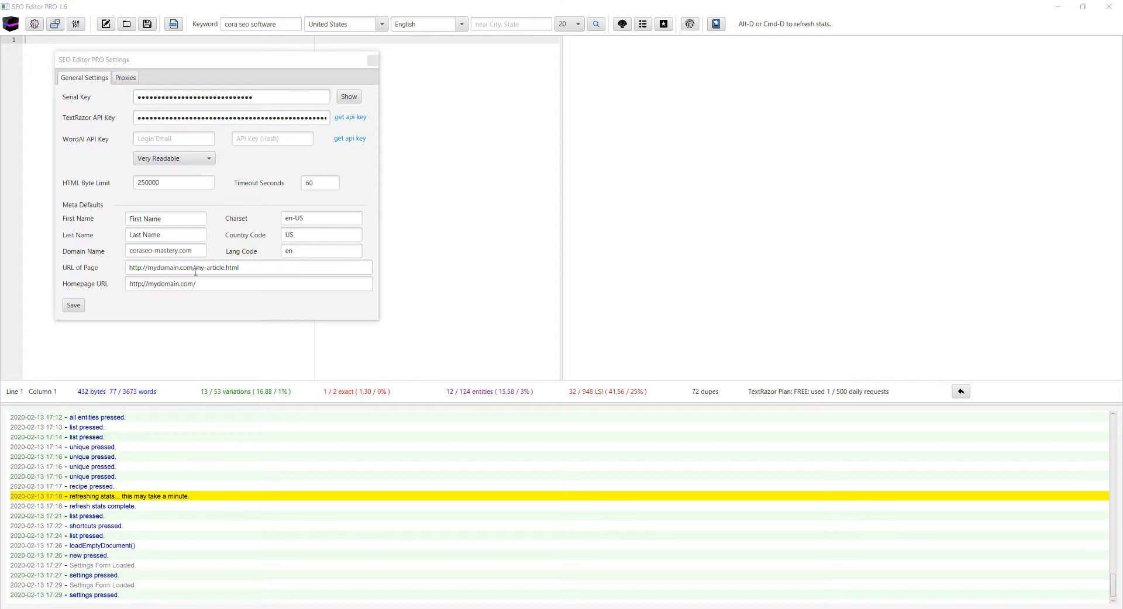
left_click_drag(240, 268, 86, 275)
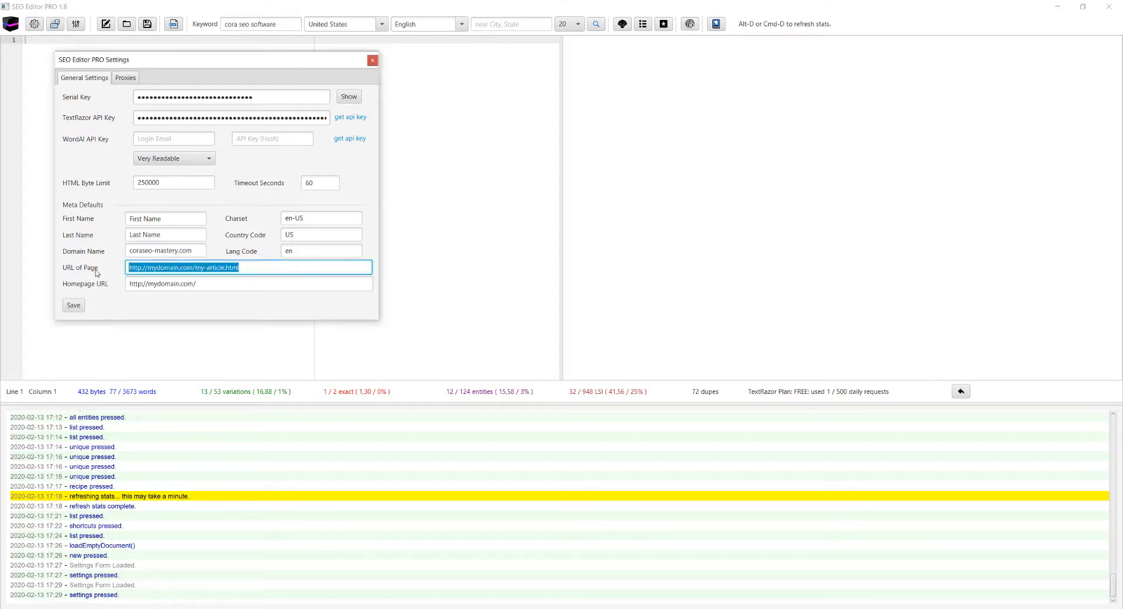
type("https://www.coraseo-mastery.com/")
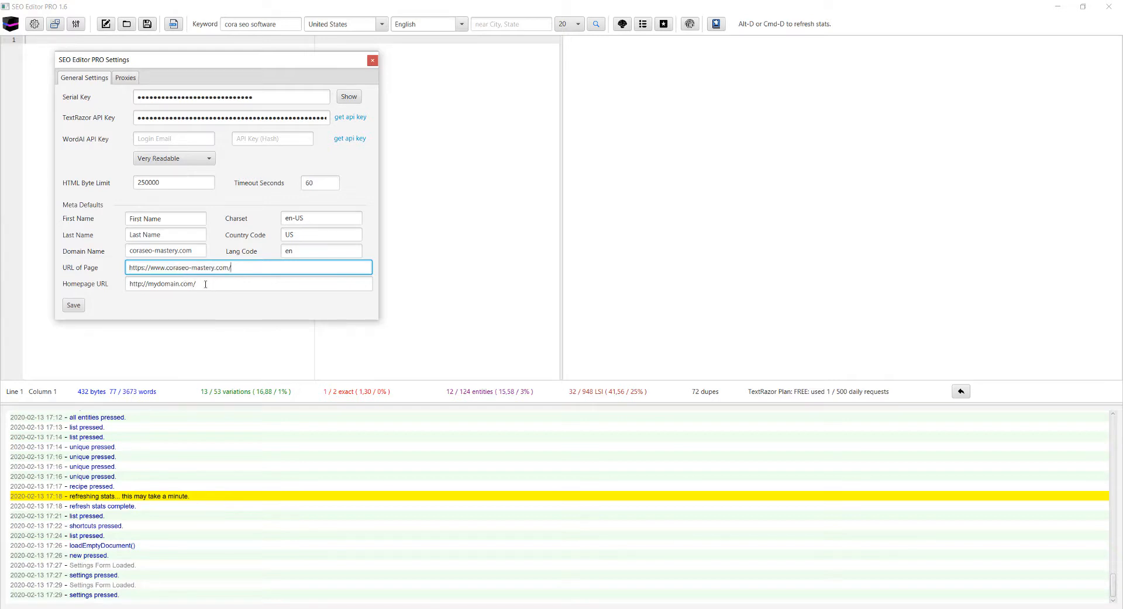
left_click(205, 285)
left_click_drag(205, 284, 128, 286)
type("https://www.coraseo-mastery.com/")
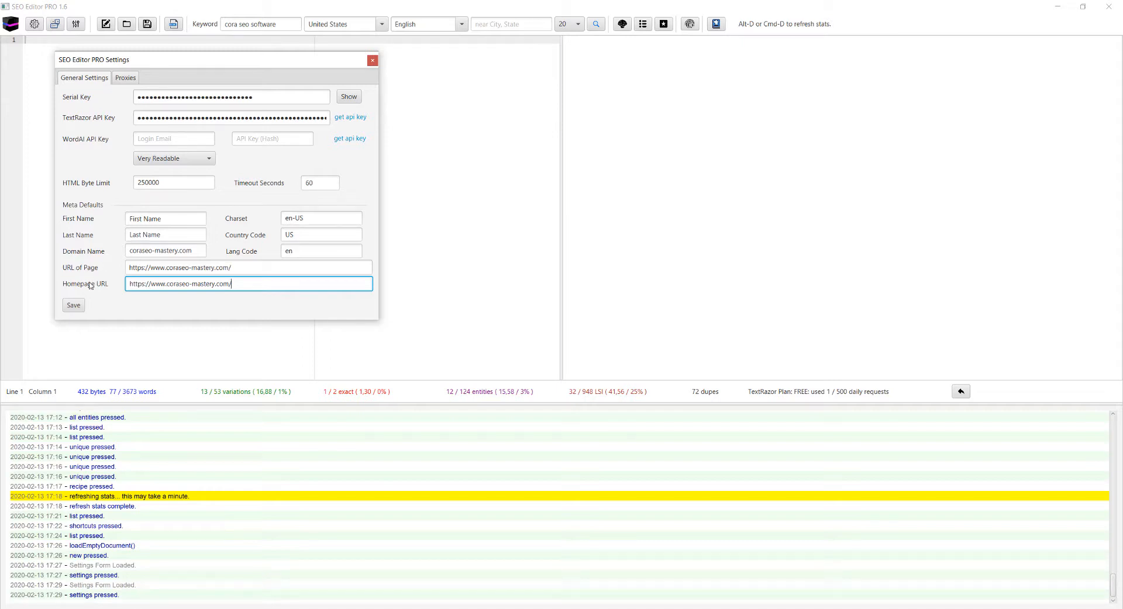
Step: Check the proxy settings and save the program settings
left_click(125, 77)
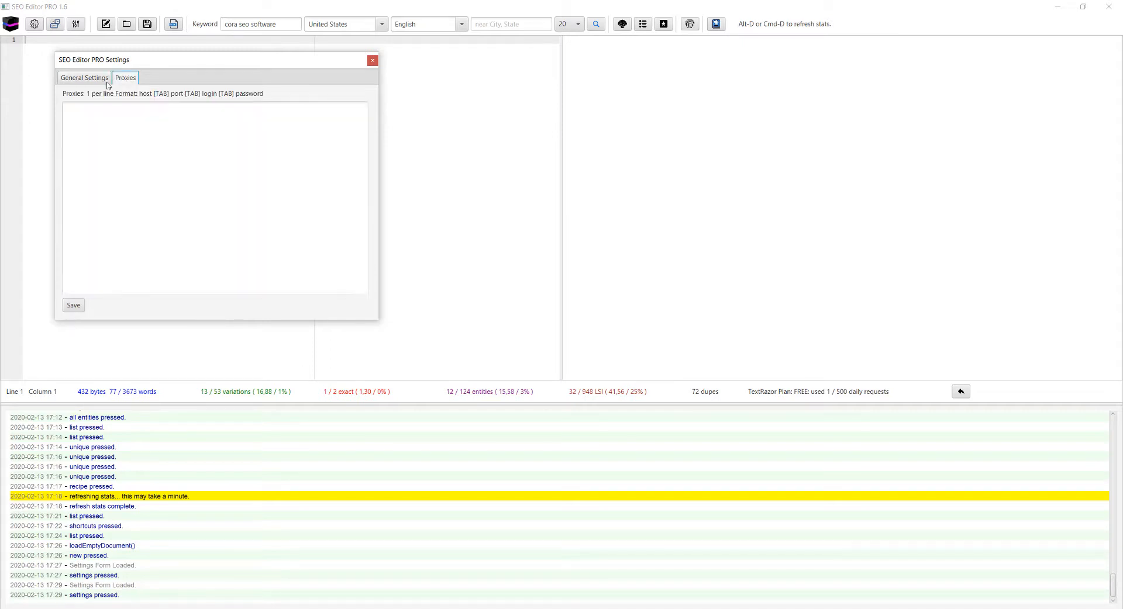
left_click(78, 79)
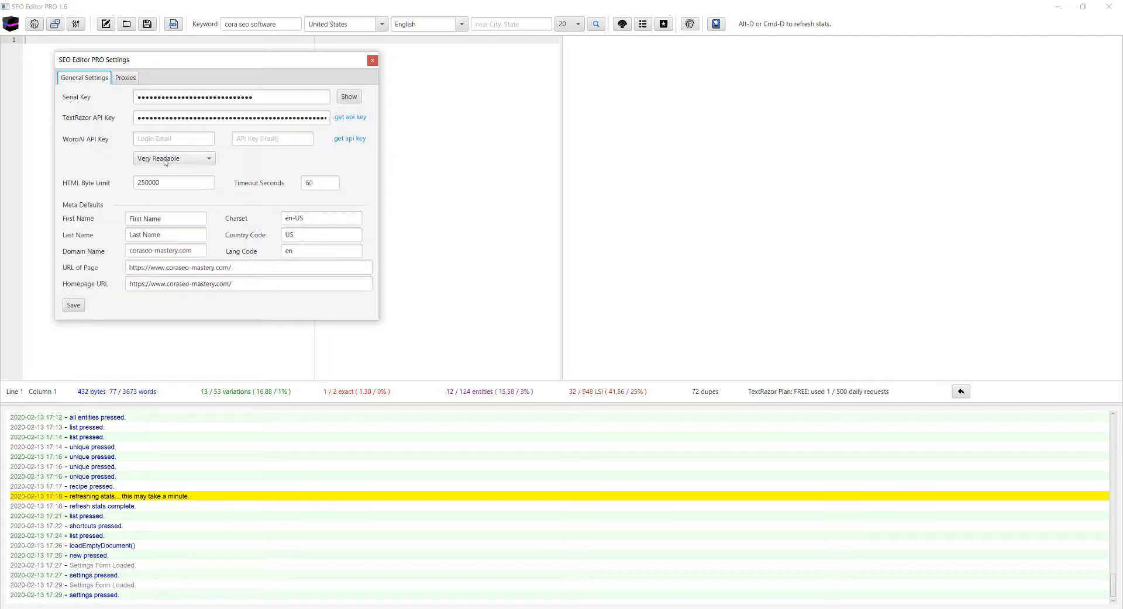
left_click(73, 306)
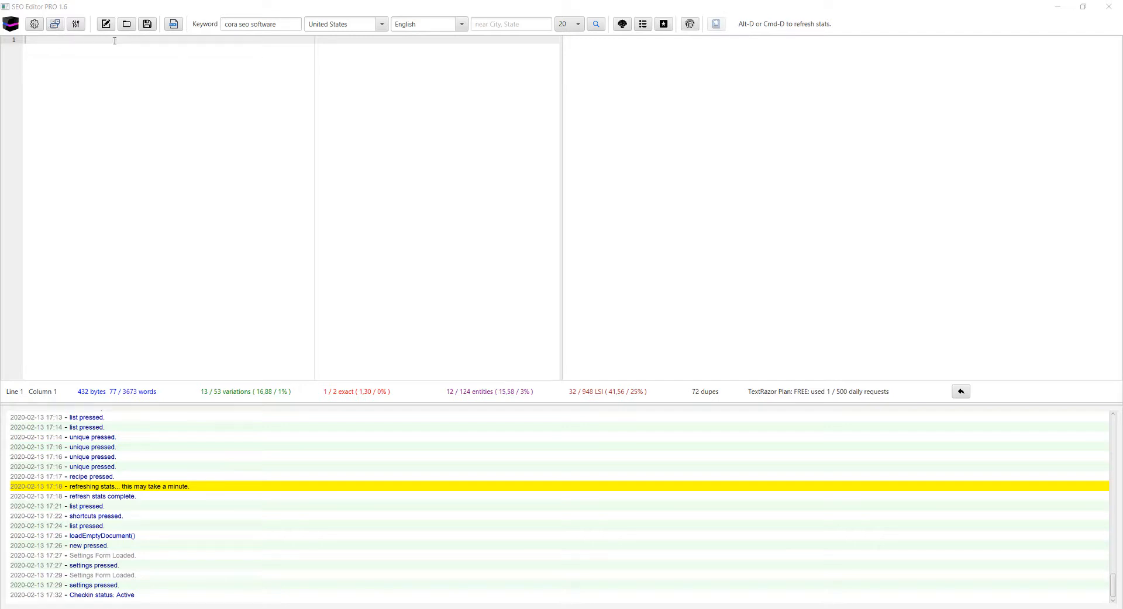
Step: View the list of keyboard shortcuts and close it
left_click(52, 28)
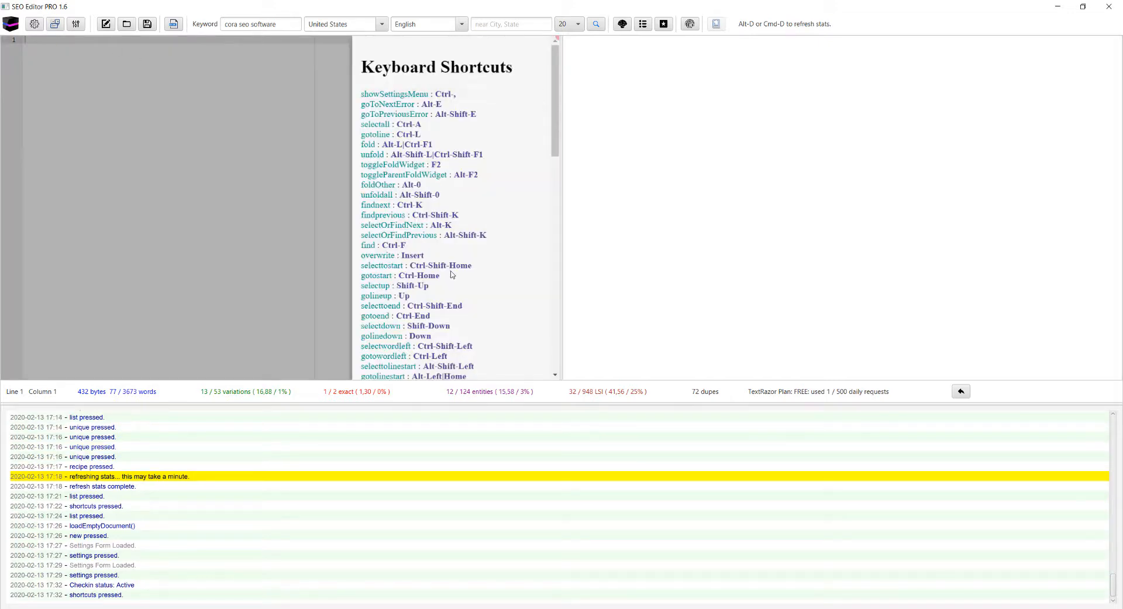
scroll(469, 263, "down", 5)
scroll(489, 231, "up", 5)
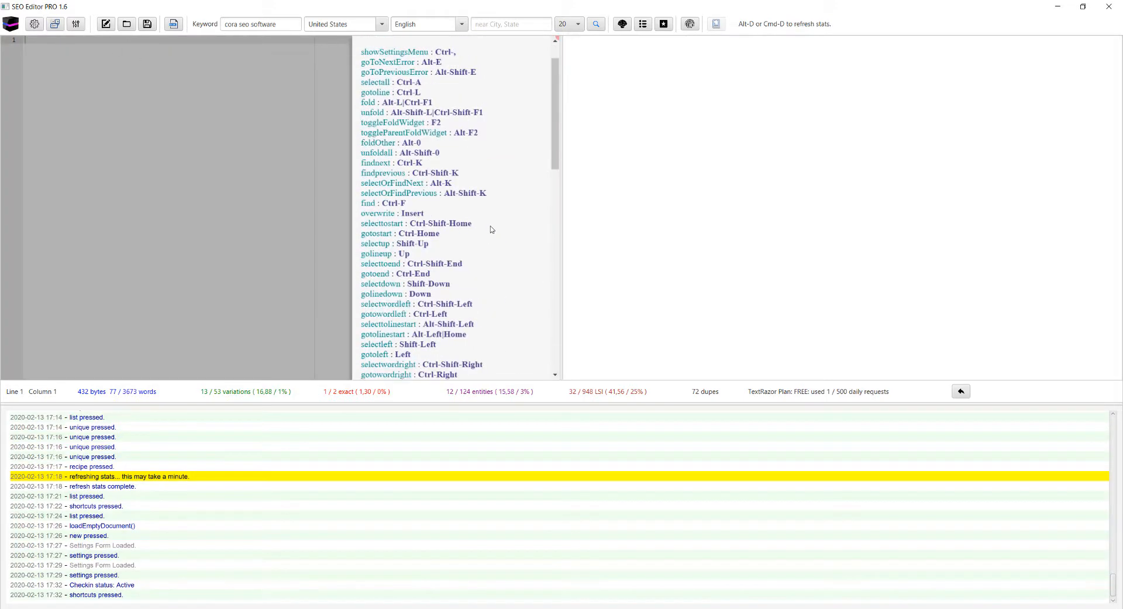
left_click(557, 39)
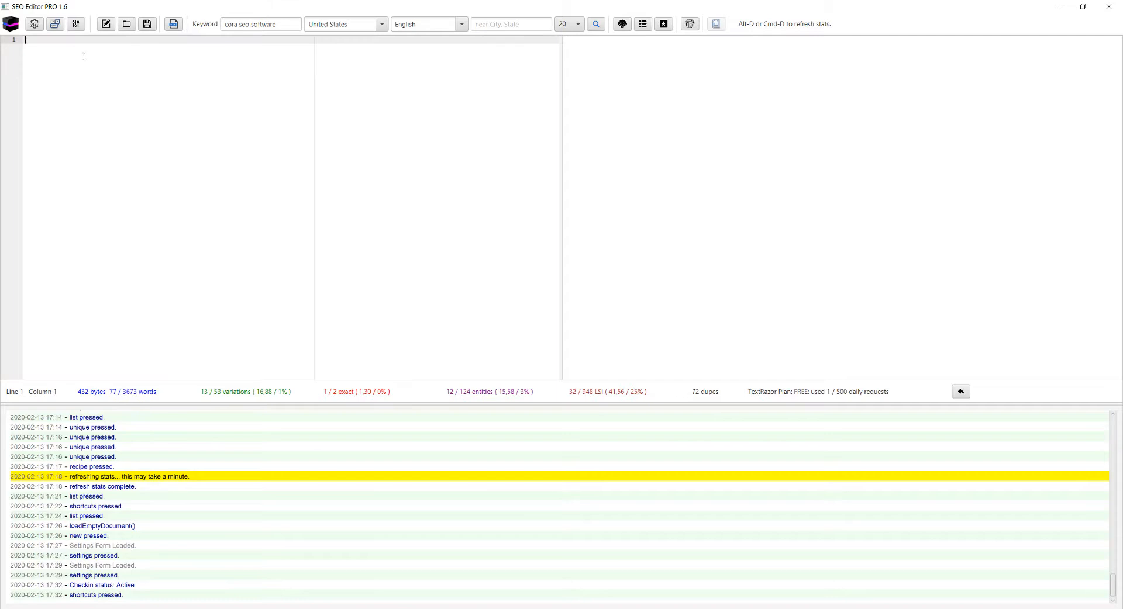
Step: Set the code editor's theme to IPlastic in the editor options and close them
left_click(76, 24)
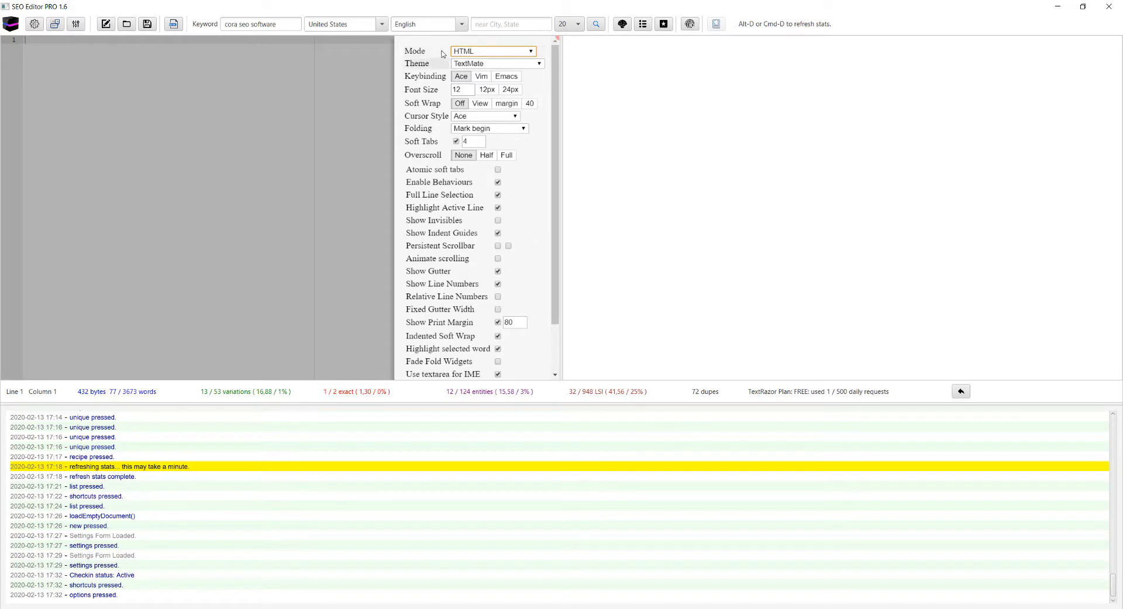
left_click(471, 64)
left_click(487, 102)
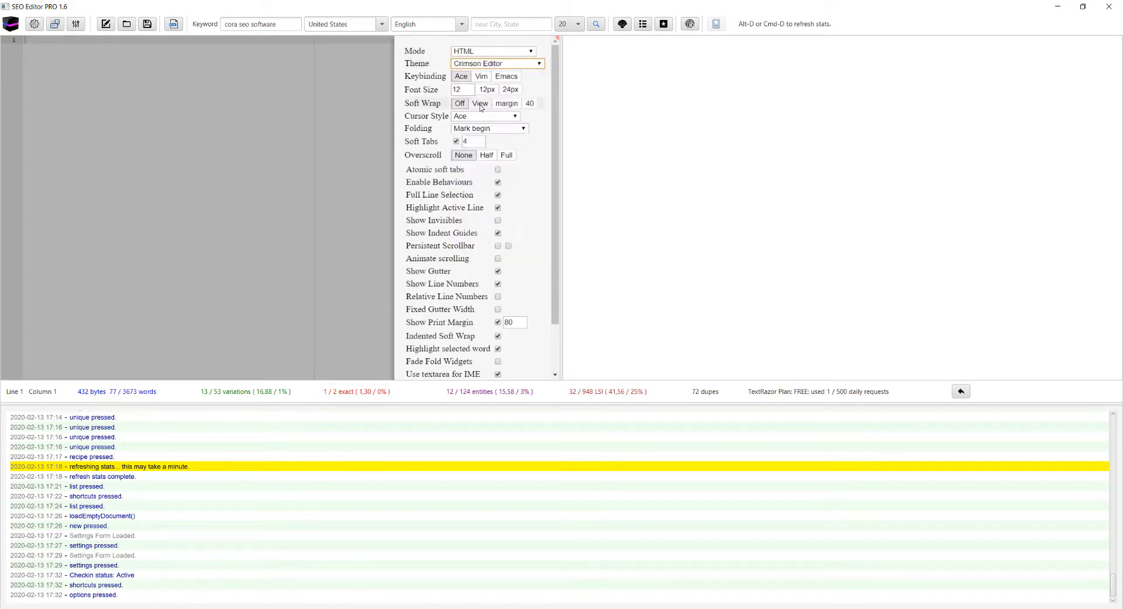
left_click(470, 64)
left_click(469, 88)
left_click(494, 63)
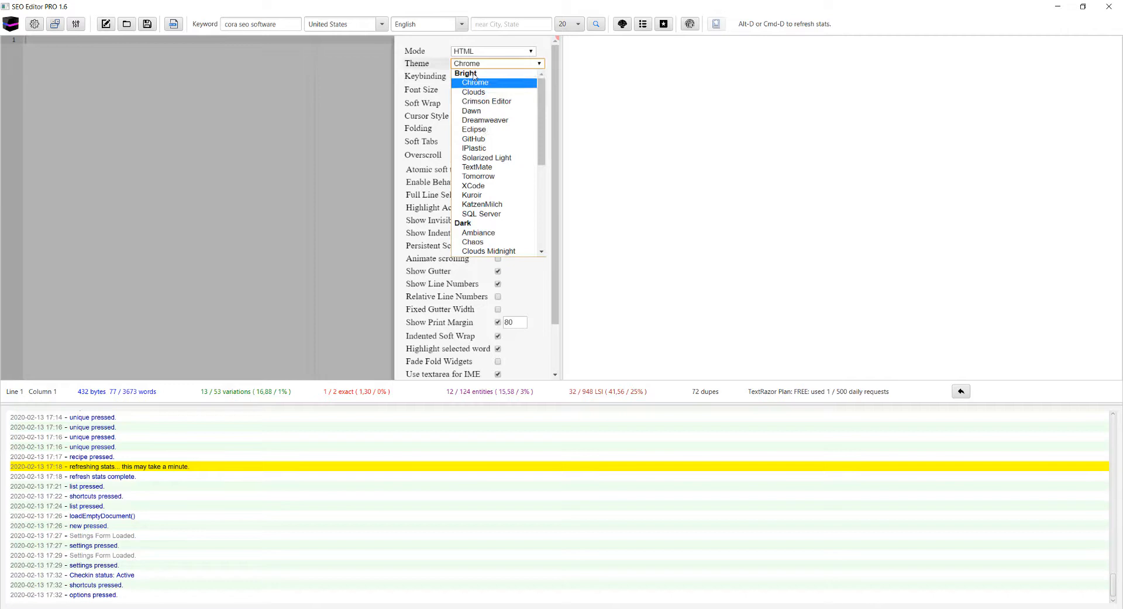
left_click(474, 148)
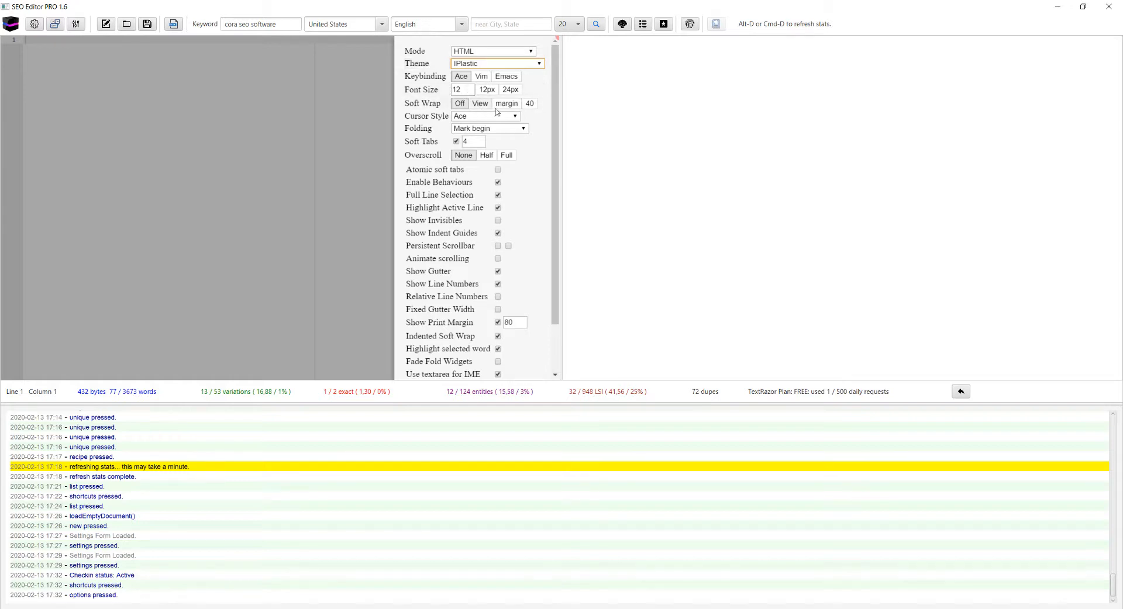
scroll(489, 152, "down", 2)
scroll(479, 323, "up", 2)
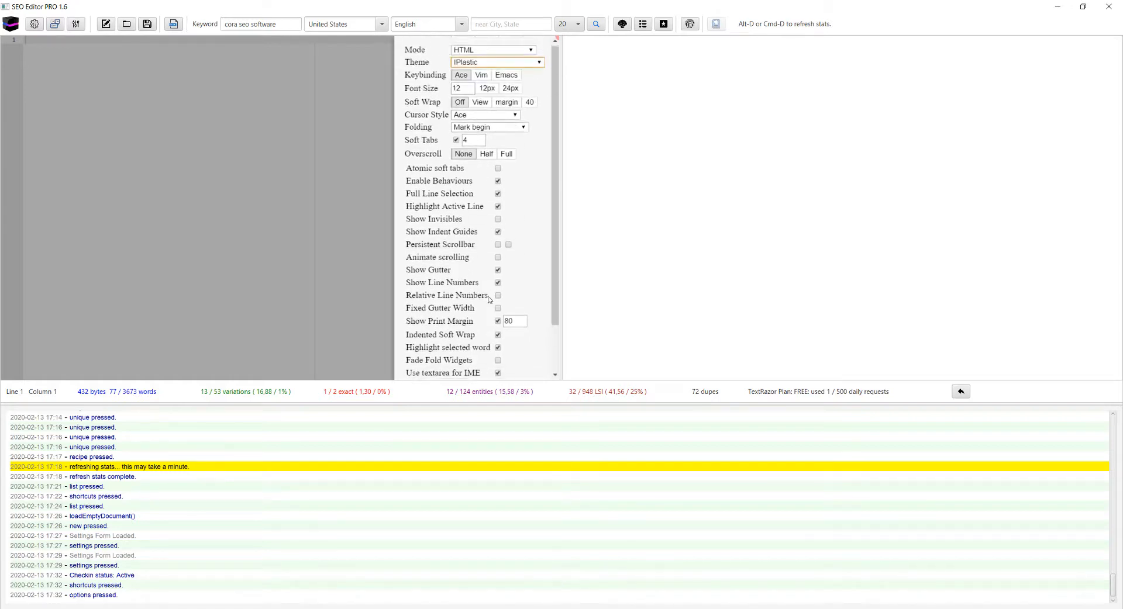
left_click(179, 144)
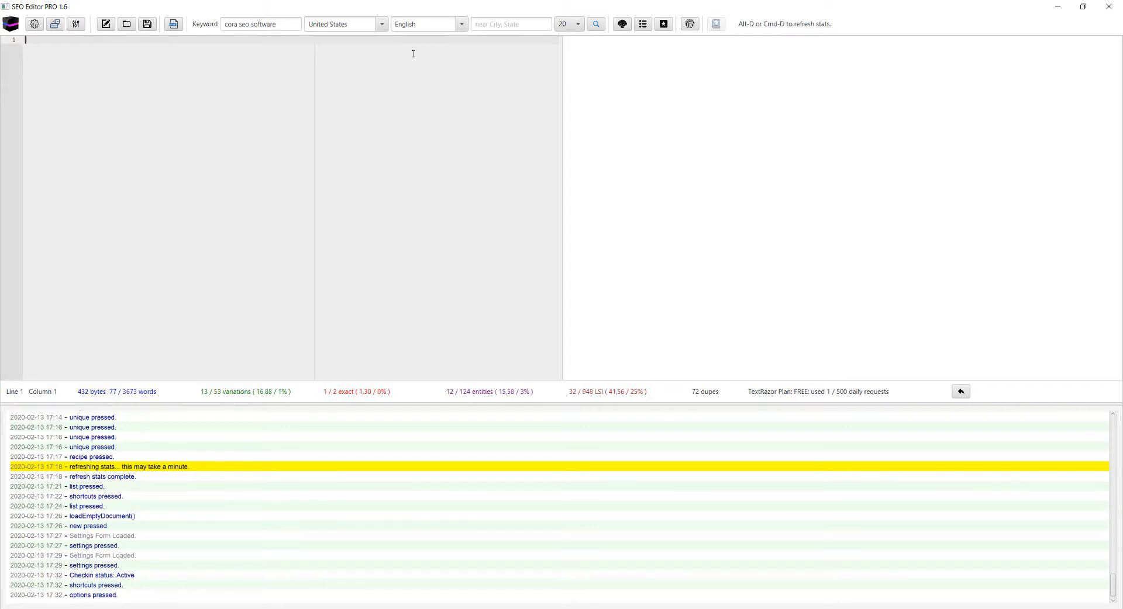
left_click(127, 25)
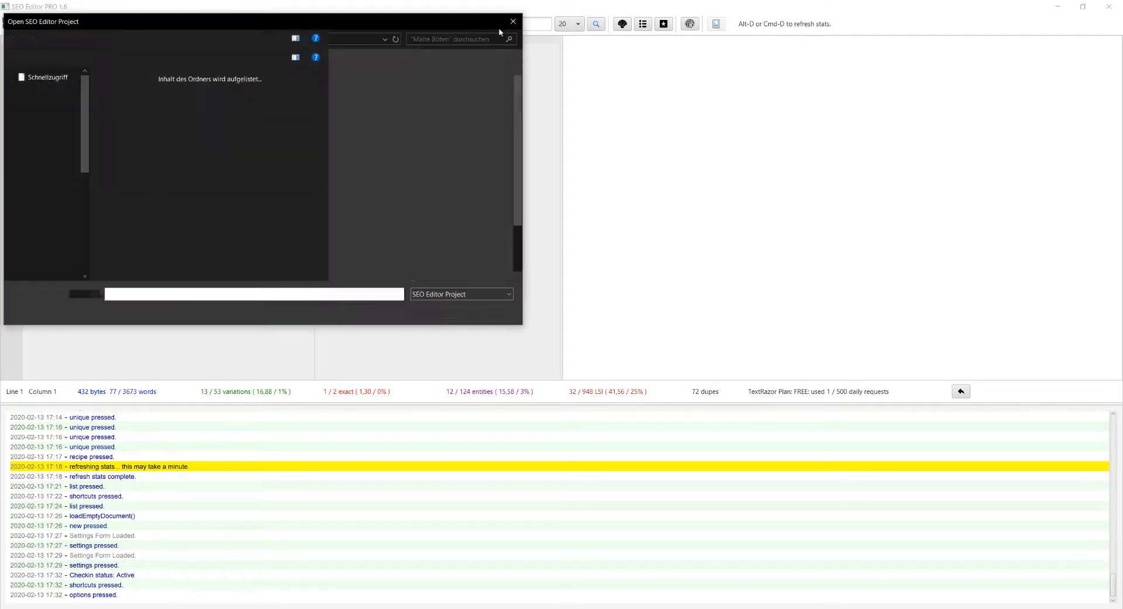
left_click(514, 23)
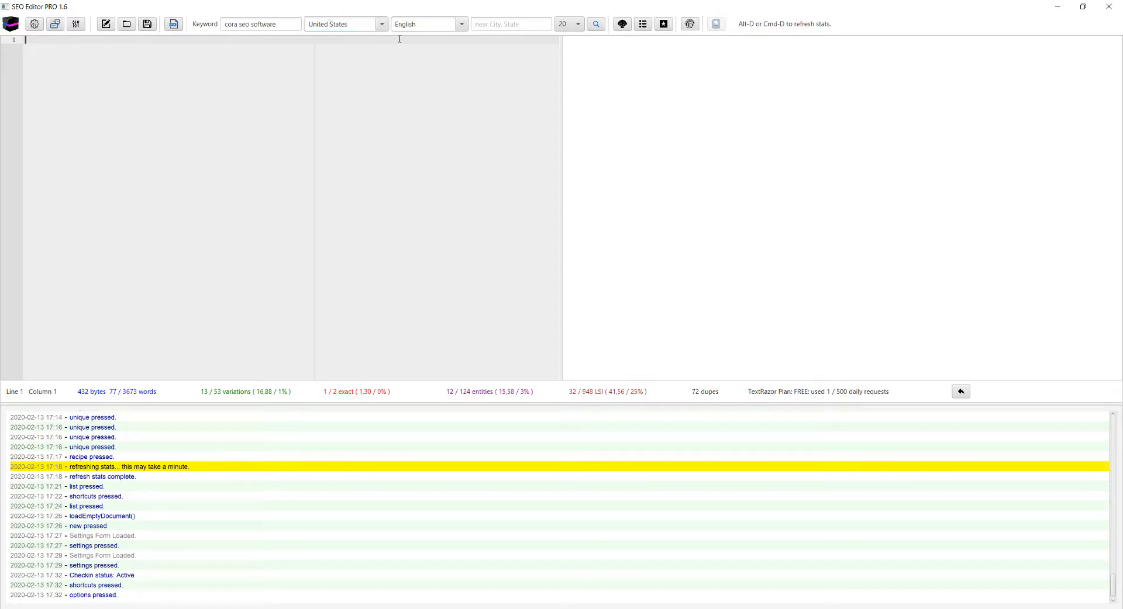
left_click(501, 25)
left_click(508, 61)
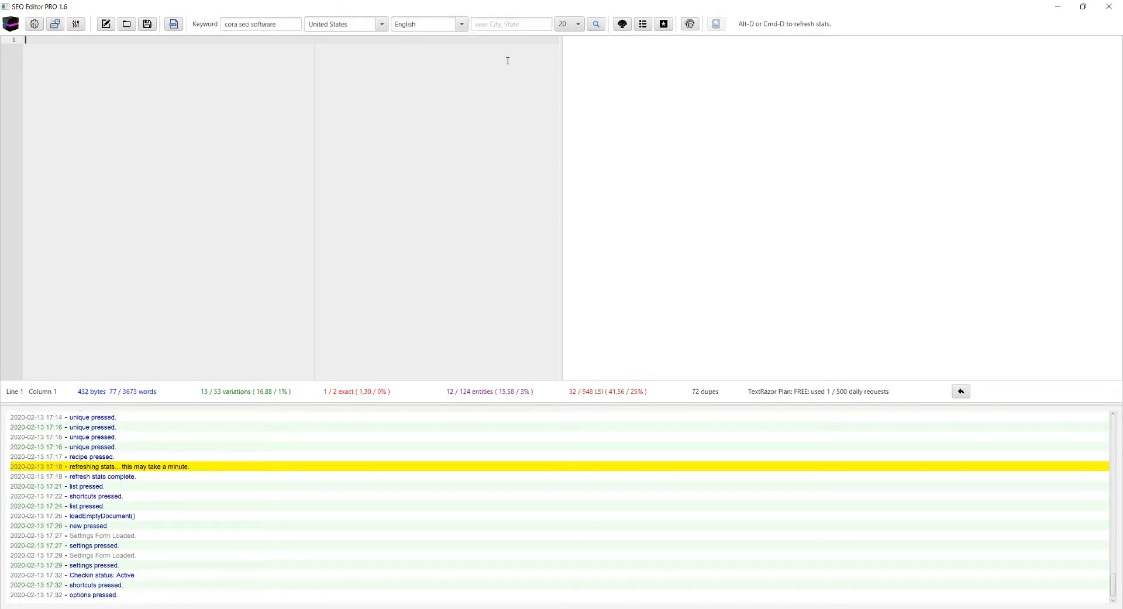
left_click(481, 25)
left_click(467, 97)
Step: Set the number of search results for the keyword to 10
left_click(570, 24)
left_click(535, 66)
left_click(564, 25)
left_click(496, 61)
left_click(568, 27)
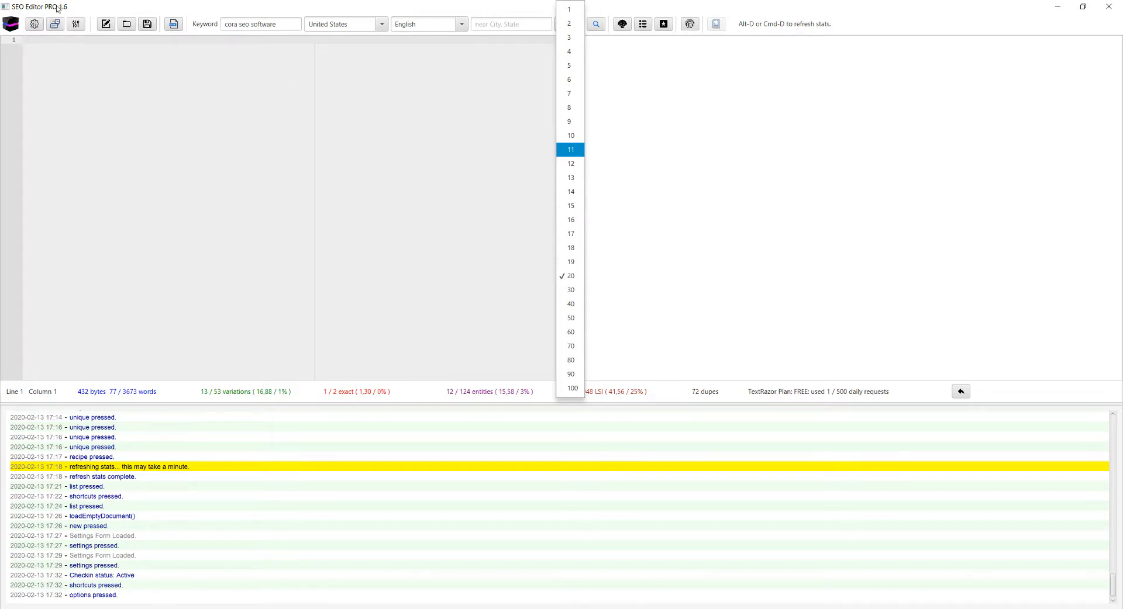
left_click(571, 135)
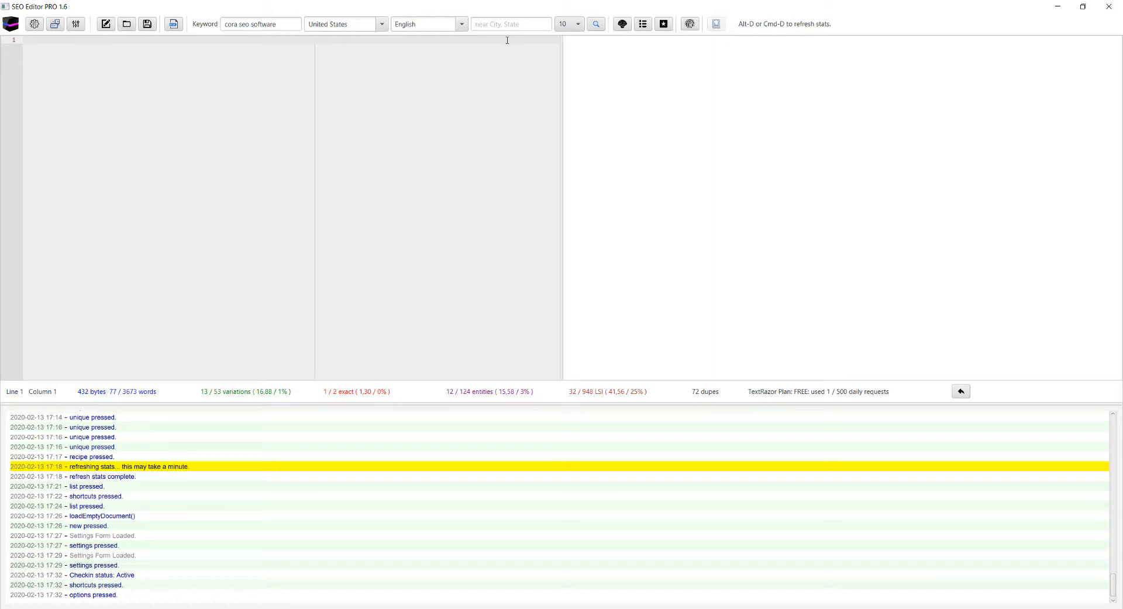
left_click(565, 26)
left_click(564, 32)
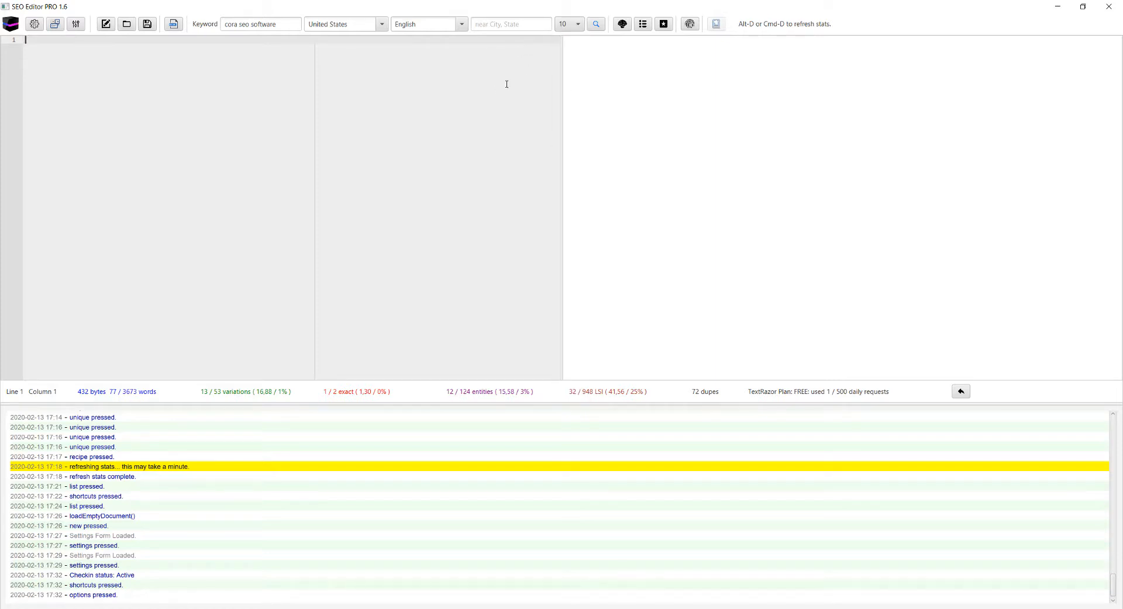
left_click(564, 29)
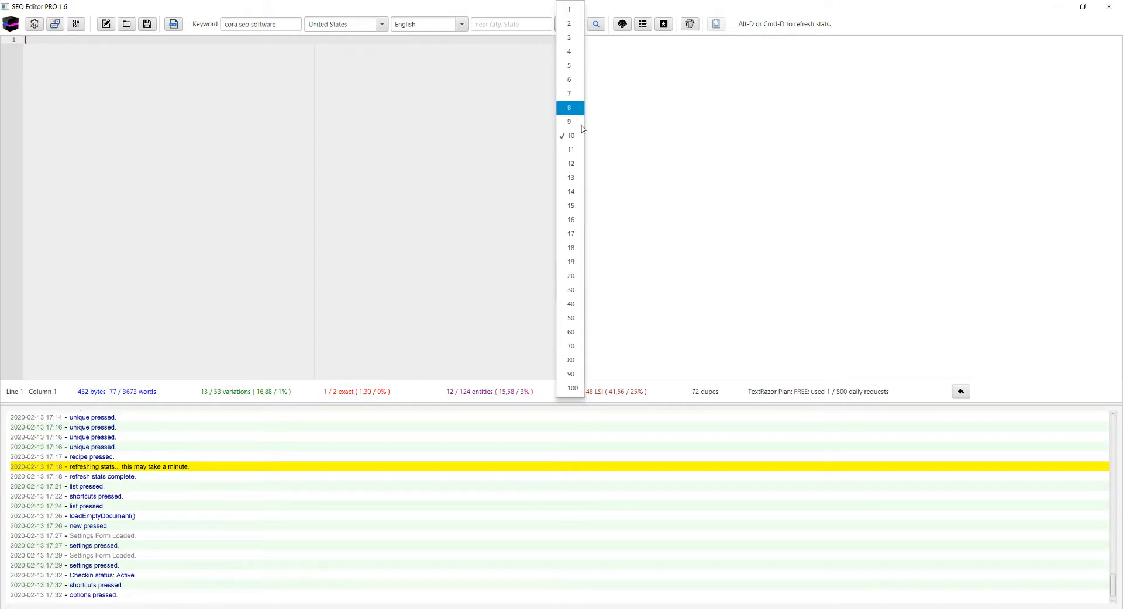
left_click(483, 139)
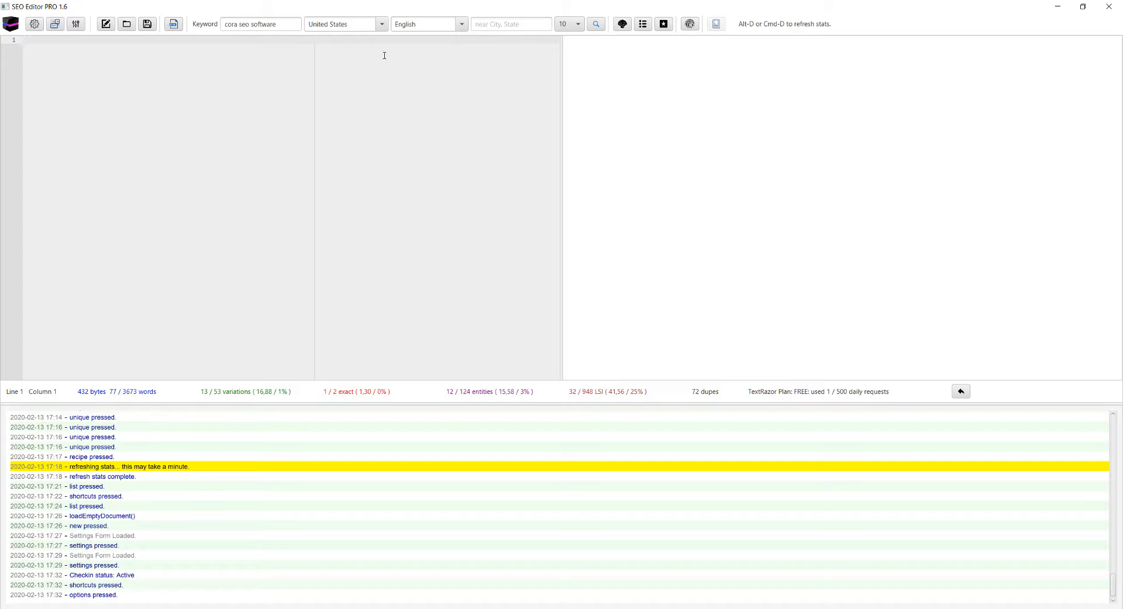
left_click(578, 24)
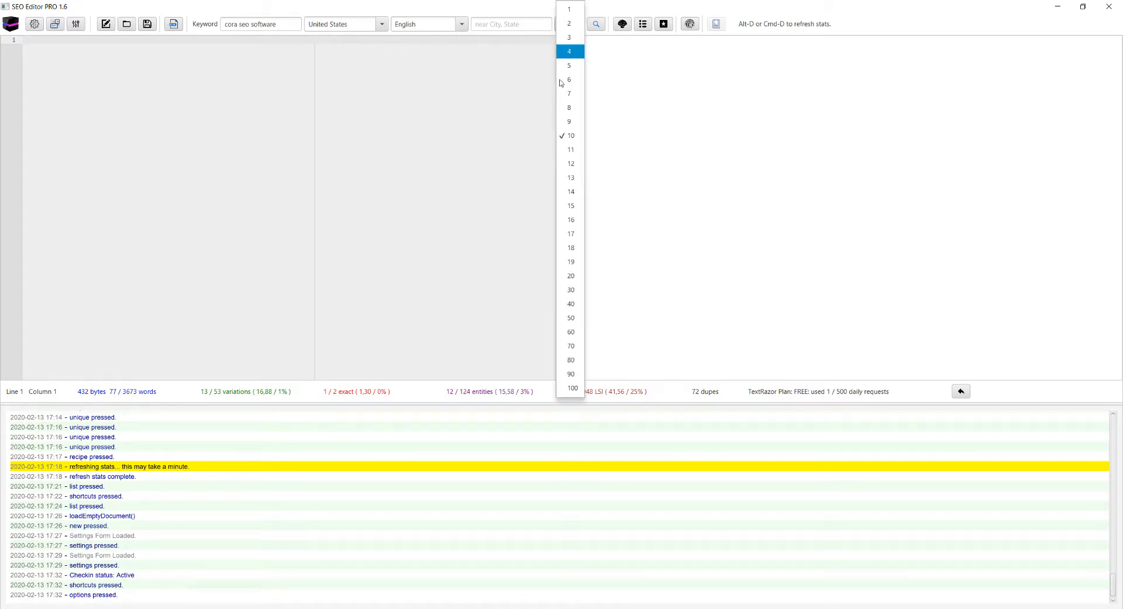
left_click(522, 124)
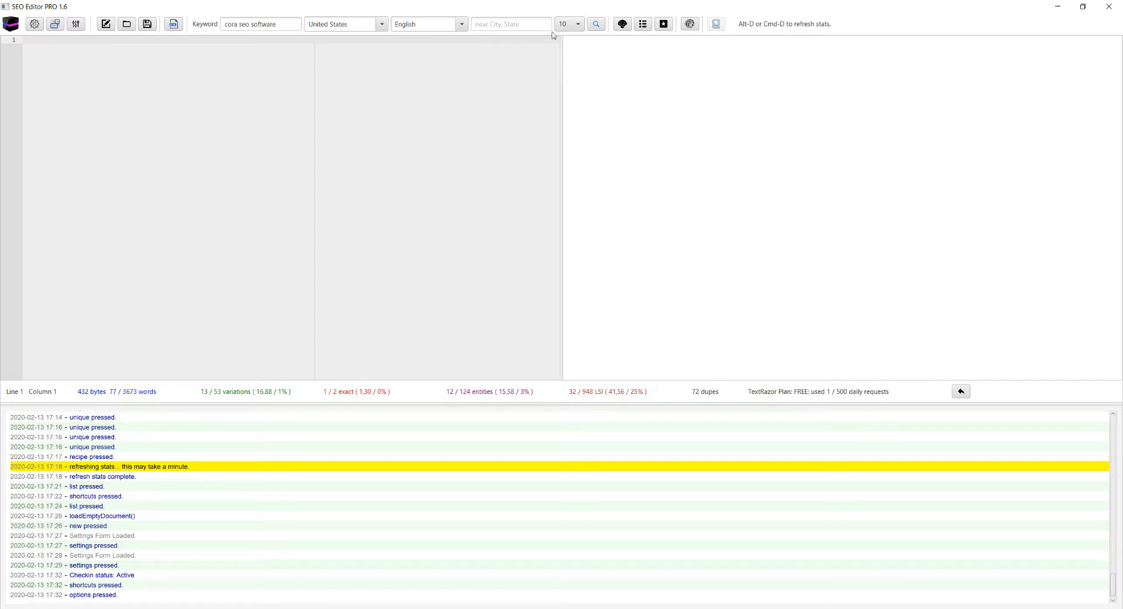
left_click(568, 24)
left_click(515, 100)
Step: Generate the meta tag template for the keyword and examine its charset, keywords, author and canonical URL tags
left_click(622, 23)
left_click(91, 78)
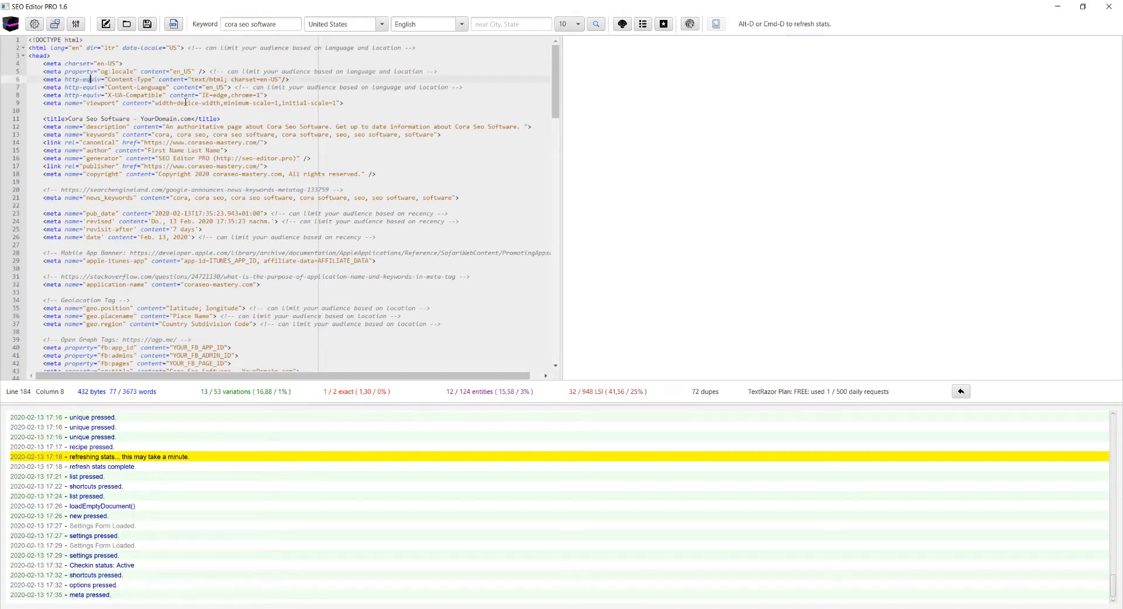
left_click(93, 63)
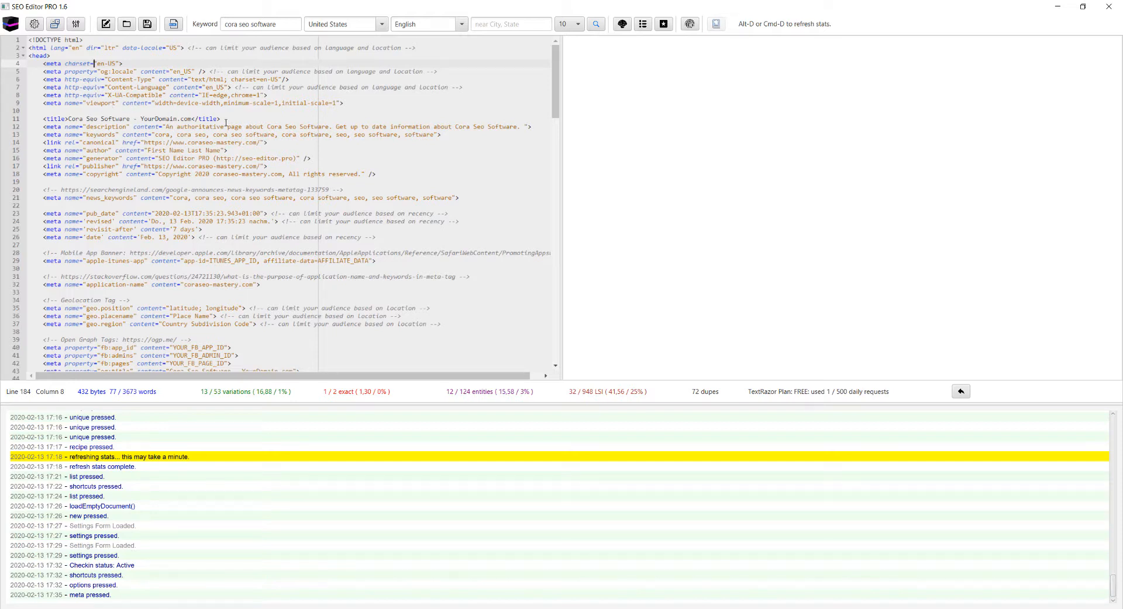
left_click(119, 136)
scroll(152, 160, "down", 1)
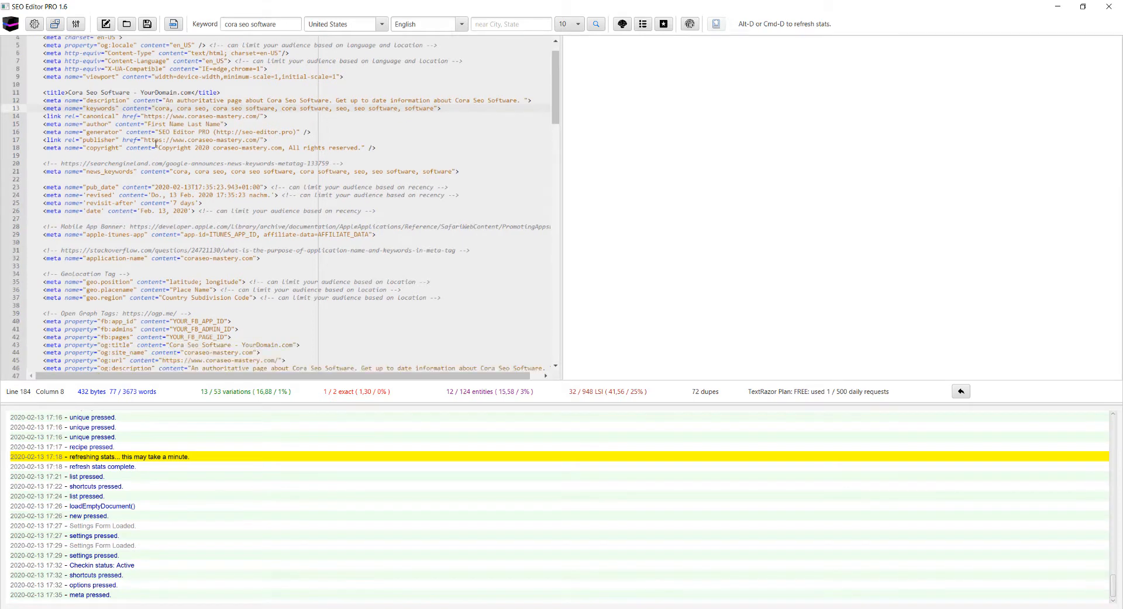
left_click(98, 148)
left_click_drag(170, 116, 257, 116)
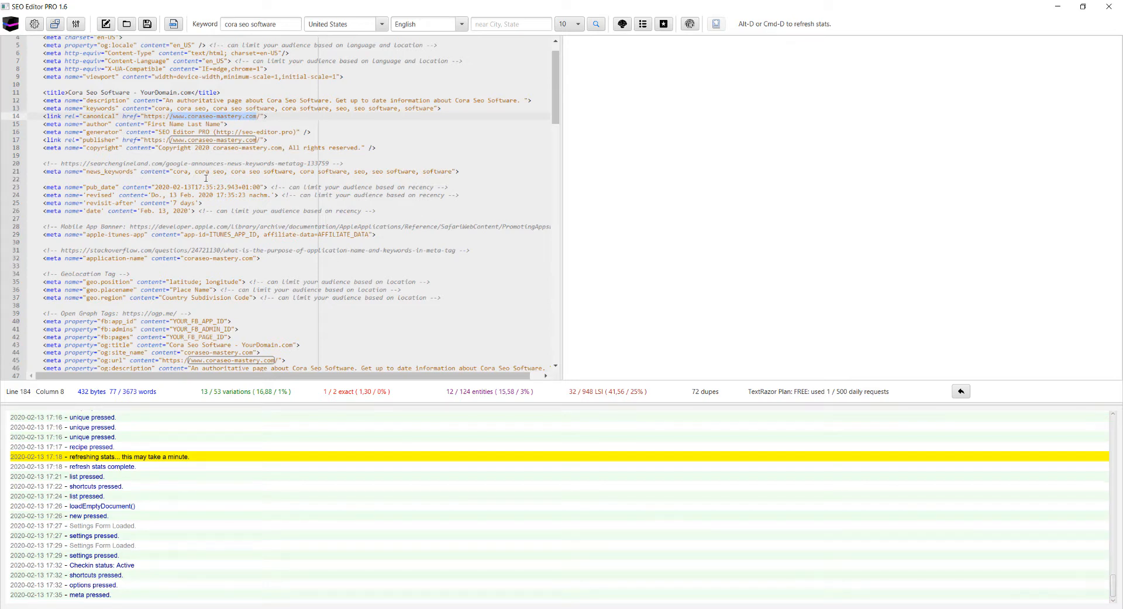
Step: Examine the rest of the template, including the Open Graph tags, icon links and JSON-LD schema
scroll(222, 182, "down", 1)
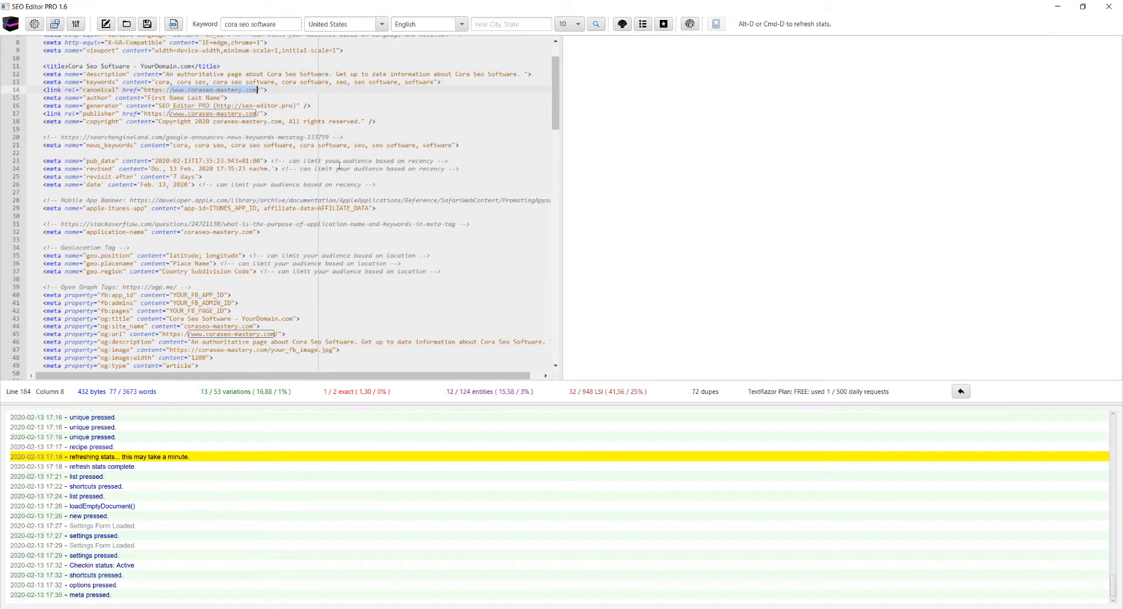
scroll(107, 182, "down", 16)
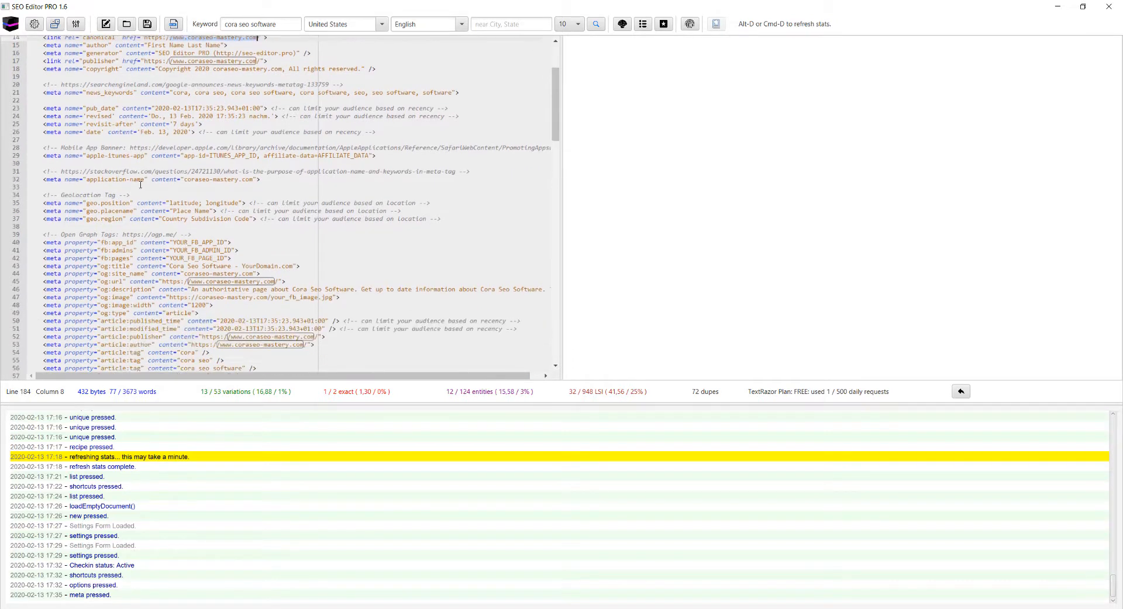
scroll(136, 200, "down", 20)
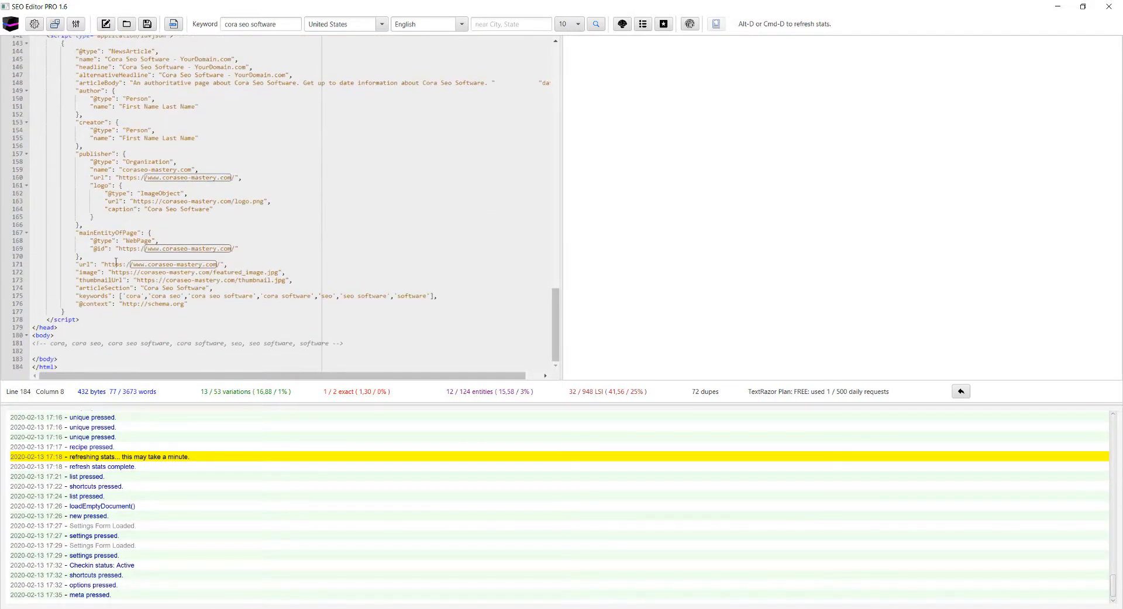
scroll(117, 277, "up", 7)
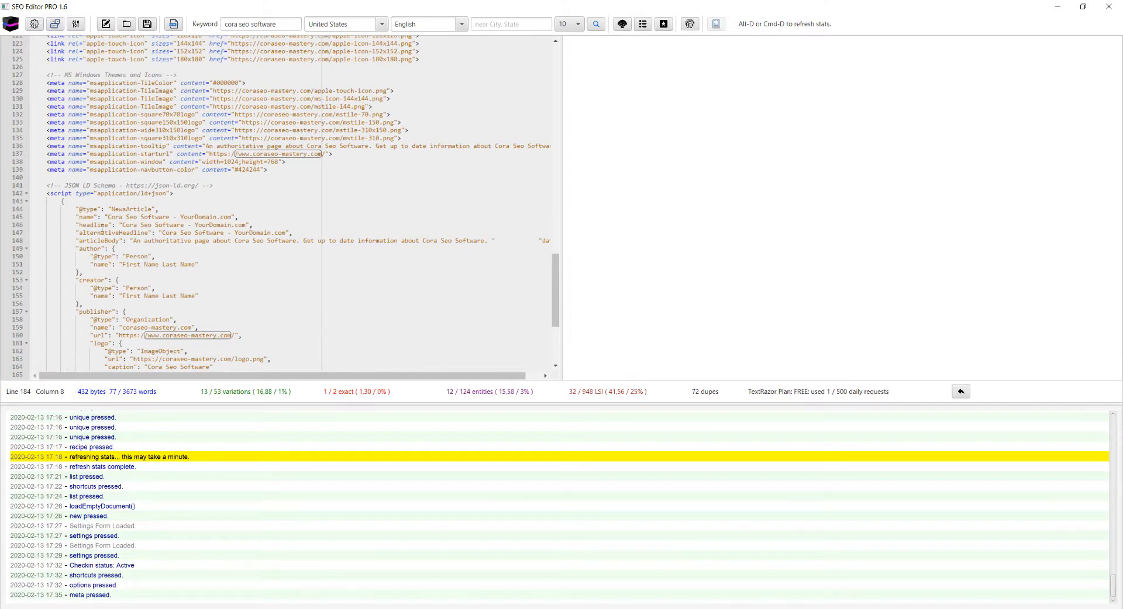
scroll(181, 228, "down", 7)
scroll(182, 240, "up", 20)
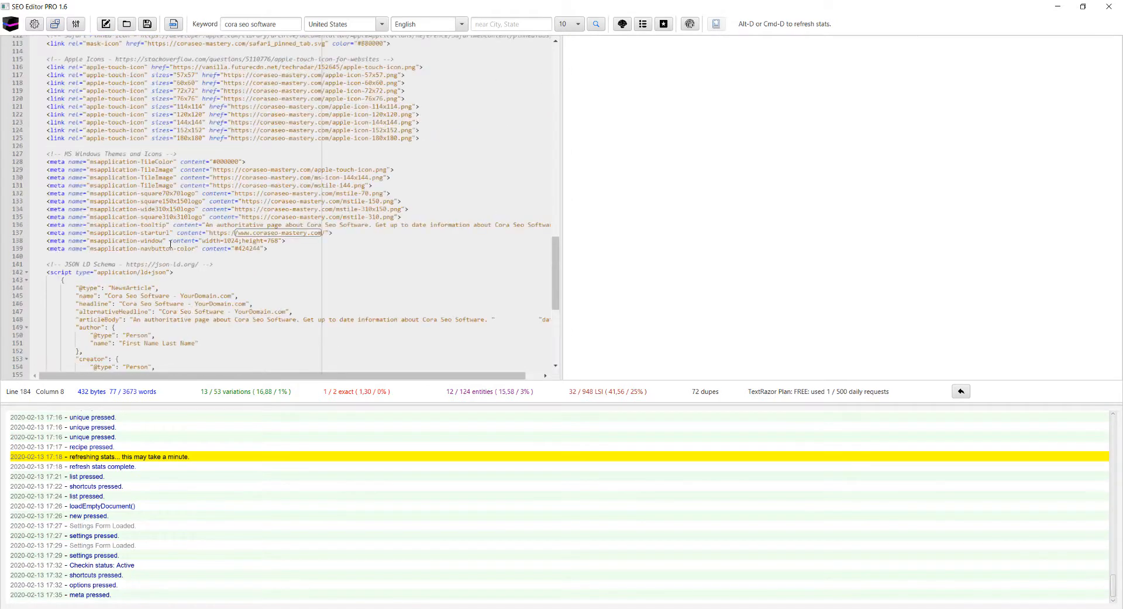
scroll(183, 248, "up", 20)
Step: Delete the entire generated meta tag template from the code editor
left_click(148, 237)
key("ctrl+a")
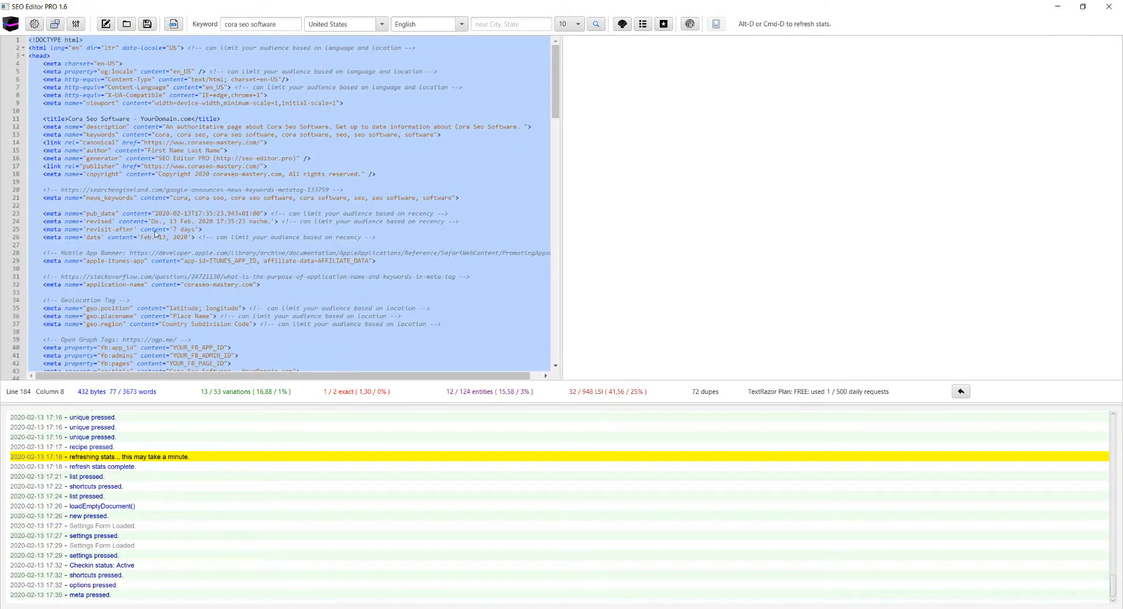
key("Delete")
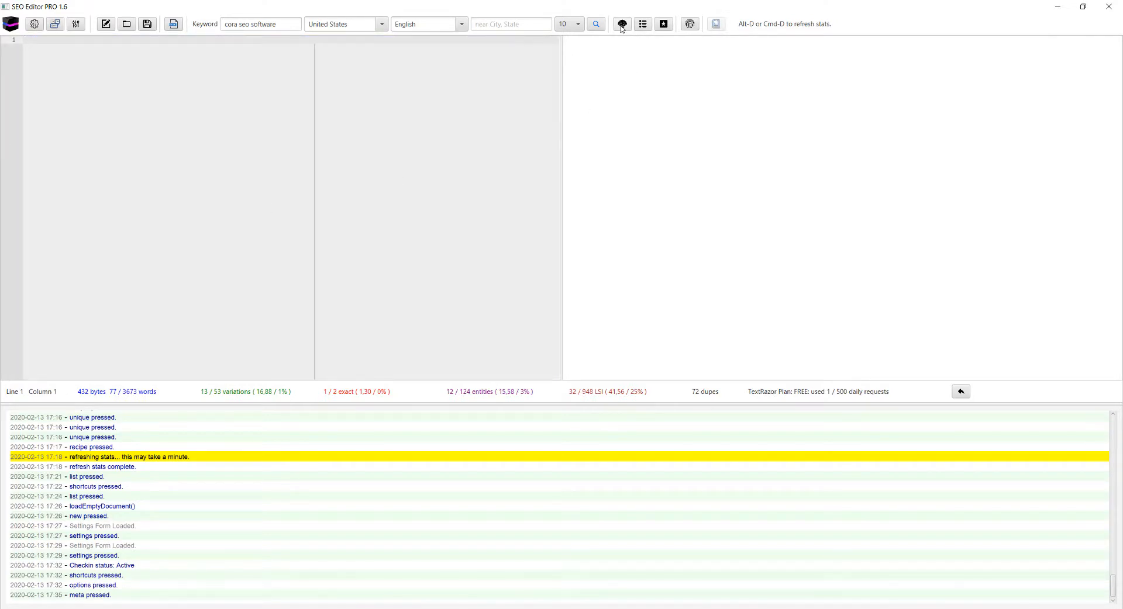
Step: Insert the People Also Ask content list into the empty document
left_click(642, 25)
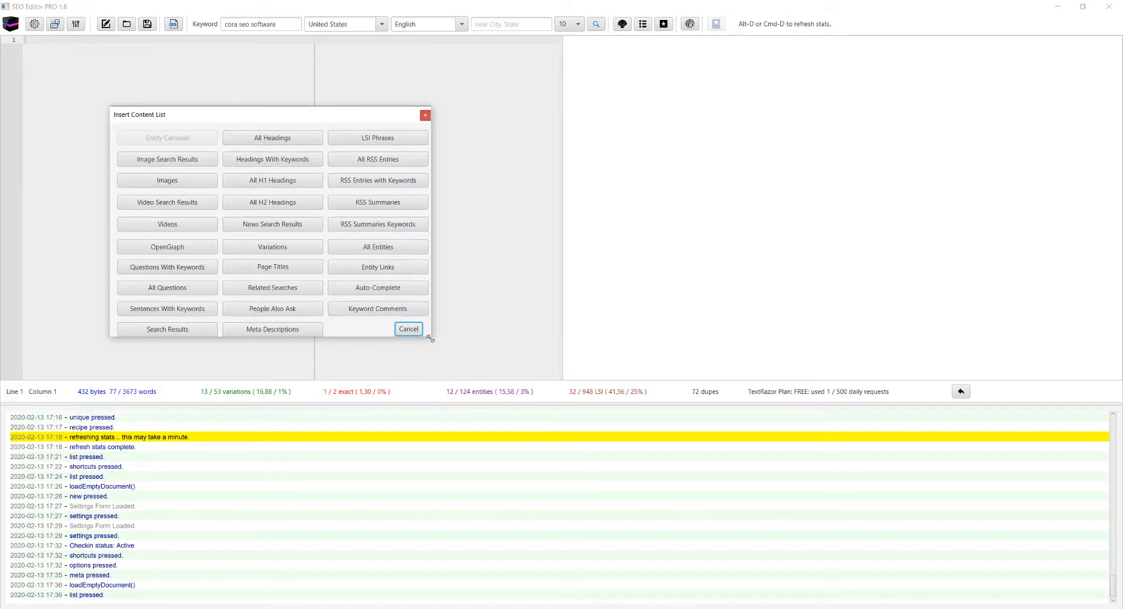
left_click_drag(431, 337, 480, 353)
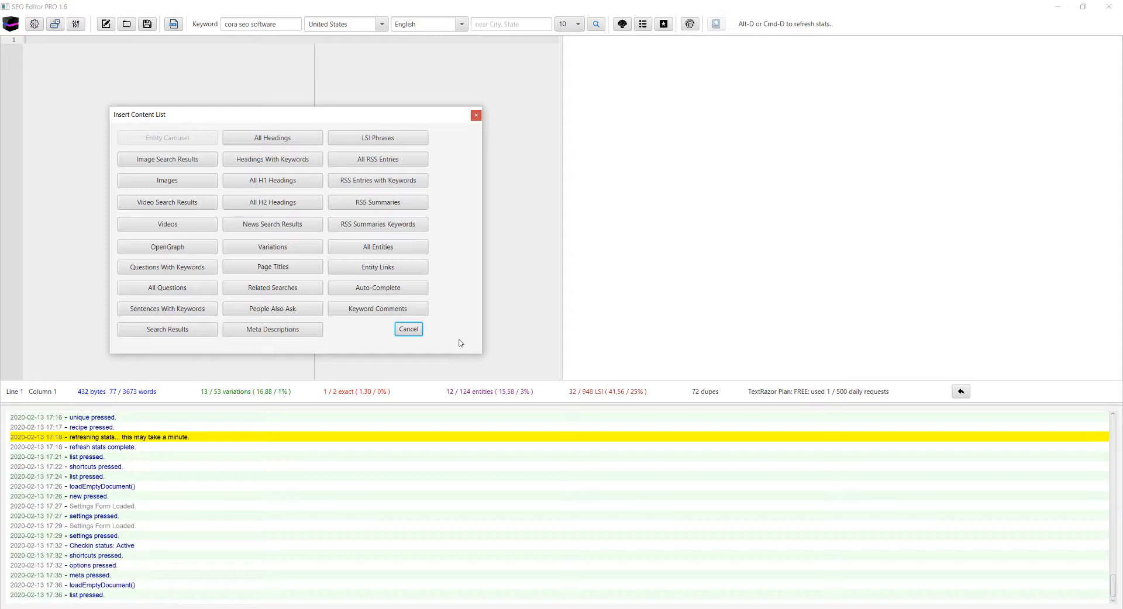
left_click_drag(479, 355, 474, 366)
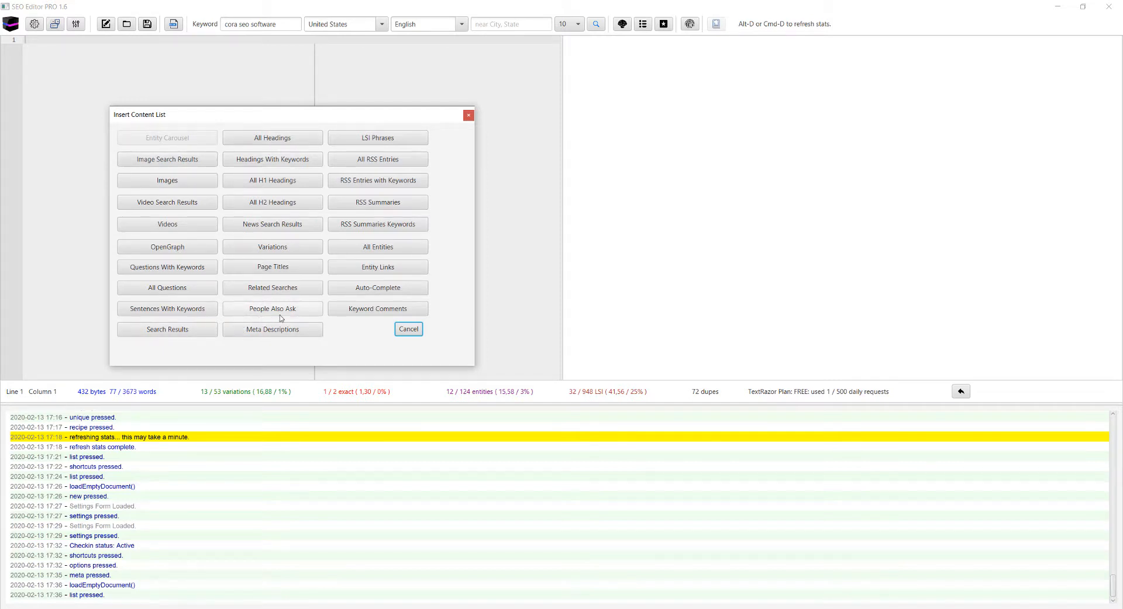
left_click(262, 310)
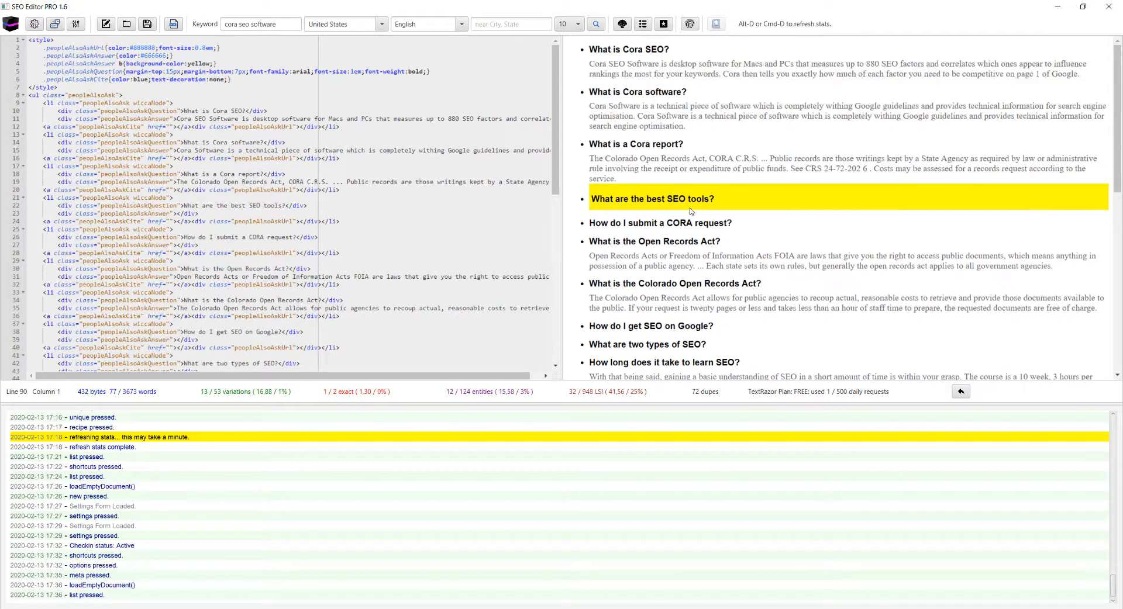
Step: Look through the People Also Ask questions and answers in the preview, and clear the document
scroll(690, 211, "down", 6)
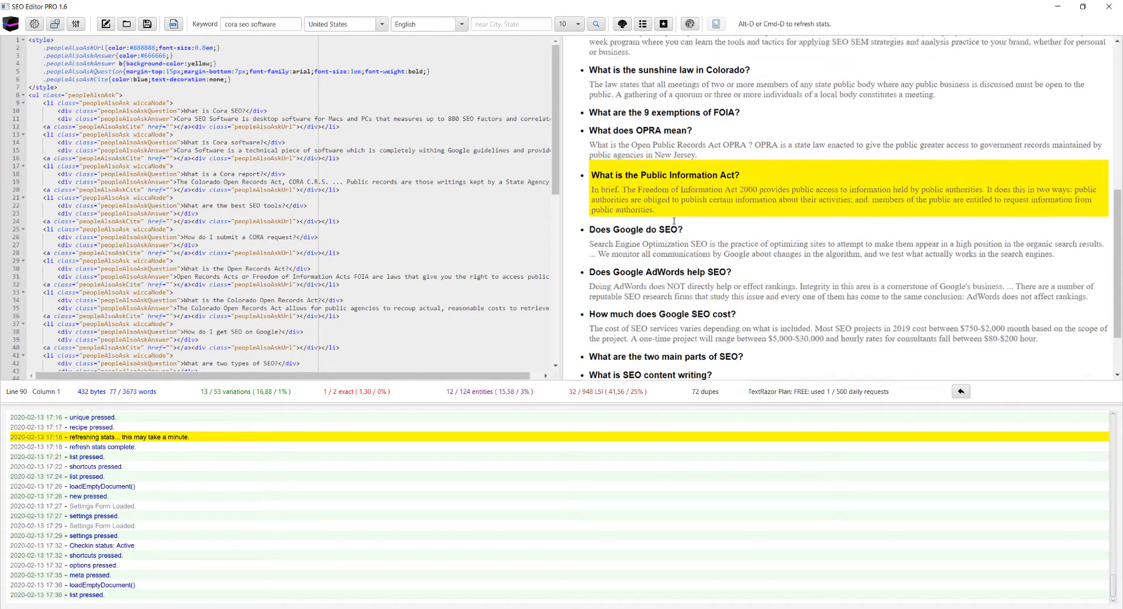
scroll(674, 221, "down", 2)
scroll(667, 204, "up", 8)
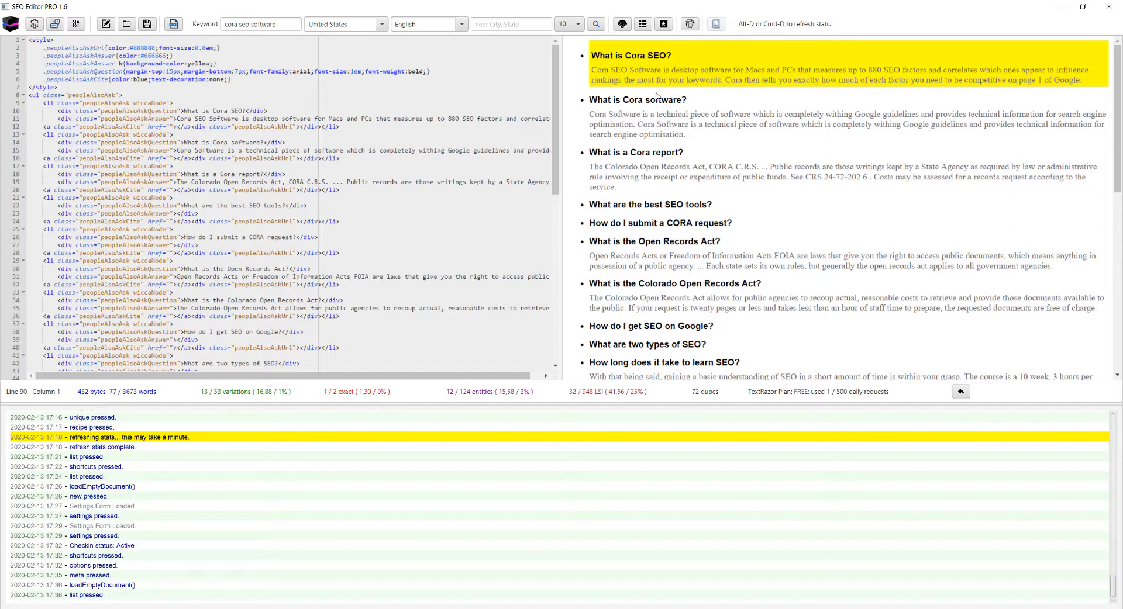
scroll(752, 211, "down", 3)
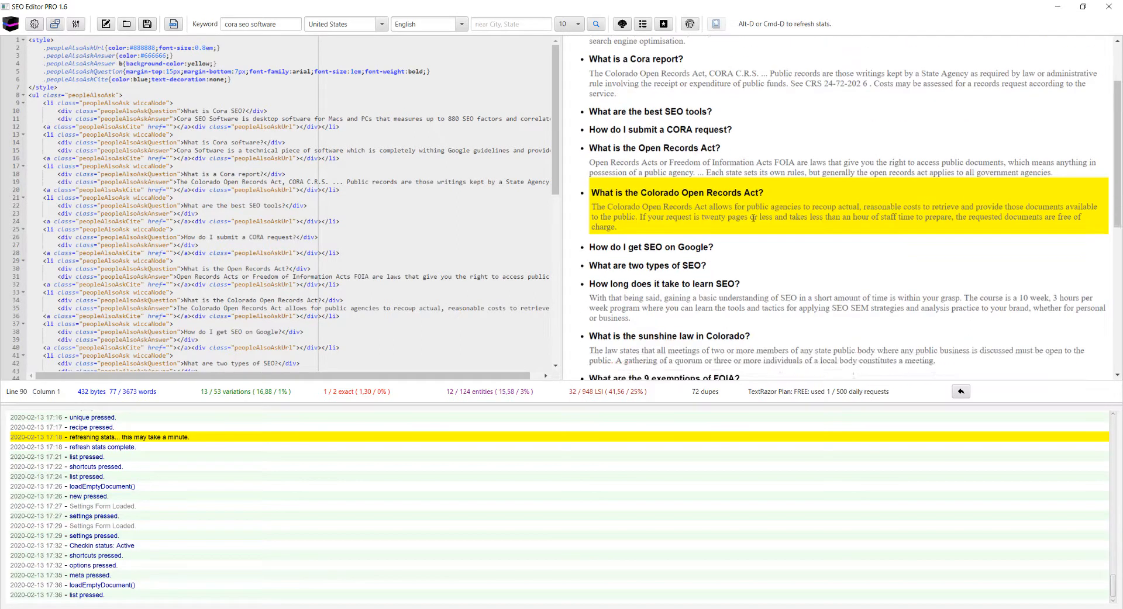
scroll(701, 193, "up", 3)
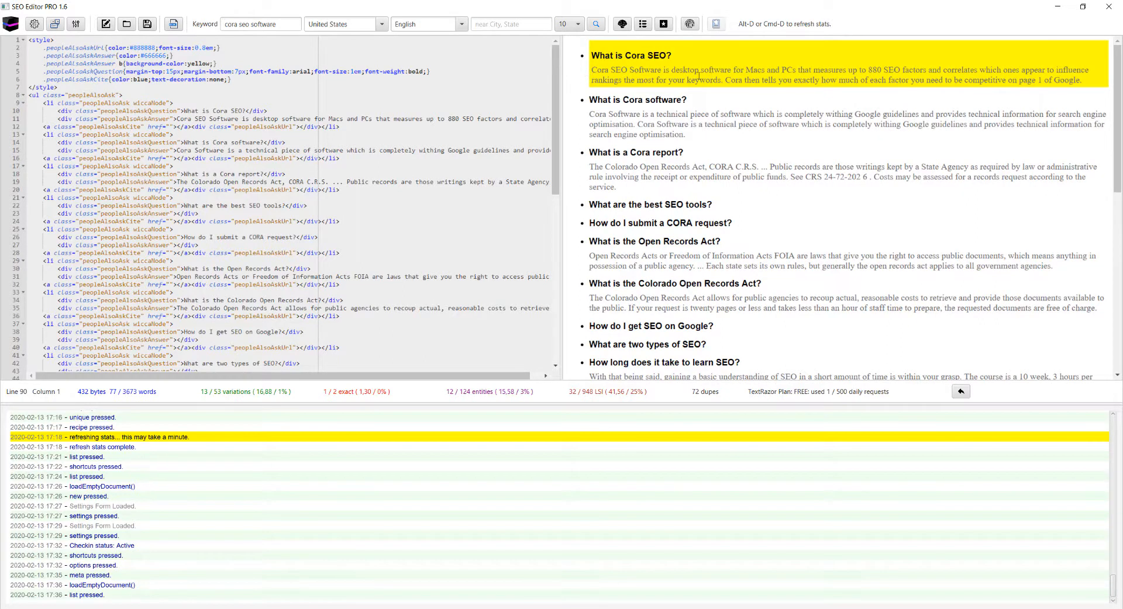
scroll(698, 133, "down", 8)
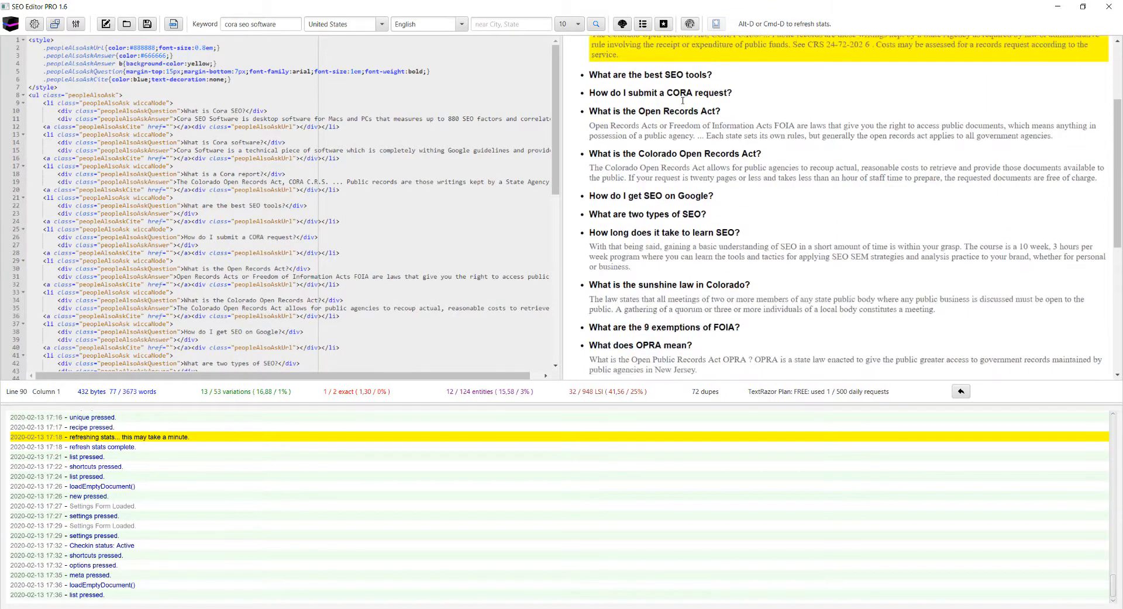
scroll(699, 132, "down", 5)
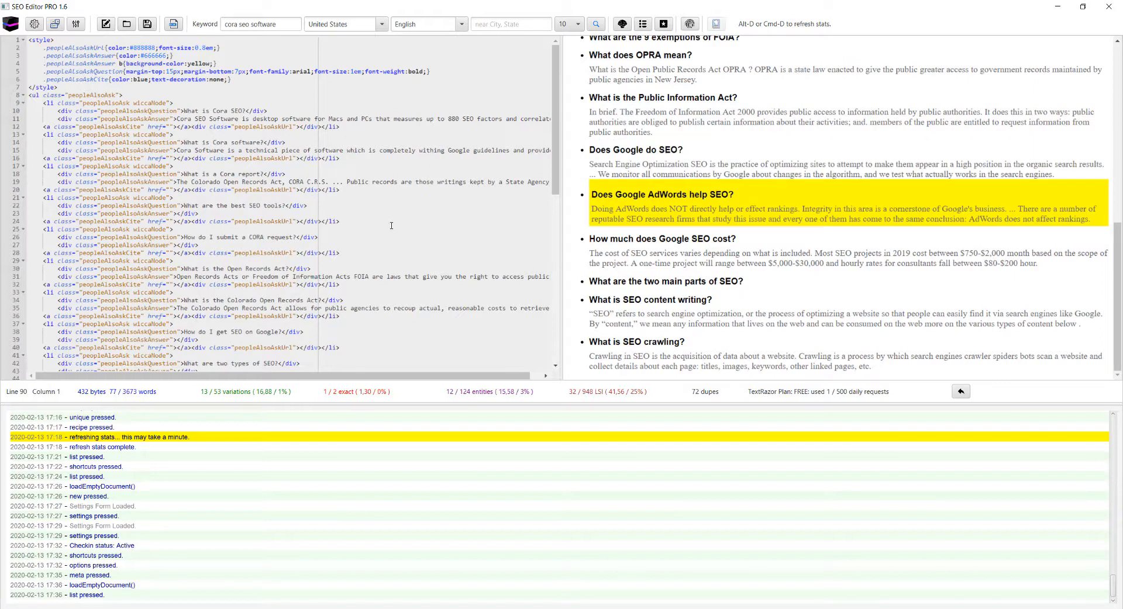
key("ctrl+a")
key("Delete")
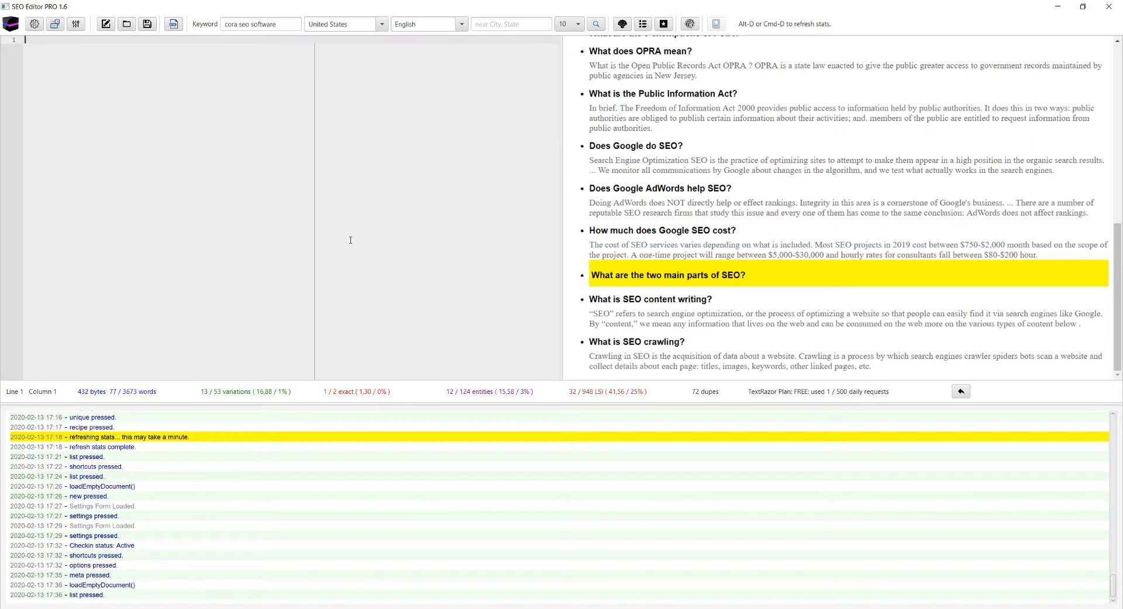
Step: Insert the Variations content list for the keyword into the empty document
left_click(639, 23)
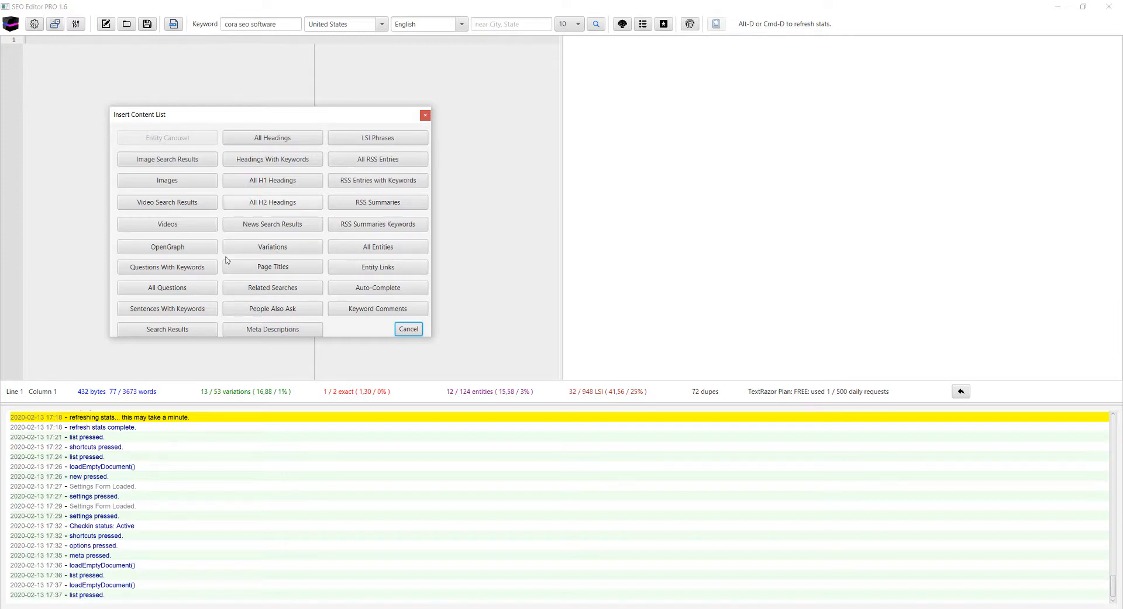
left_click_drag(430, 337, 467, 381)
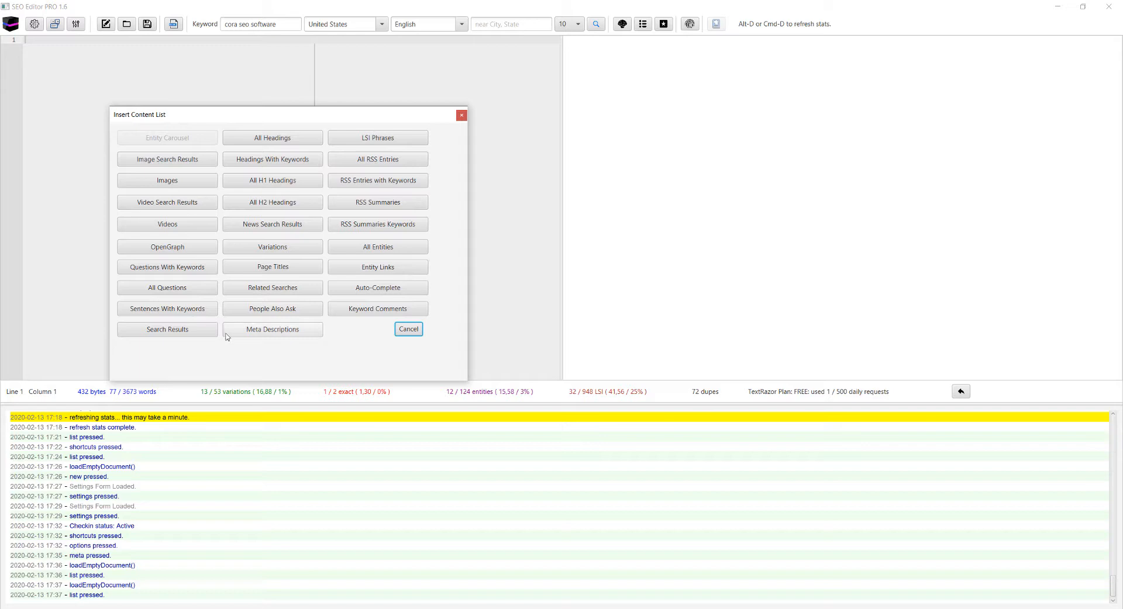
left_click_drag(108, 384, 97, 384)
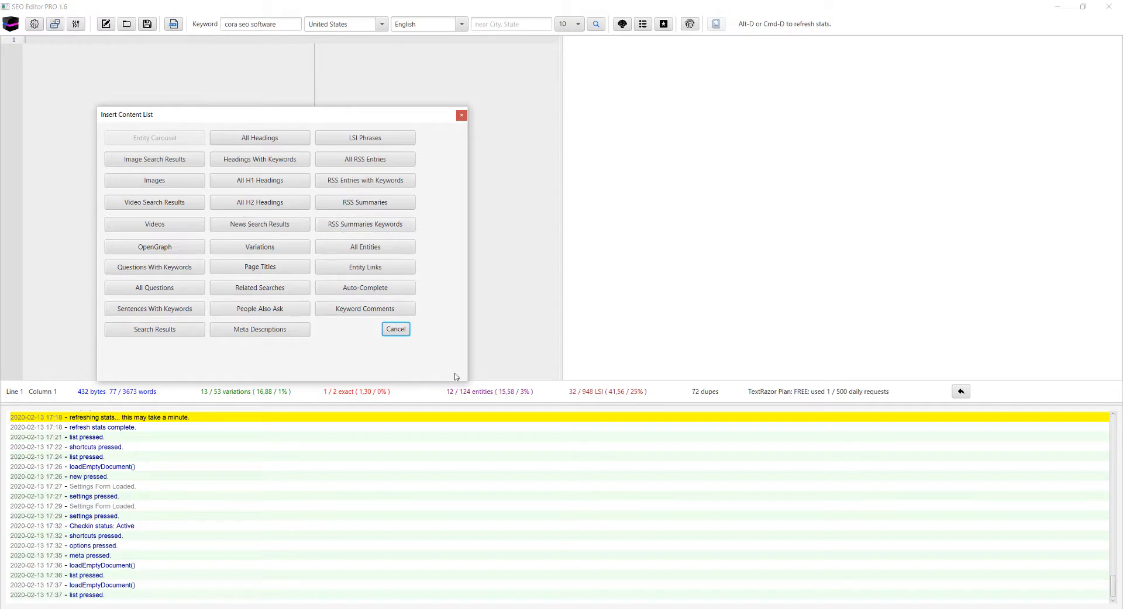
left_click_drag(462, 382, 454, 378)
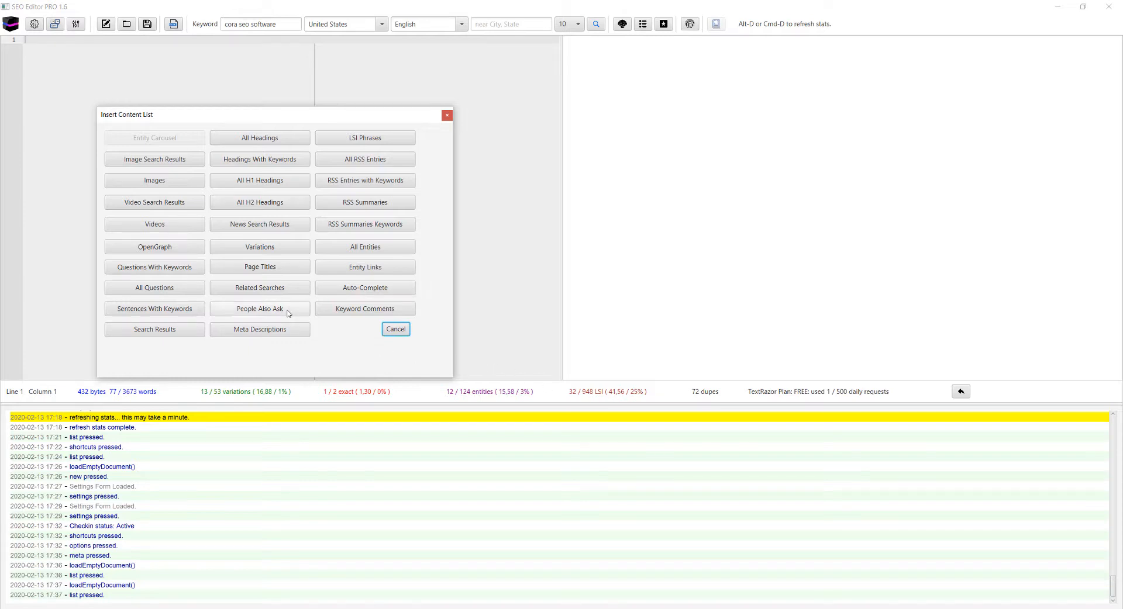
left_click(272, 253)
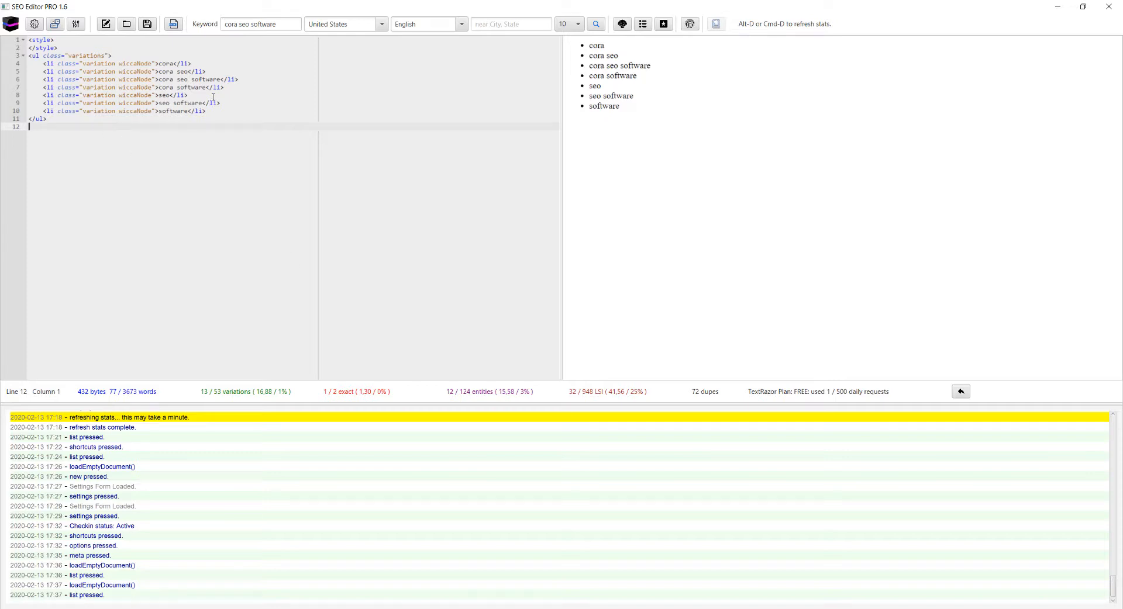
Step: Review the available content list types in an enlarged dialog and close it without inserting anything
left_click(643, 24)
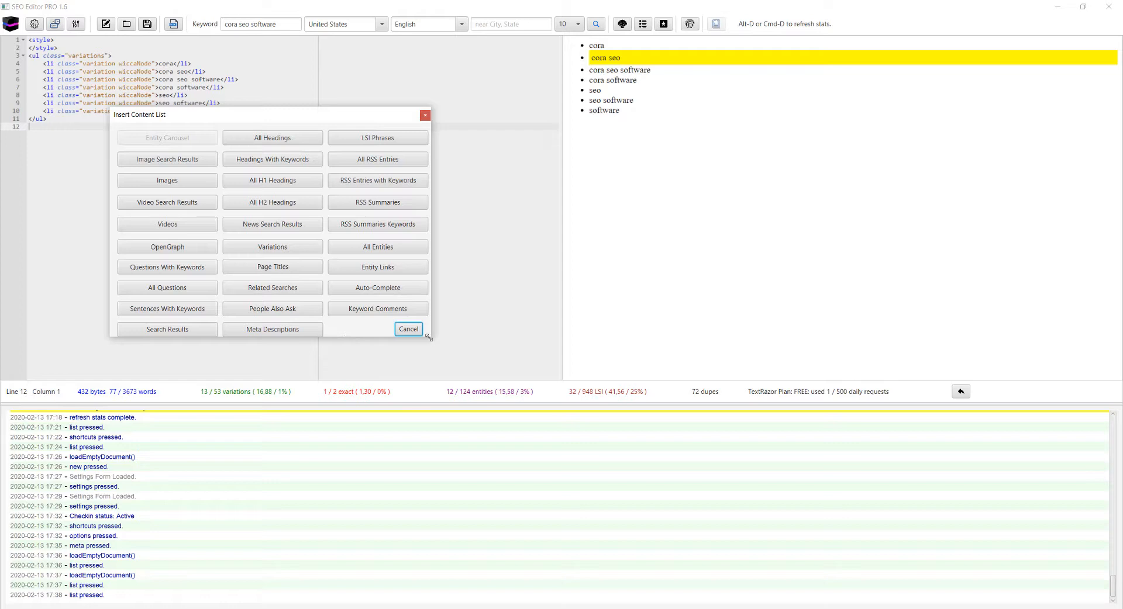
left_click_drag(428, 339, 458, 383)
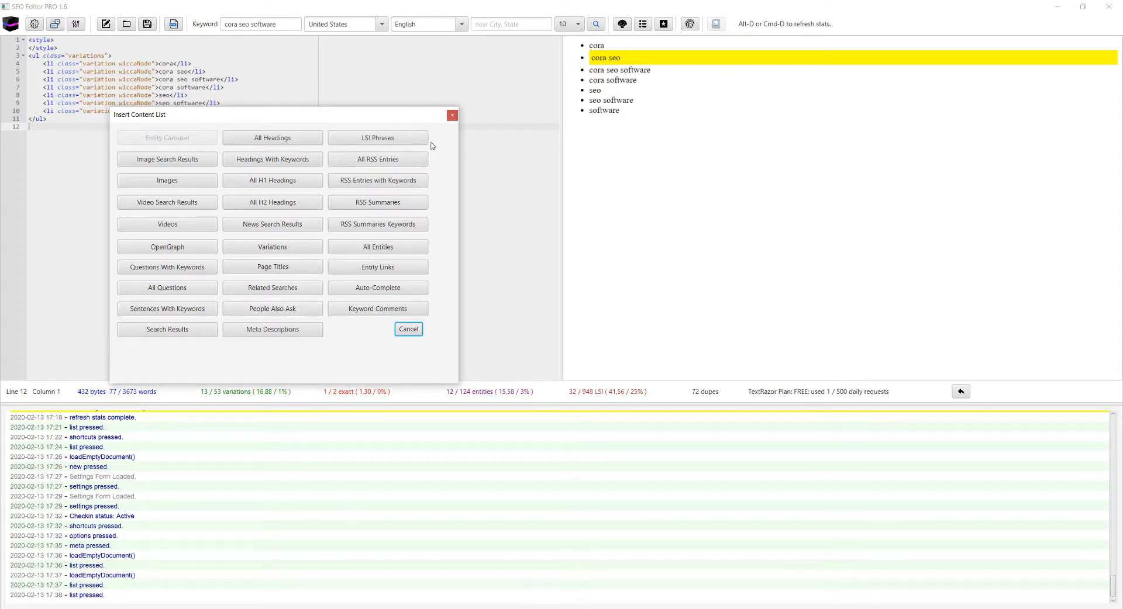
left_click(452, 116)
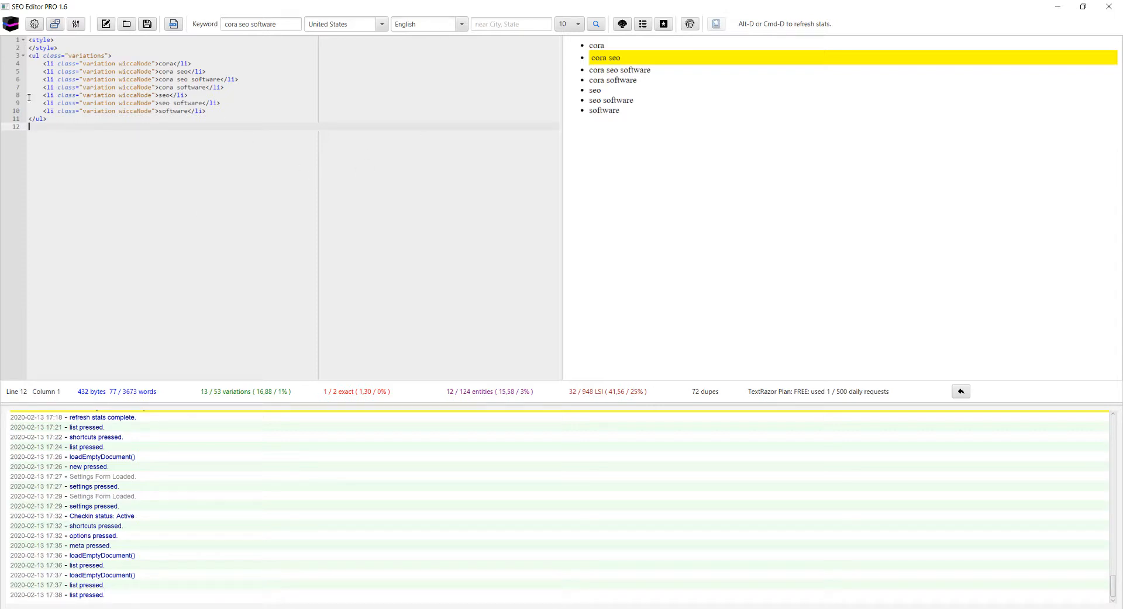
Step: Examine the inserted variations code and the LSI, entity and TextRazor usage statistics
left_click_drag(29, 127, 28, 40)
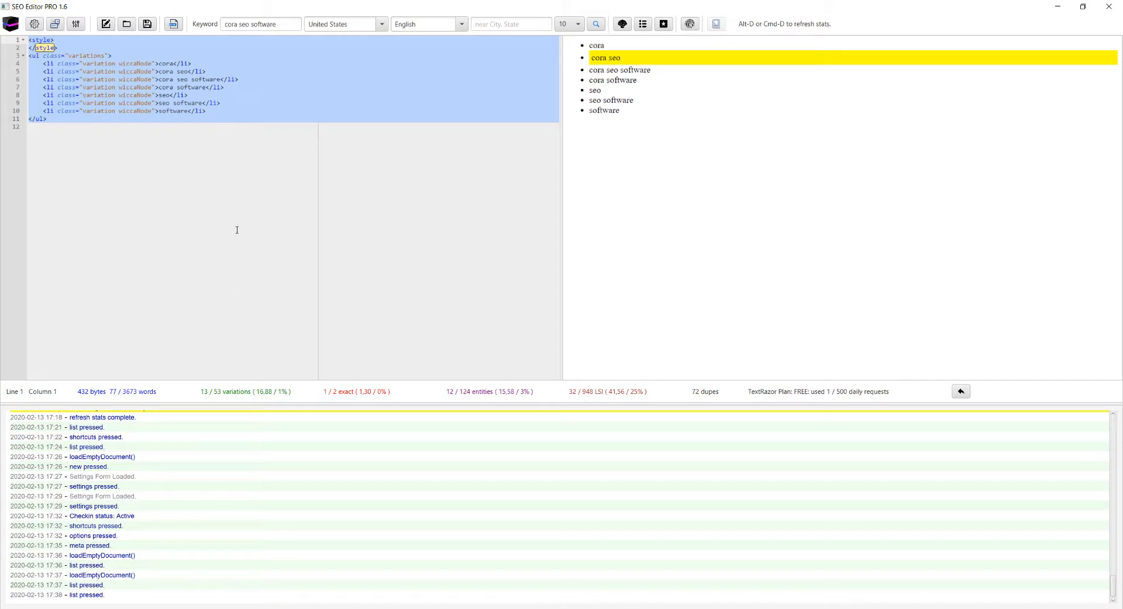
left_click(266, 251)
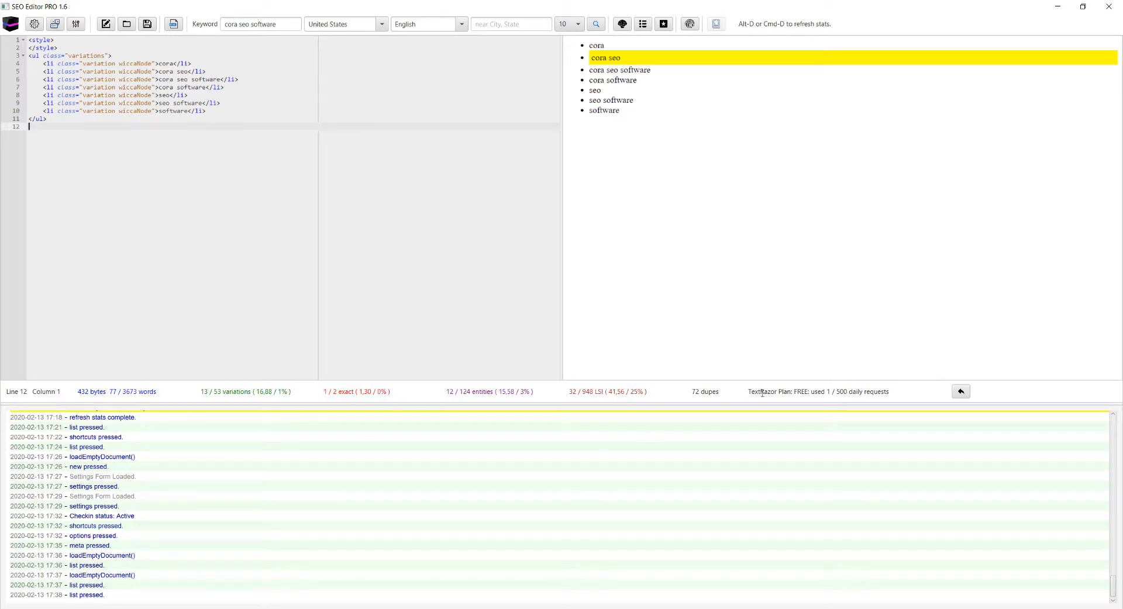
left_click_drag(570, 393, 587, 414)
left_click(462, 393)
left_click_drag(751, 391, 781, 391)
left_click_drag(447, 393, 475, 393)
left_click(467, 392)
scroll(66, 536, "down", 3)
left_click(727, 42)
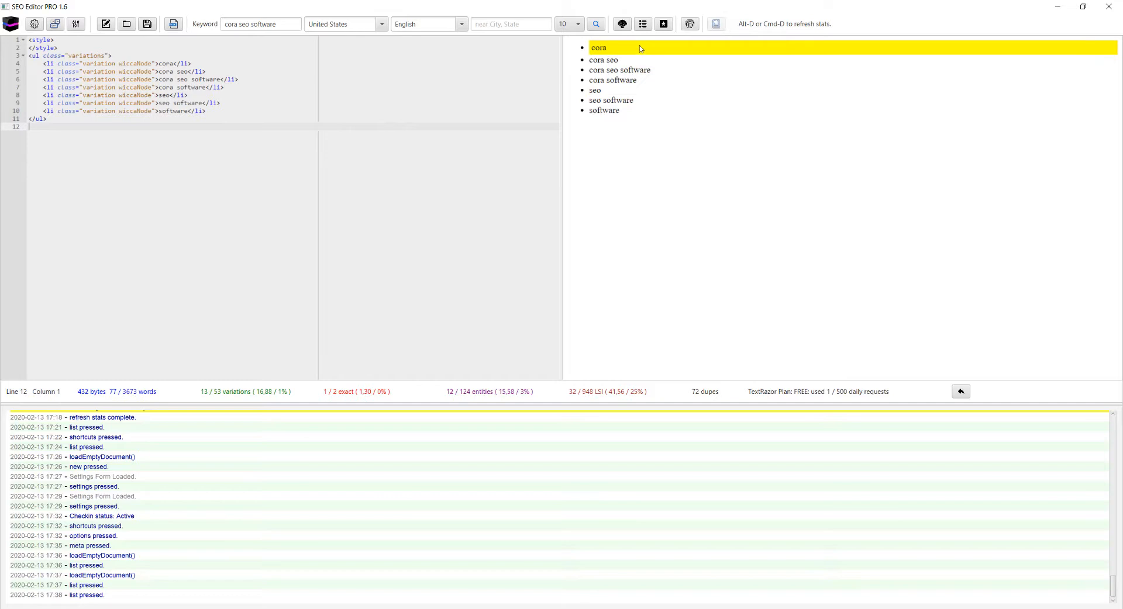
Step: Start an author star rating with "Cora EDITOR PRO 1.6" as the critic's name and 4 stars
left_click(663, 24)
left_click(499, 213)
left_click(498, 241)
left_click(601, 248)
left_click(529, 268)
left_click(519, 214)
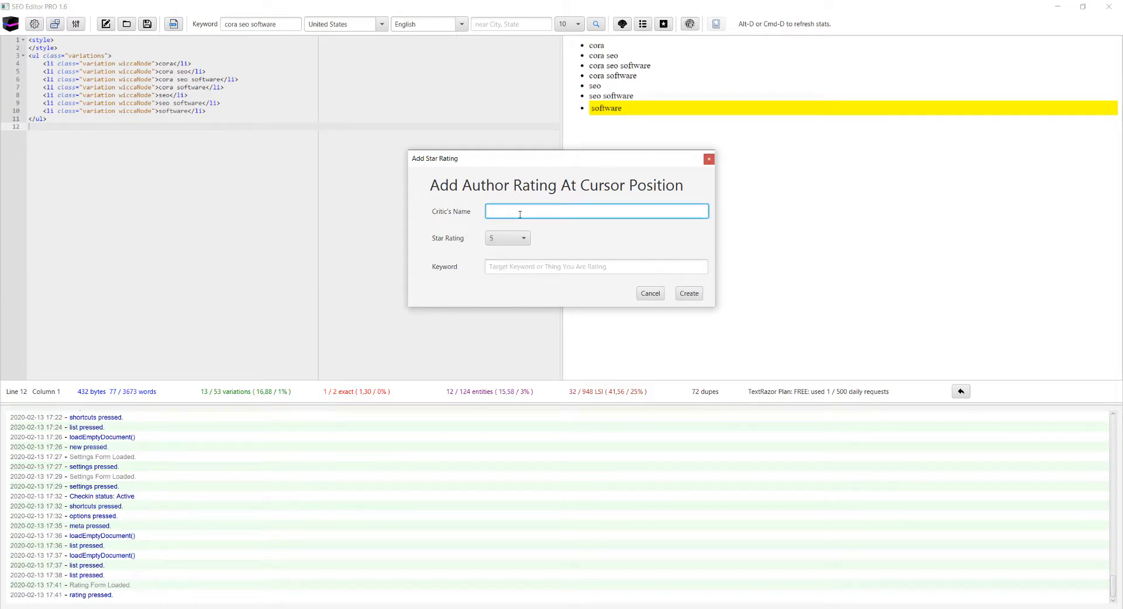
type("Cora EDITOR PRO 1.6")
left_click(508, 238)
left_click(507, 230)
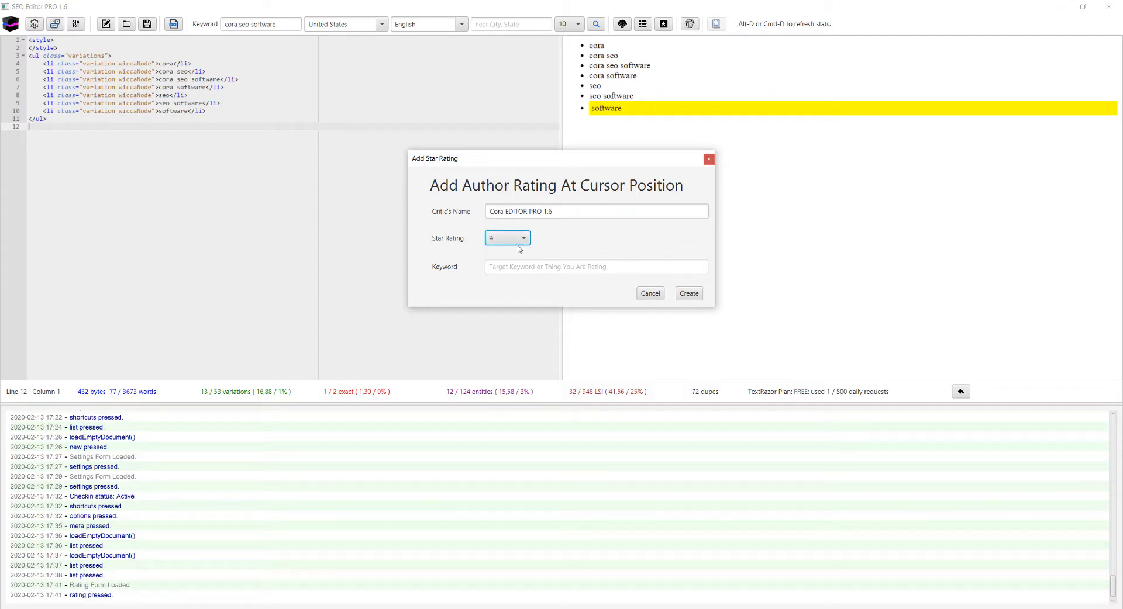
Step: Copy the critic's name "Cora EDITOR PRO 1.6" into the rating's keyword
left_click(506, 266)
left_click(501, 242)
left_click(575, 259)
left_click(577, 269)
double_click(613, 209)
left_click_drag(572, 211, 489, 212)
key("ctrl+c")
left_click(545, 265)
key("ctrl+v")
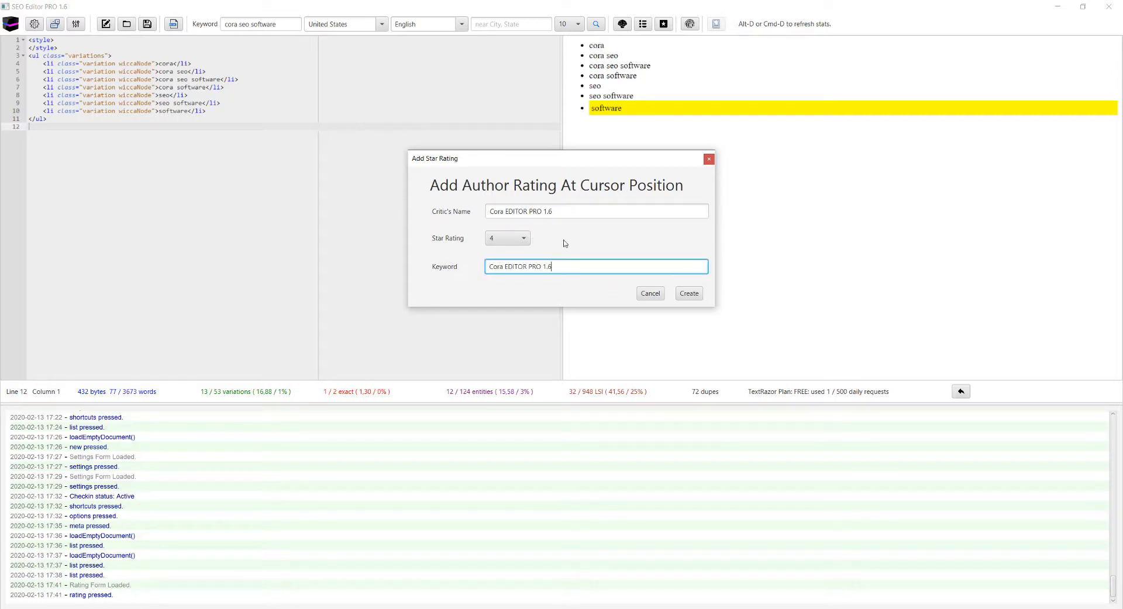
Step: Change the critic's name to "SEO EDITOR PRO 1.6" and create the author rating in the document
left_click(503, 213)
left_click_drag(502, 213, 426, 216)
type("SEO")
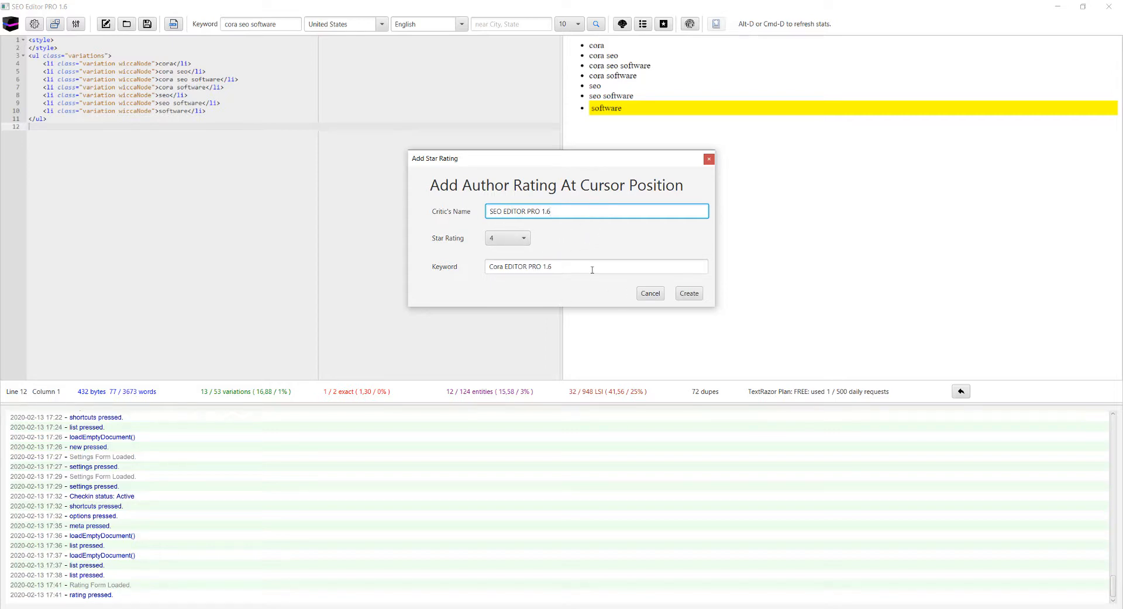
left_click(689, 293)
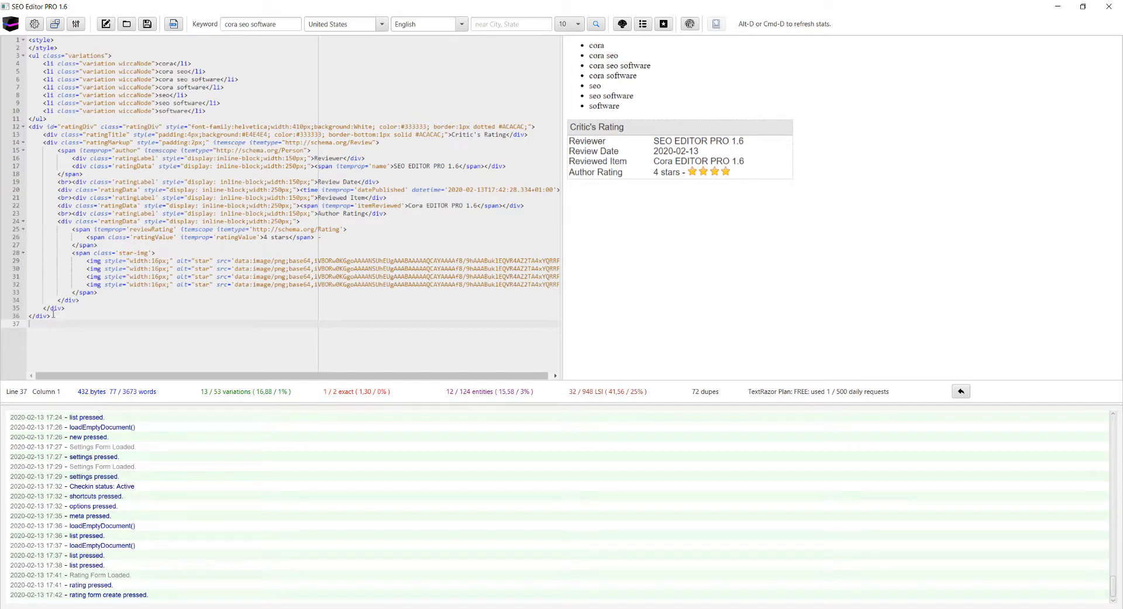
Step: Delete the inserted rating markup below the variations list and turn on the uniqueness check
left_click_drag(41, 326, 29, 126)
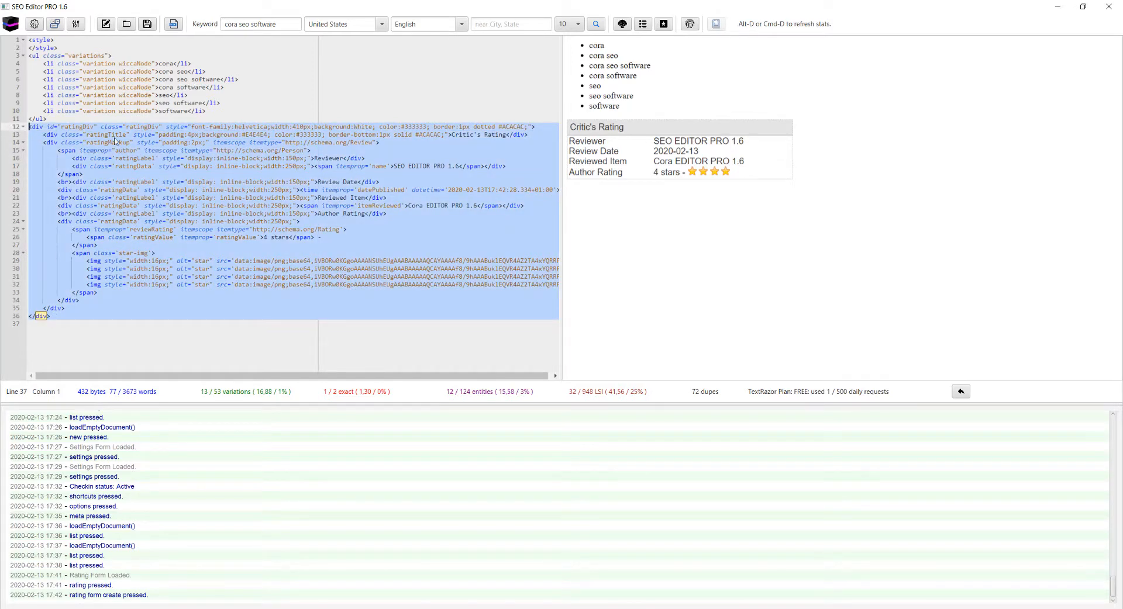
key("Delete")
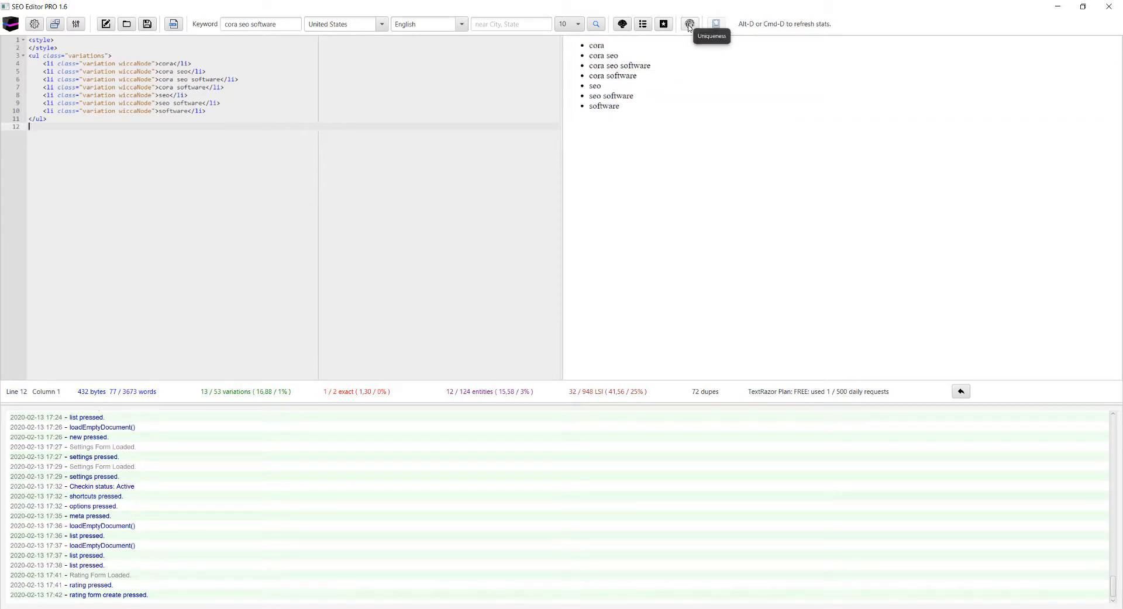
left_click(690, 24)
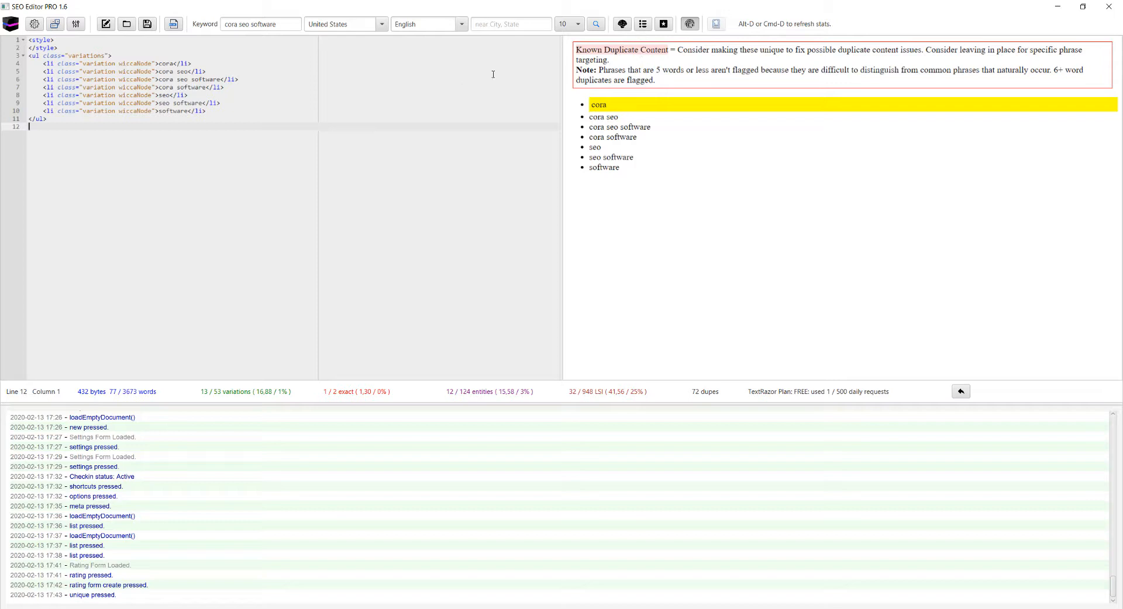
Step: Try the News Search Results content list below the variations and delete the code it inserts
key("Return")
key("Return")
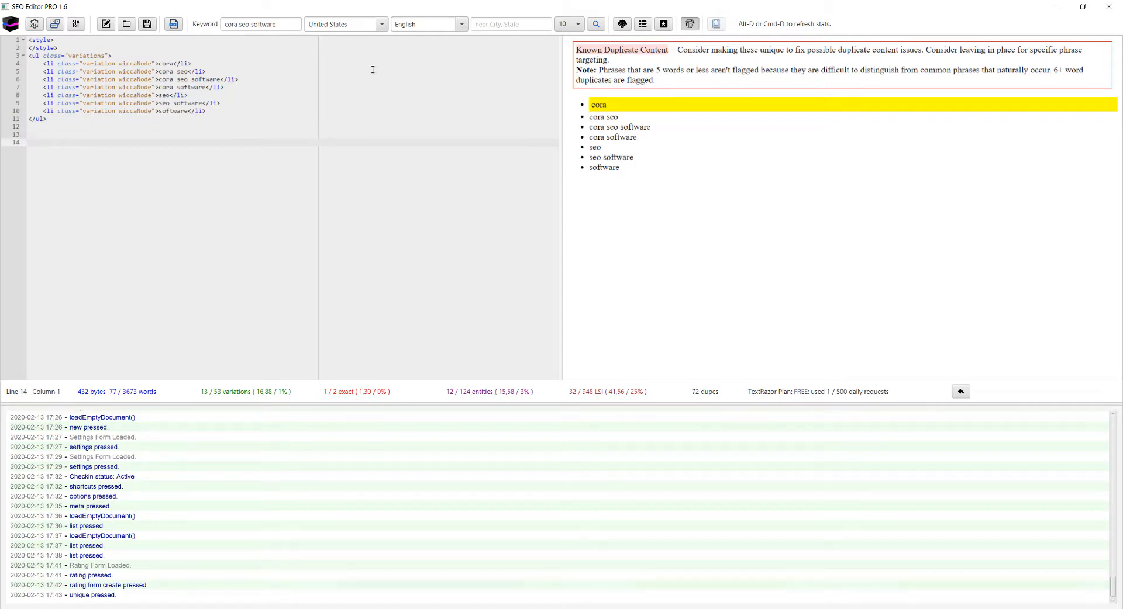
left_click(640, 26)
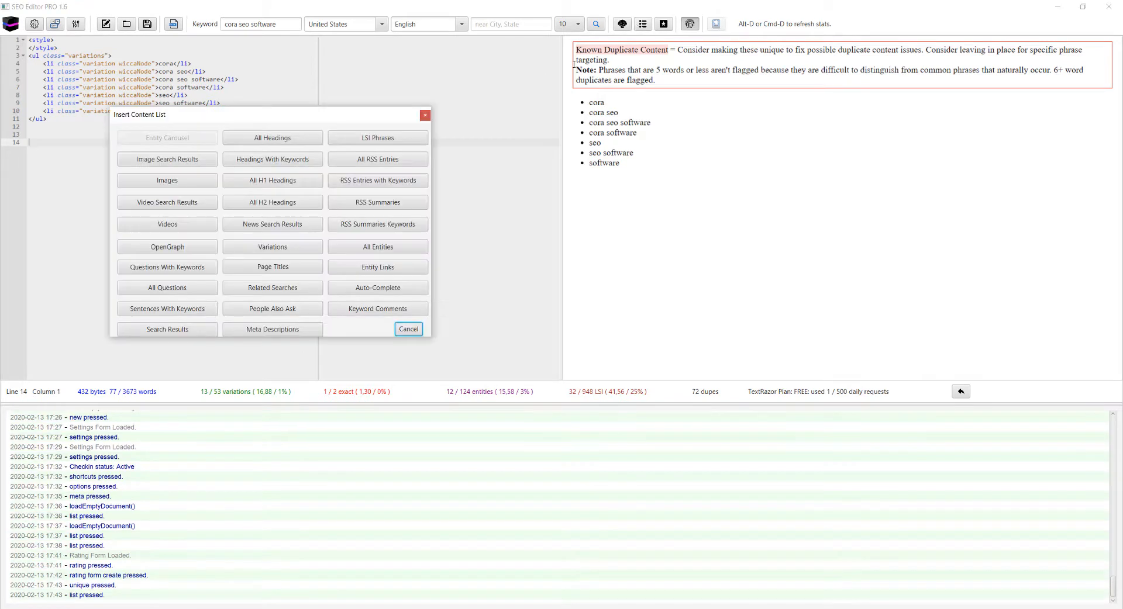
left_click(286, 229)
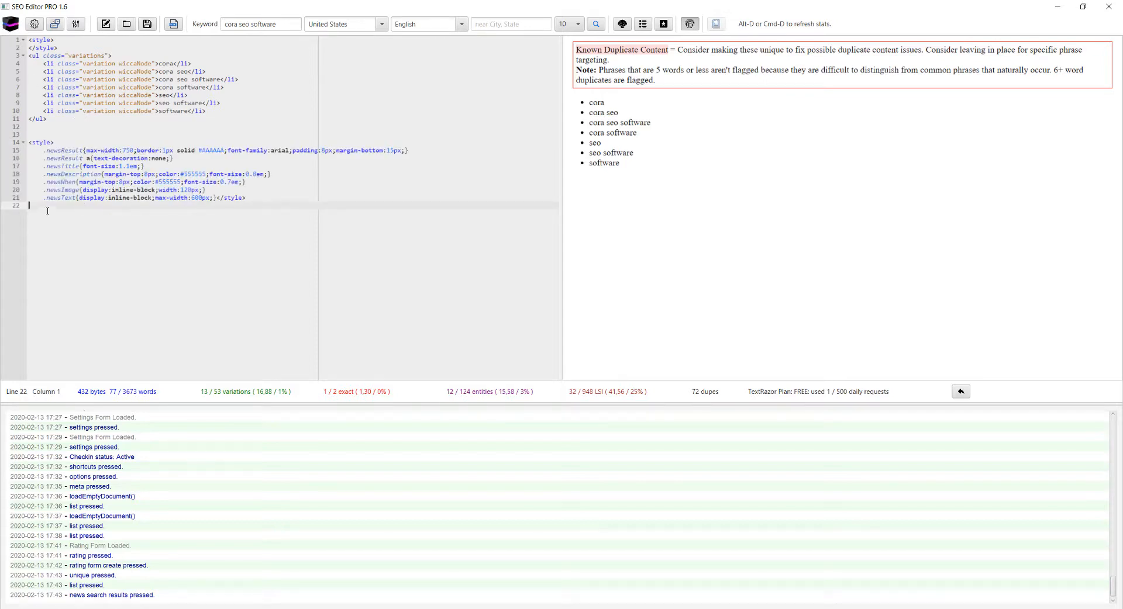
key("shift+Up")
key("shift+Up")
key("shift+Up")
key("shift+Up")
key("shift+Up")
key("shift+Up")
key("shift+Up")
key("shift+Up")
key("shift+Up")
key("Delete")
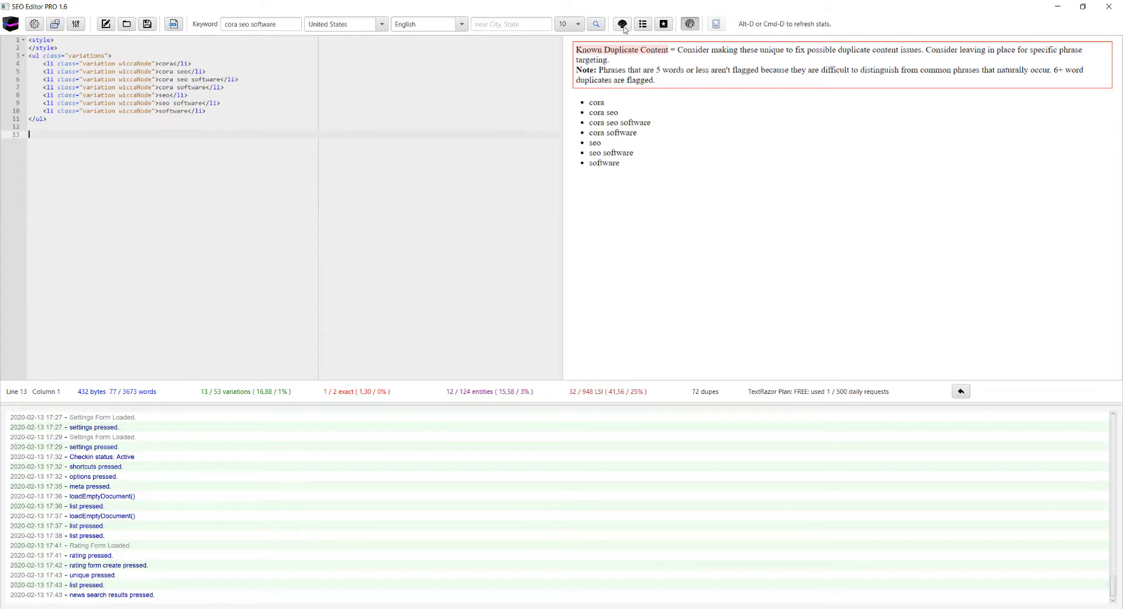
Step: Insert the Related Searches content list below the variations and the People Also Ask list beneath it
left_click(641, 24)
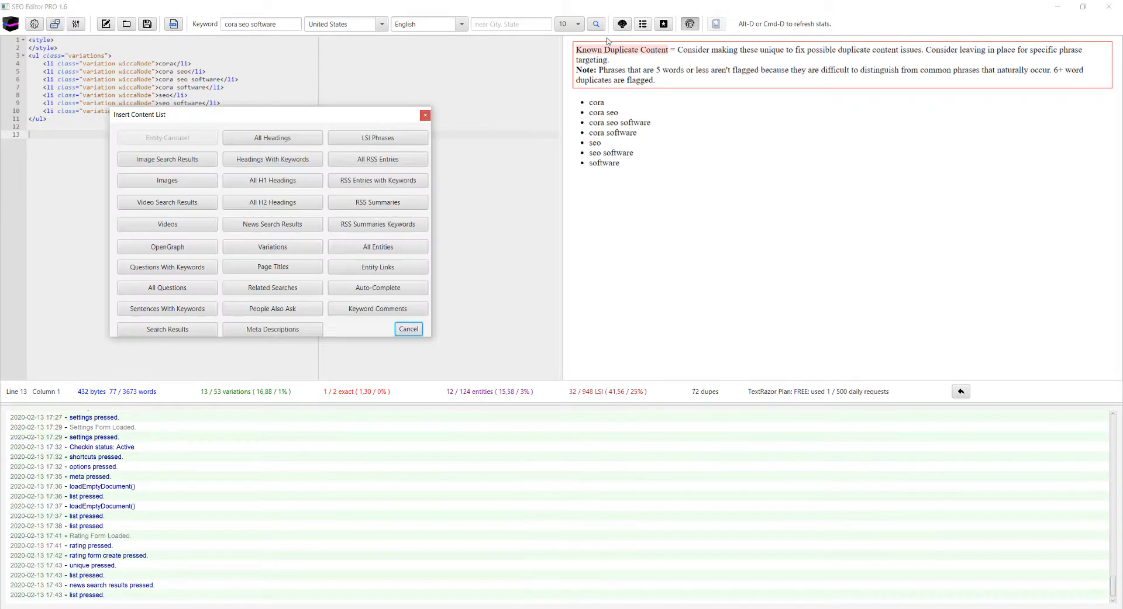
left_click(272, 288)
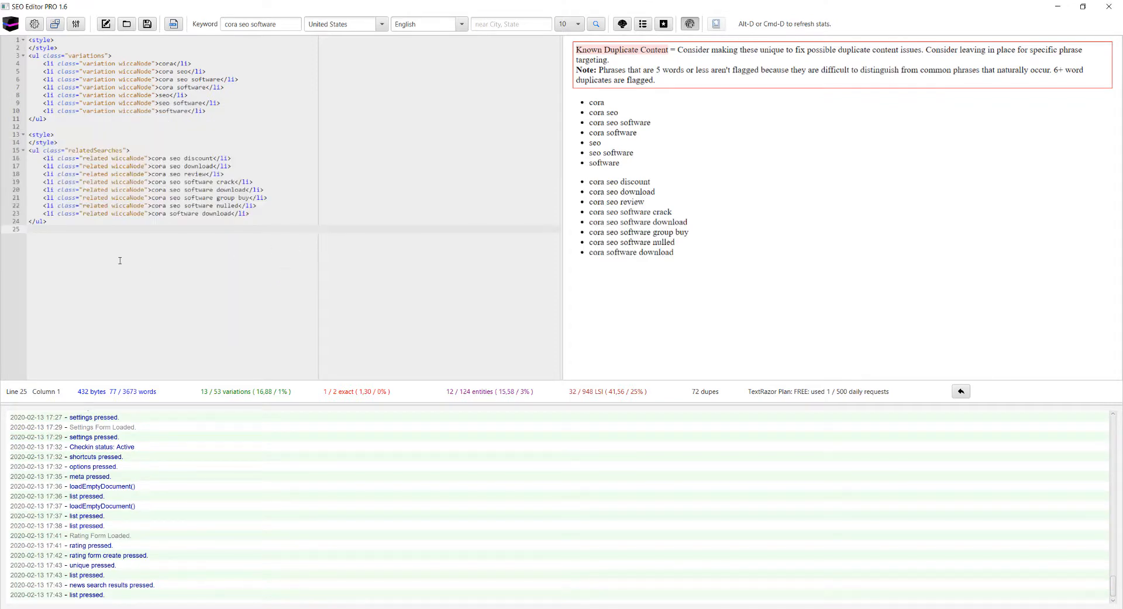
key("Return")
left_click(641, 24)
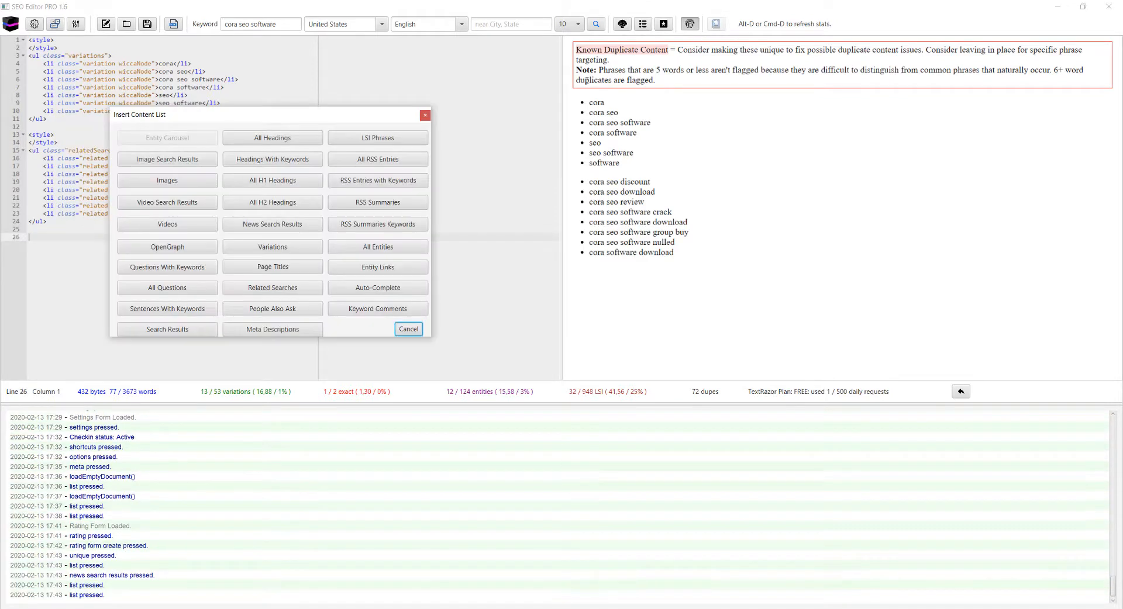
left_click(288, 310)
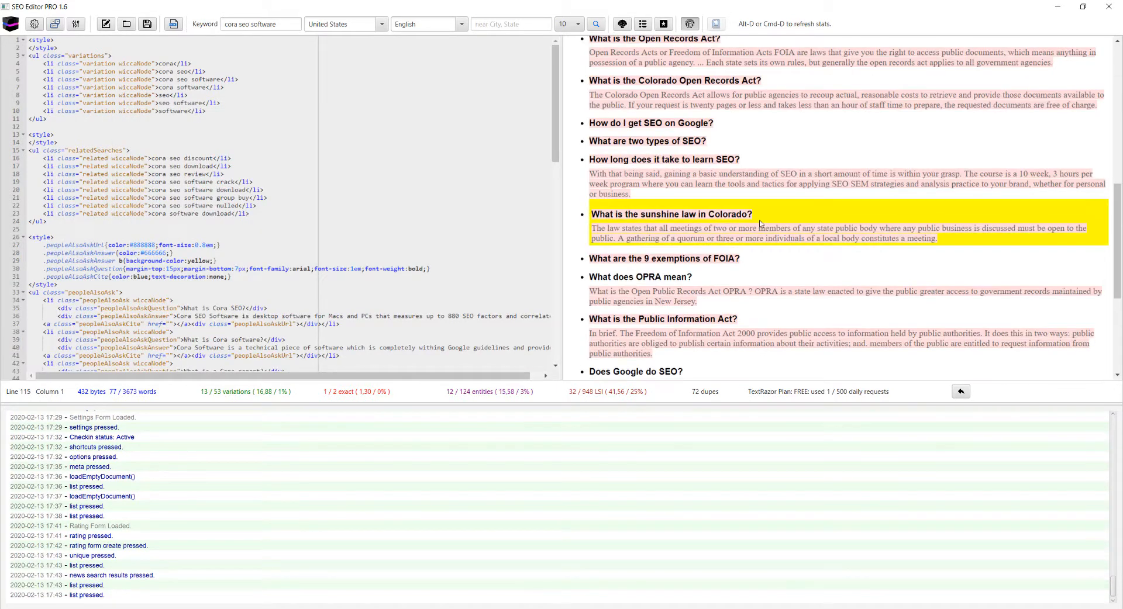
scroll(830, 187, "up", 5)
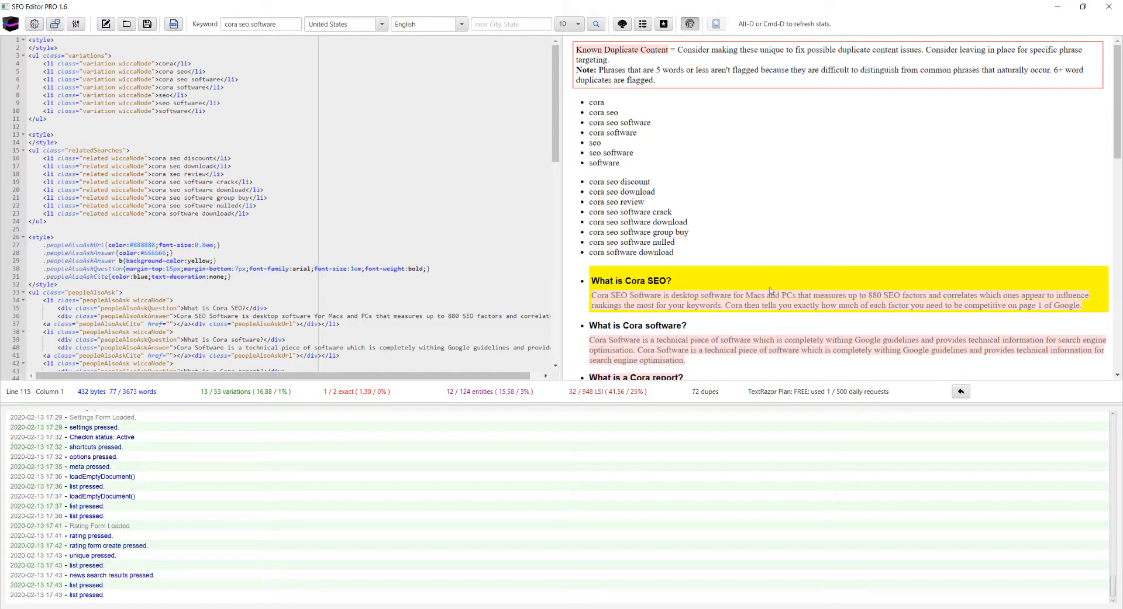
Step: Replace "that" with "this" in the code of the first People Also Ask answer, "What is Cora SEO?"
double_click(390, 316)
key("BackSpace")
type("his")
key("BackSpace")
key("BackSpace")
type("is")
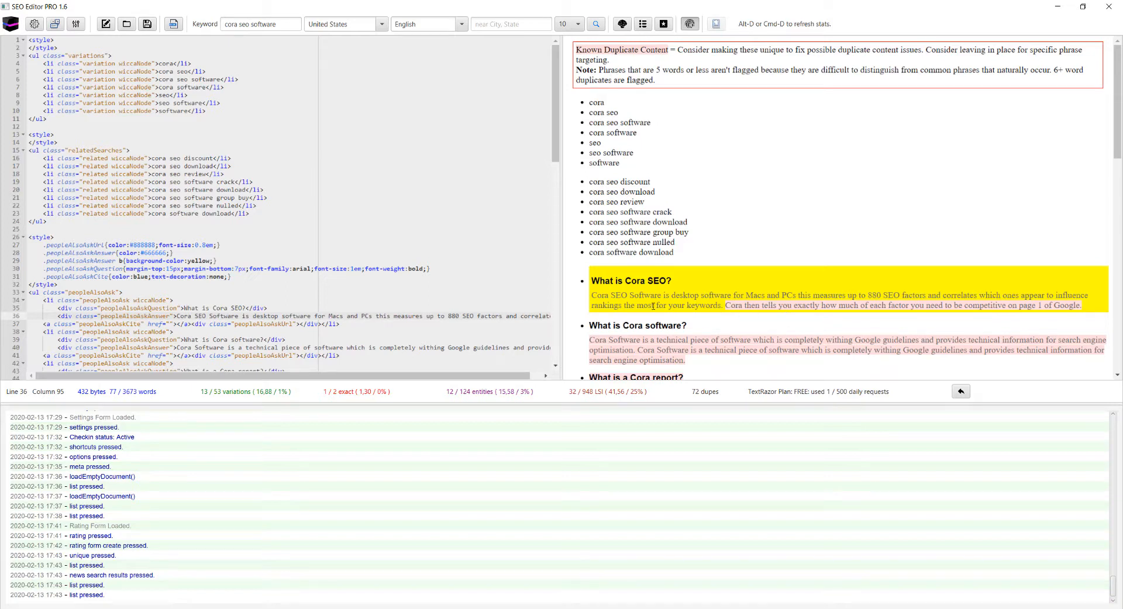
left_click(330, 325)
Step: Examine the duplicate content highlighting across the People Also Ask questions and answers in the preview
scroll(733, 306, "down", 1)
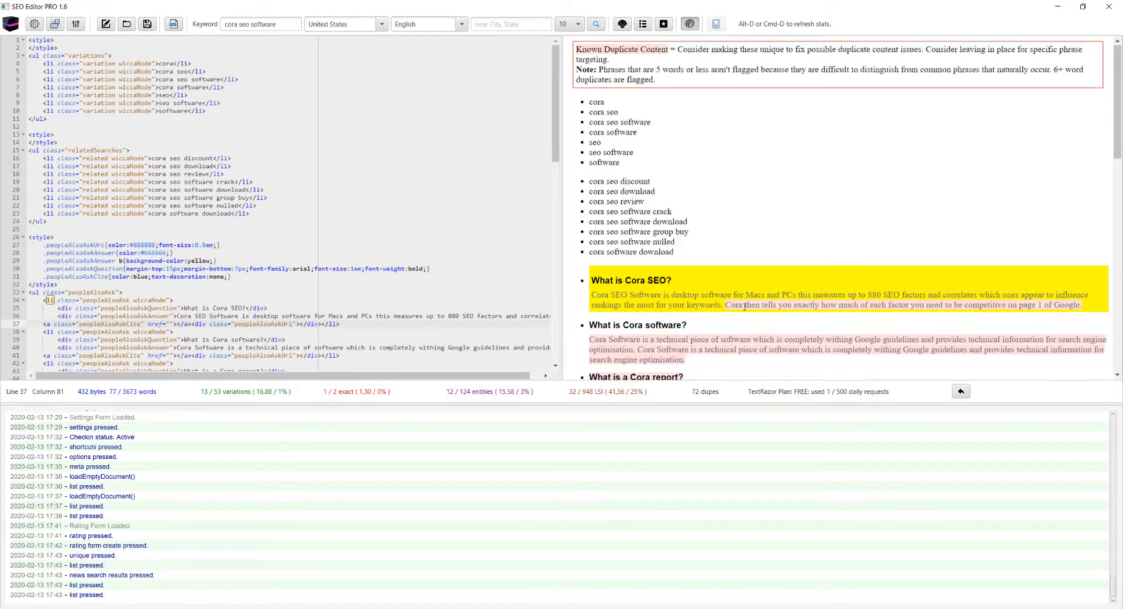
scroll(735, 282, "down", 7)
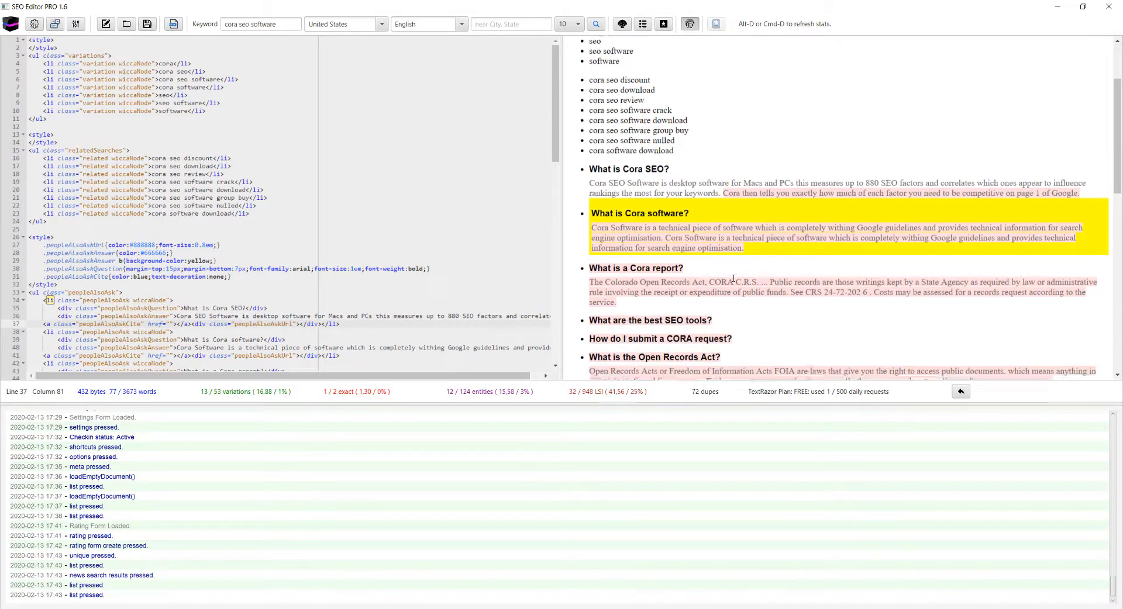
scroll(722, 310, "up", 8)
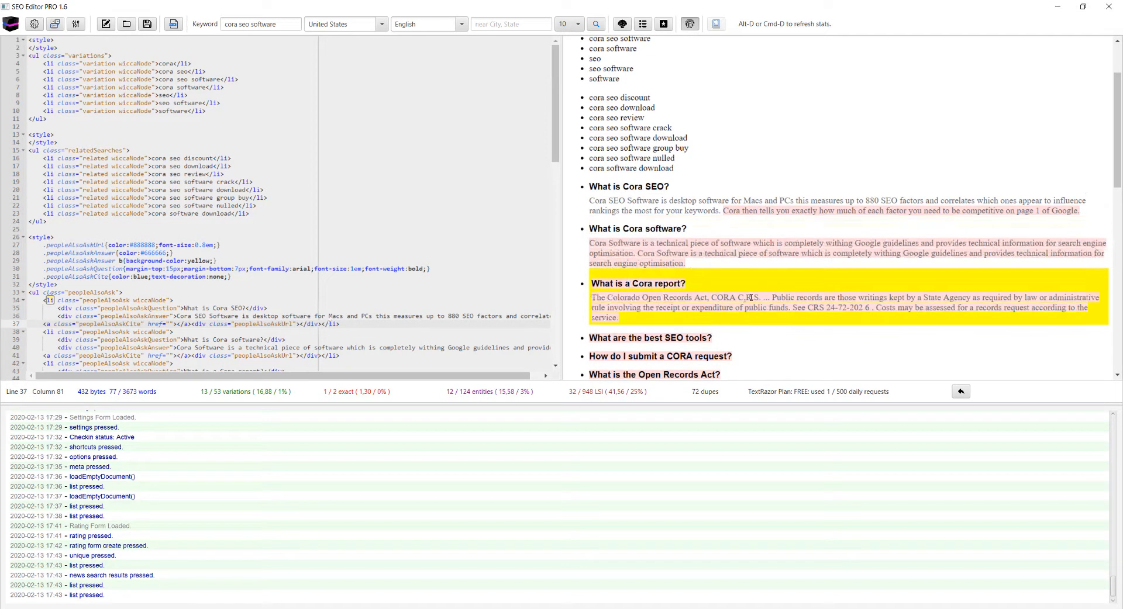
scroll(710, 290, "down", 3)
scroll(708, 288, "down", 3)
scroll(689, 287, "up", 7)
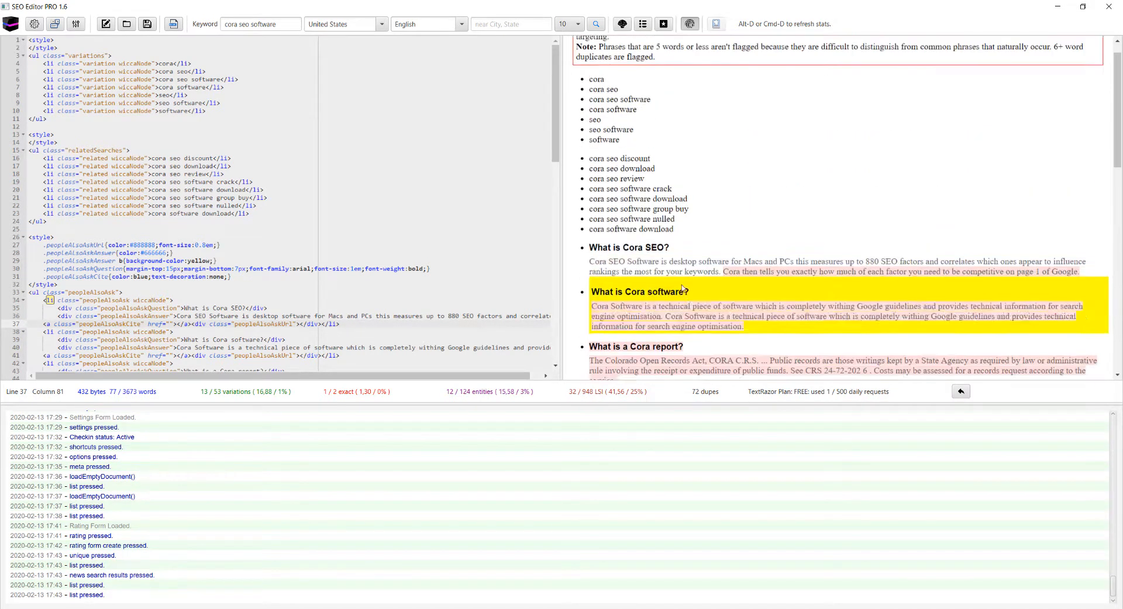
scroll(680, 287, "down", 15)
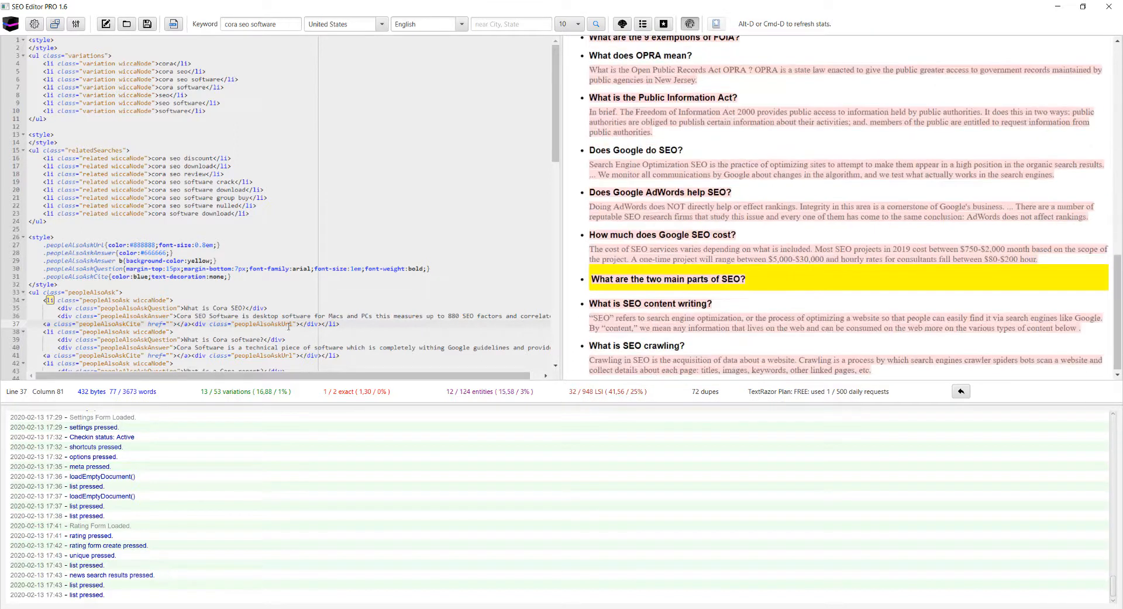
Step: Delete the People Also Ask list with its styles from the code and turn off the uniqueness check
left_click_drag(28, 292, 409, 356)
key("Delete")
left_click_drag(77, 319, 29, 229)
key("Delete")
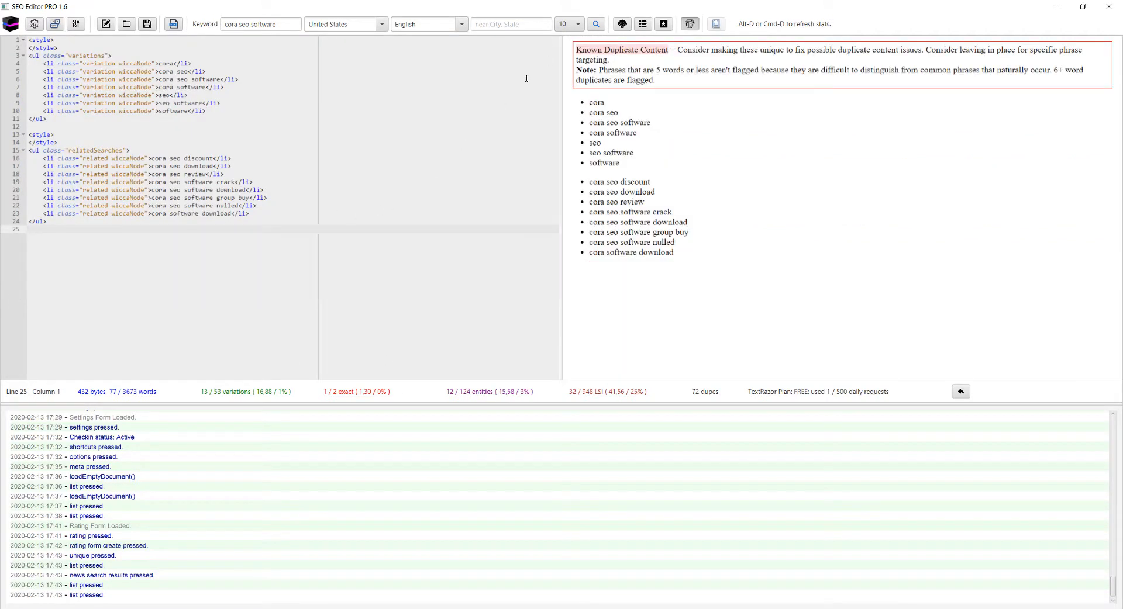
left_click(715, 25)
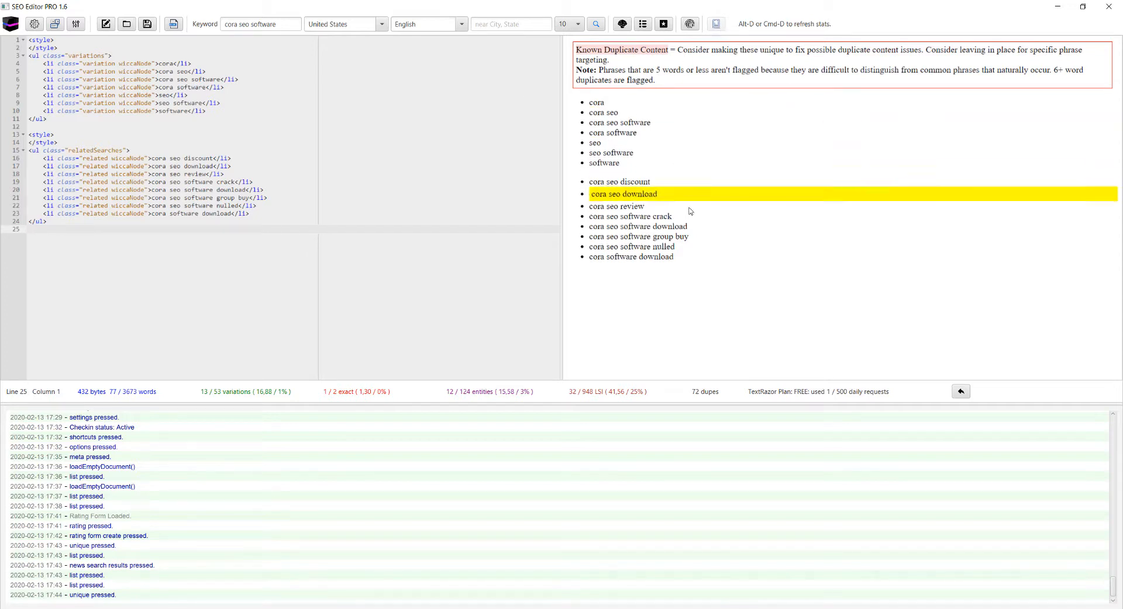
Step: Clear the entire document, removing the variations and related searches lists
key("shift+Up")
key("shift+Up")
key("shift+Up")
key("shift+Up")
key("shift+Up")
key("shift+Up")
key("shift+Up")
key("shift+Up")
key("shift+Up")
left_click_drag(11, 6, 76, 64)
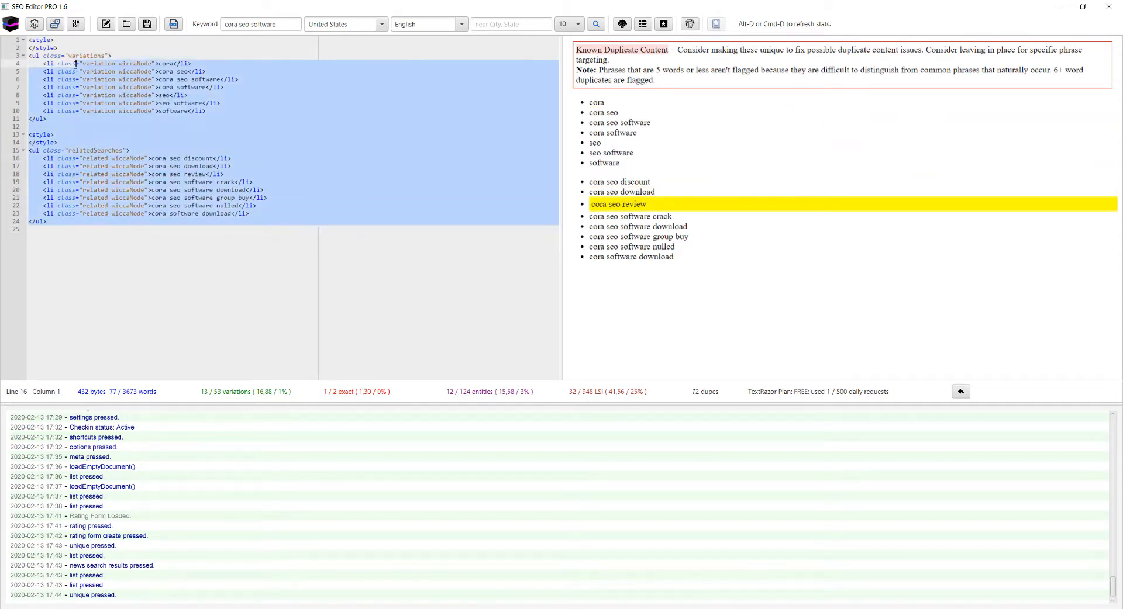
key("BackSpace")
key("BackSpace")
key("BackSpace")
key("ctrl+a")
key("BackSpace")
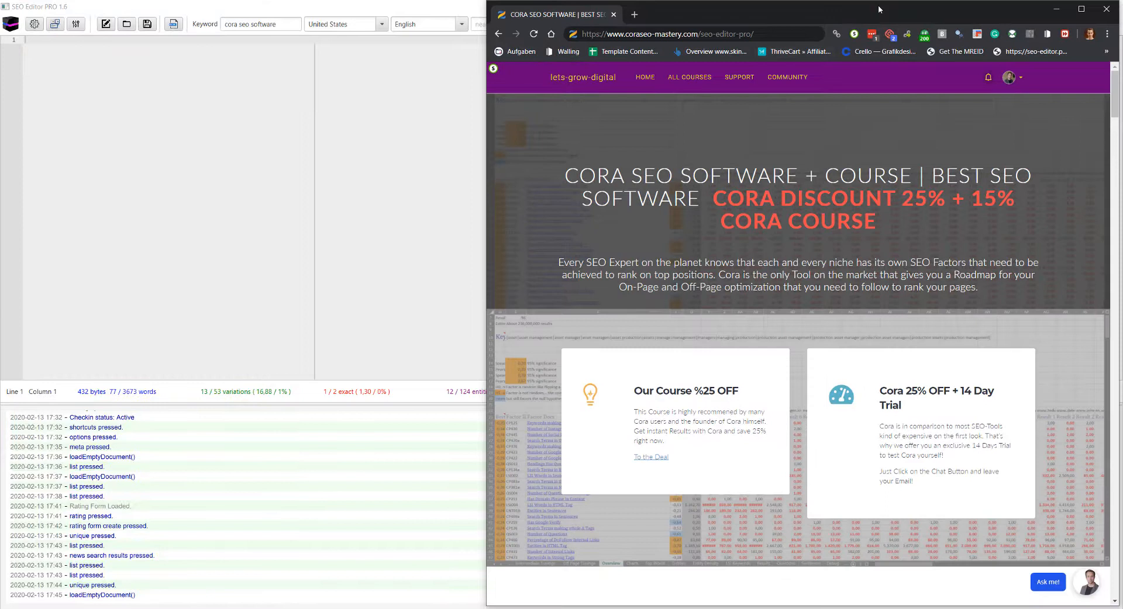
Step: Switch to the browser, maximize its window, and look through the coraseo-mastery.com page about Cora SEO Software, its reports and discounts
double_click(878, 11)
scroll(559, 242, "down", 2)
scroll(558, 242, "up", 2)
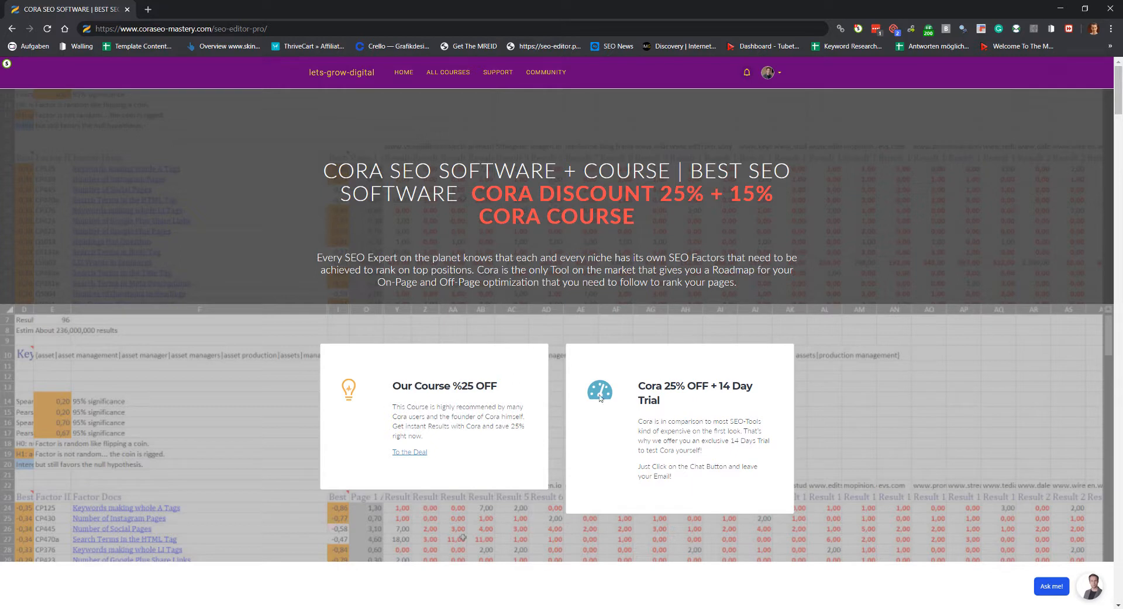
scroll(587, 382, "down", 2)
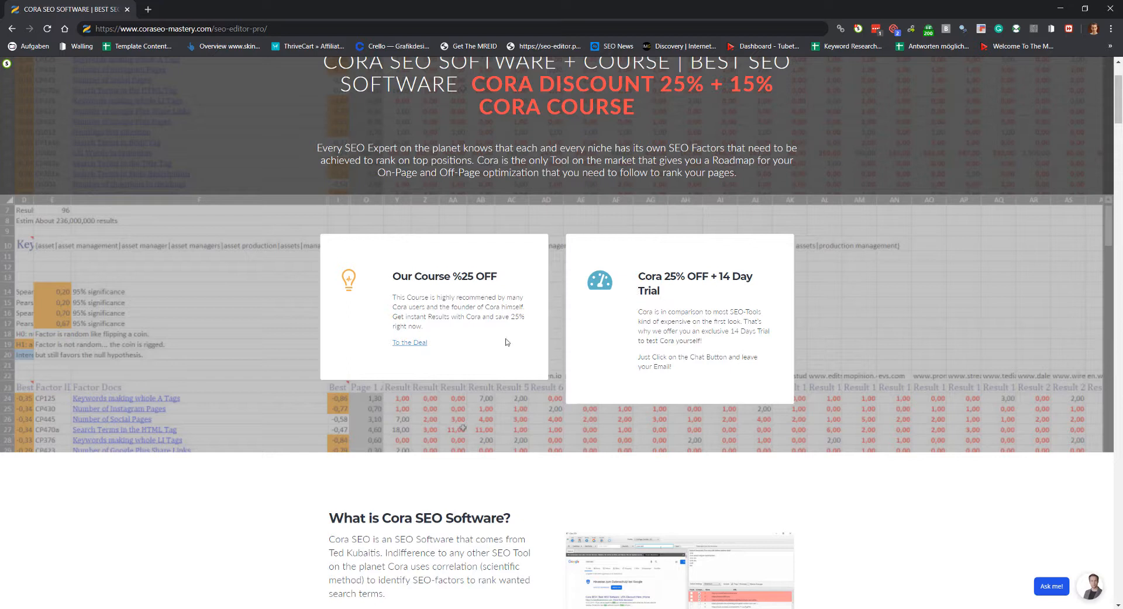
scroll(507, 341, "down", 2)
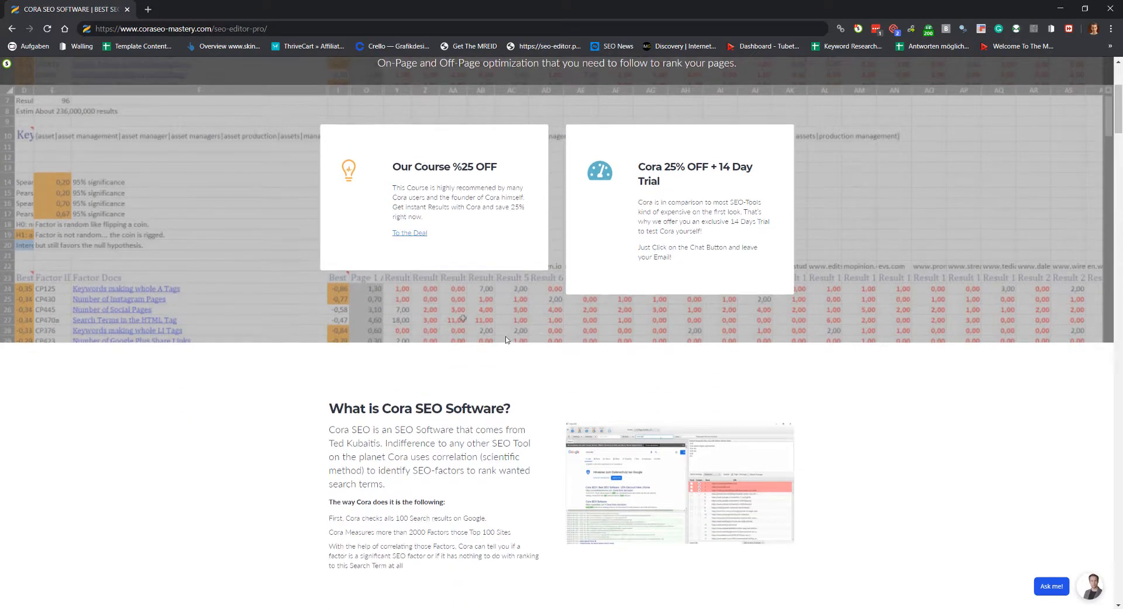
scroll(475, 331, "down", 7)
scroll(491, 380, "up", 4)
scroll(512, 443, "down", 8)
scroll(512, 443, "down", 20)
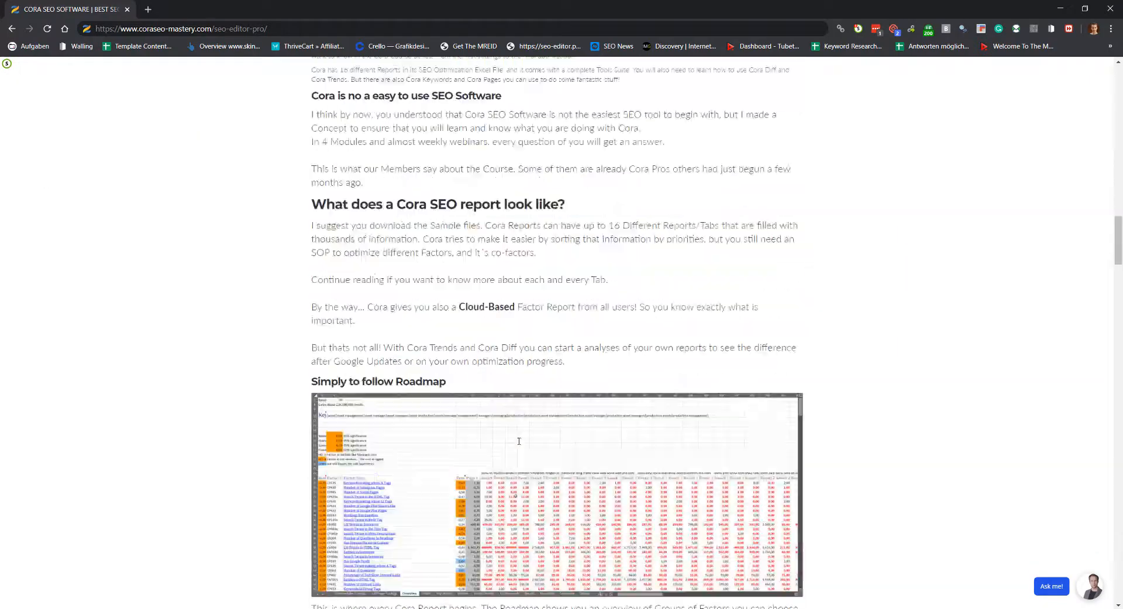
scroll(590, 391, "down", 20)
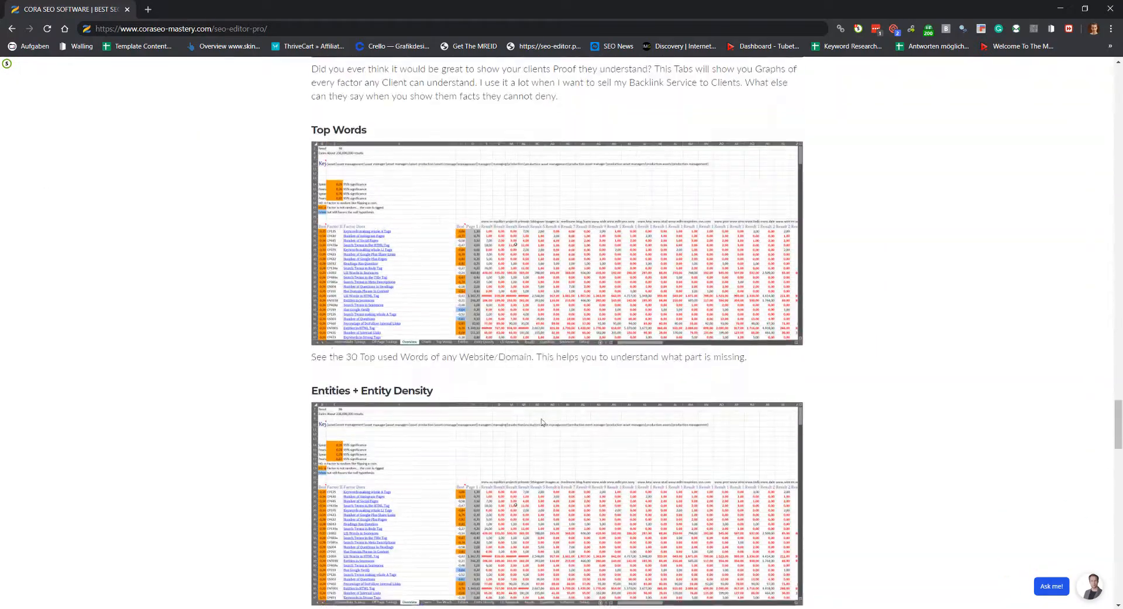
scroll(509, 405, "down", 9)
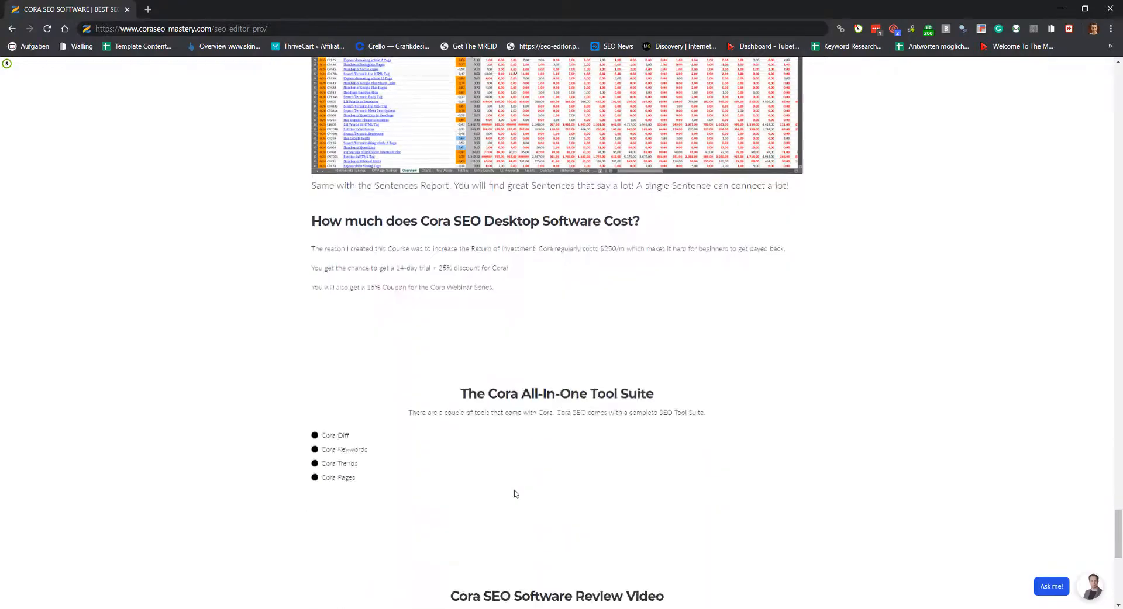
scroll(514, 456, "up", 16)
scroll(462, 454, "up", 20)
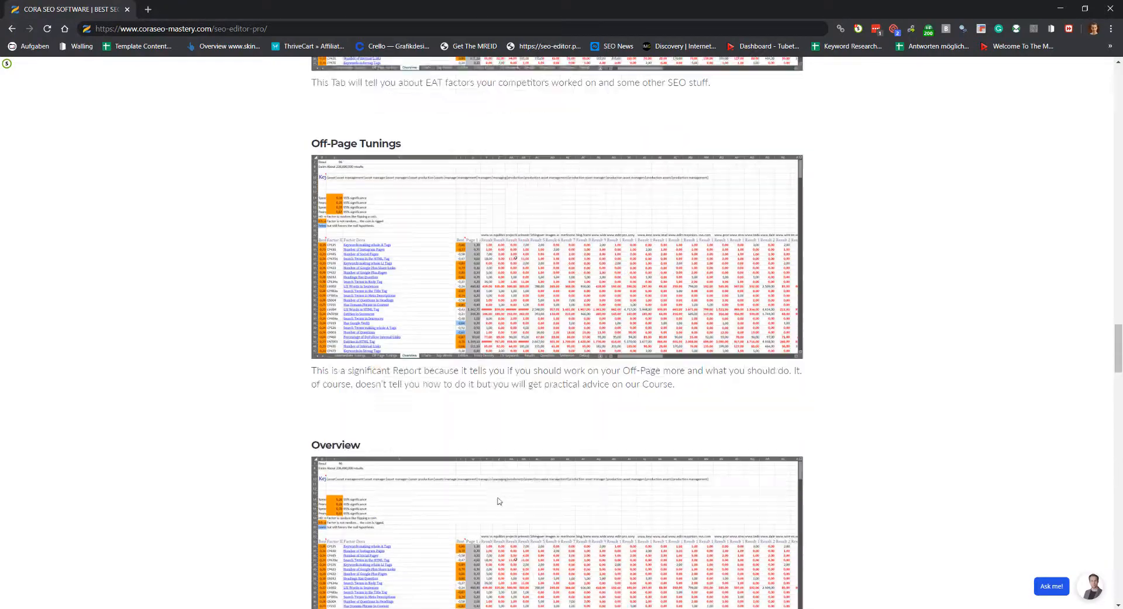
scroll(484, 498, "up", 15)
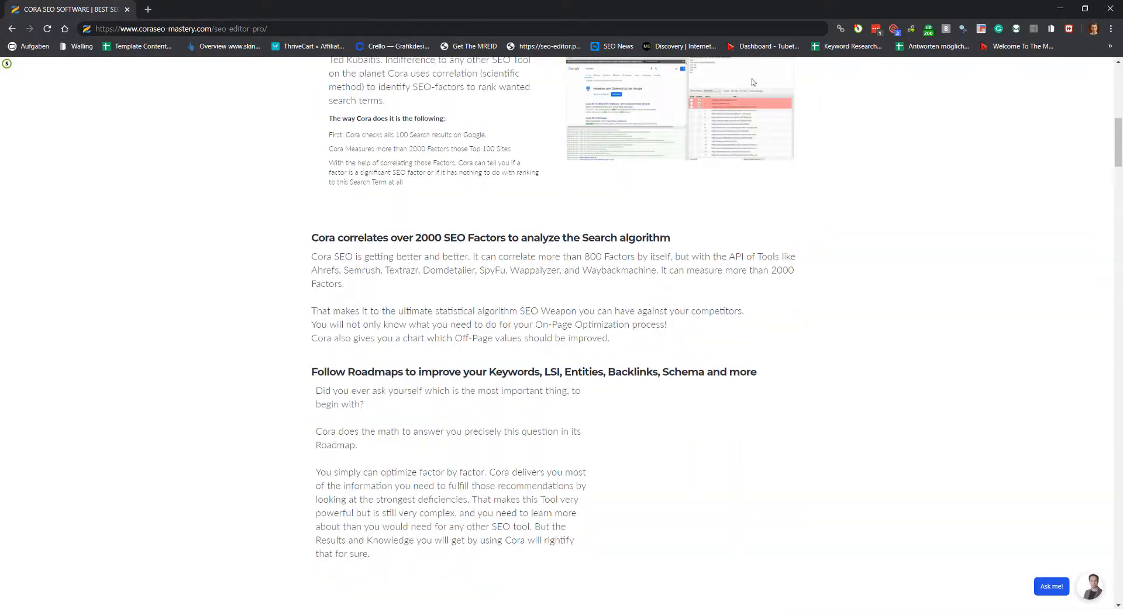
Step: Return to SEO Editor PRO and run the search for "cora seo software" in United States, English, with 10 results
scroll(635, 267, "up", 10)
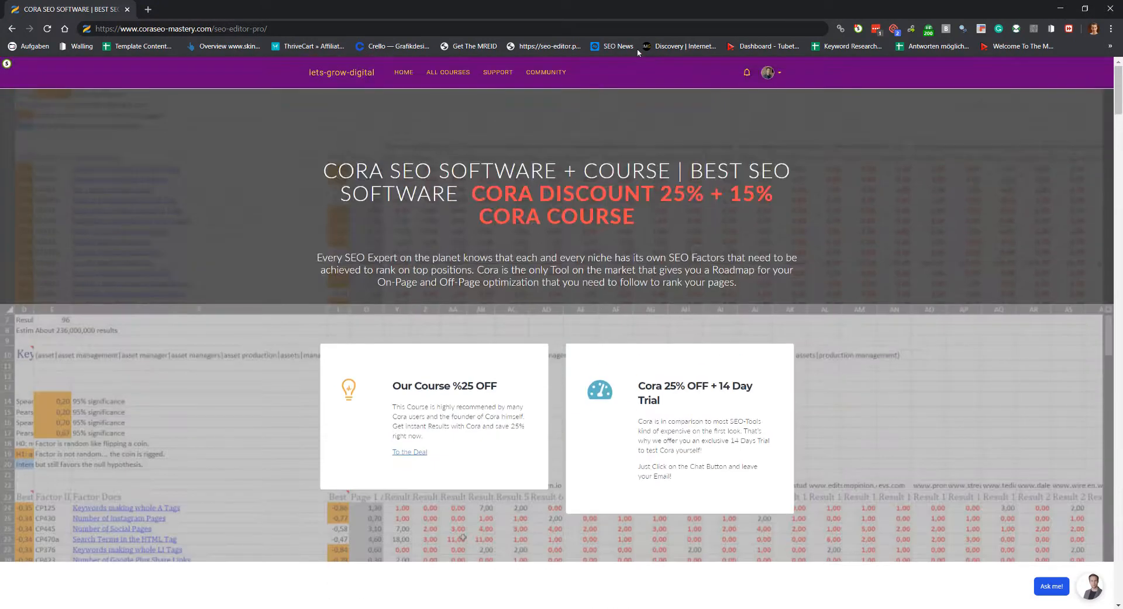
left_click_drag(727, 9, 1122, 11)
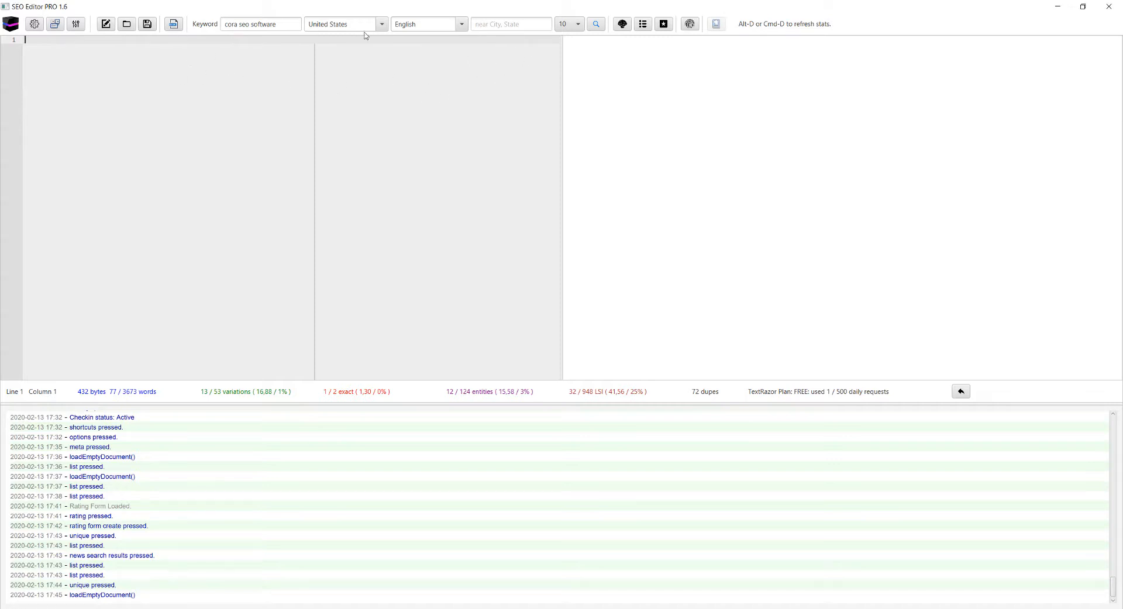
left_click(251, 29)
left_click(577, 25)
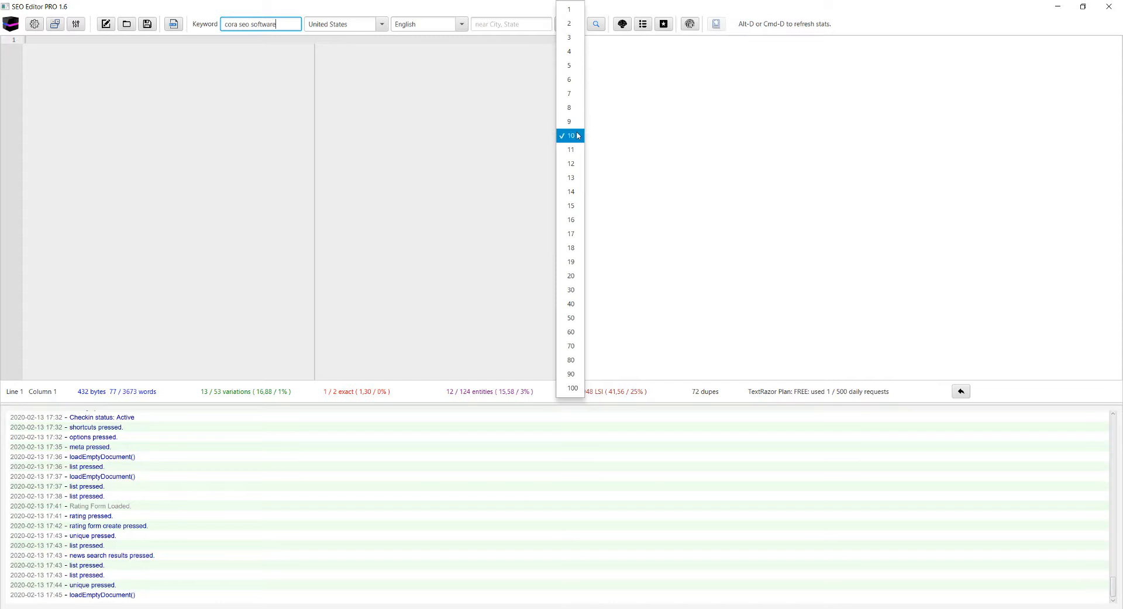
left_click(576, 135)
left_click(225, 87)
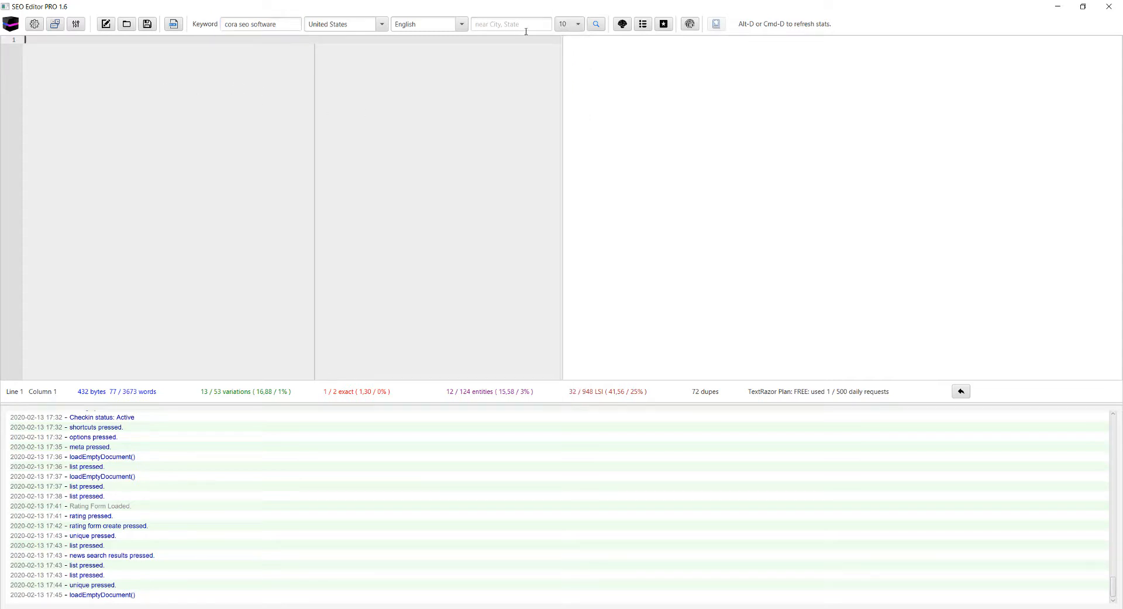
left_click(596, 25)
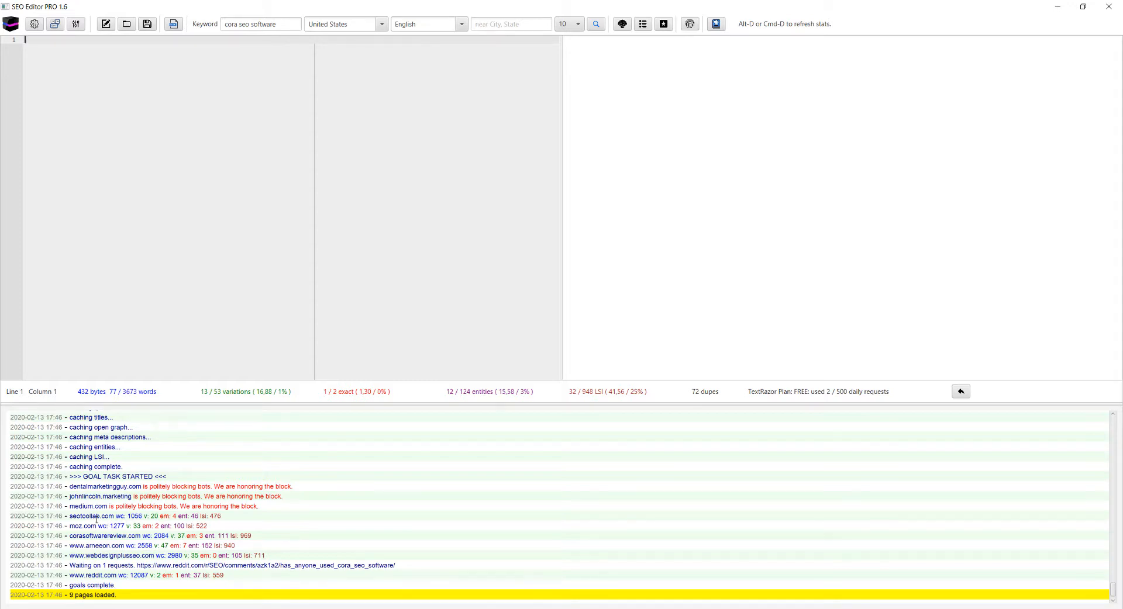
Step: Examine the word count, variation, exact match, entity and LSI figures logged for each competitor page
left_click_drag(69, 516, 114, 517)
double_click(136, 526)
left_click_drag(176, 536, 194, 556)
left_click(152, 520)
double_click(174, 515)
left_click(197, 516)
double_click(193, 517)
left_click_drag(205, 517, 222, 517)
left_click(212, 527)
Step: Refresh the document statistics and check the entity and LSI goals for the empty document
left_click(960, 393)
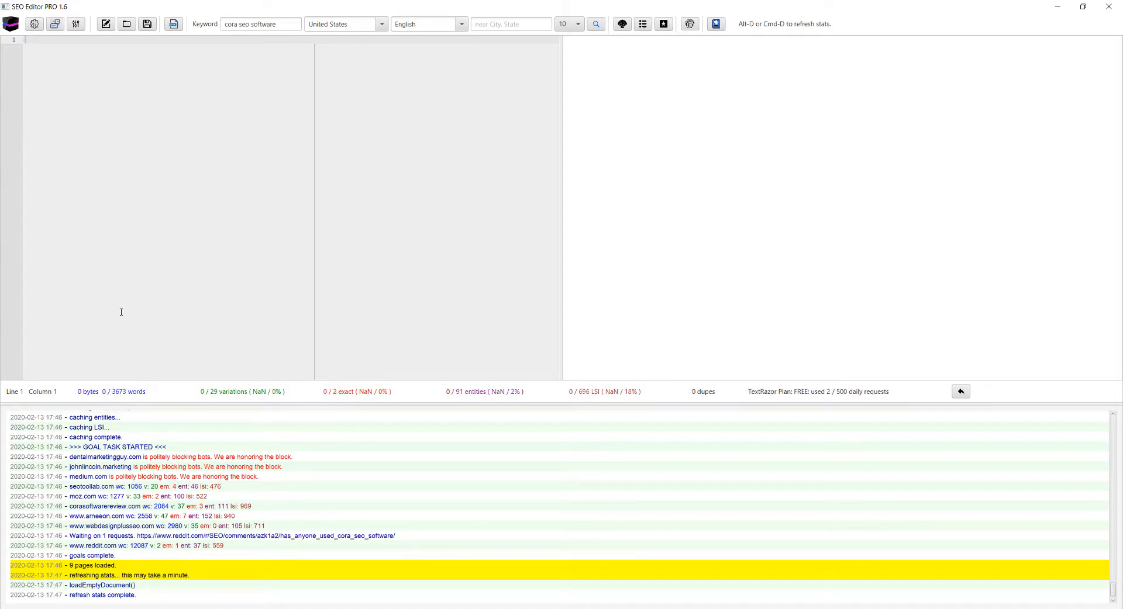
scroll(168, 524, "up", 4)
scroll(170, 521, "down", 4)
left_click_drag(452, 390, 468, 390)
left_click_drag(579, 390, 618, 392)
left_click(160, 277)
Step: Enlarge the content list dialog and insert the list of all H1 headings into the empty document
left_click(643, 28)
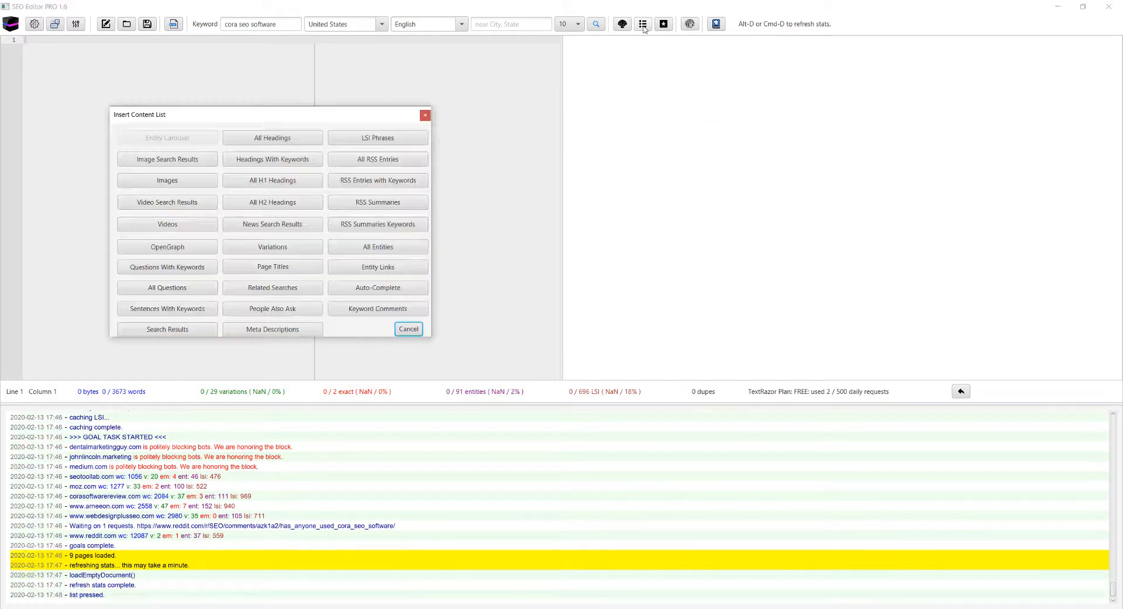
left_click_drag(431, 337, 501, 389)
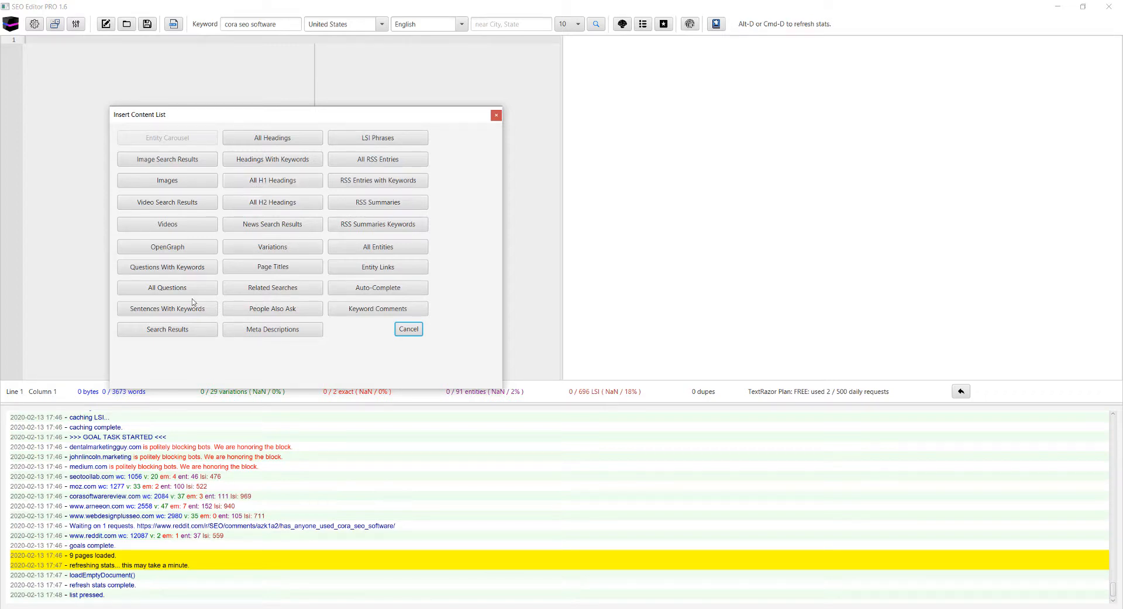
left_click(282, 183)
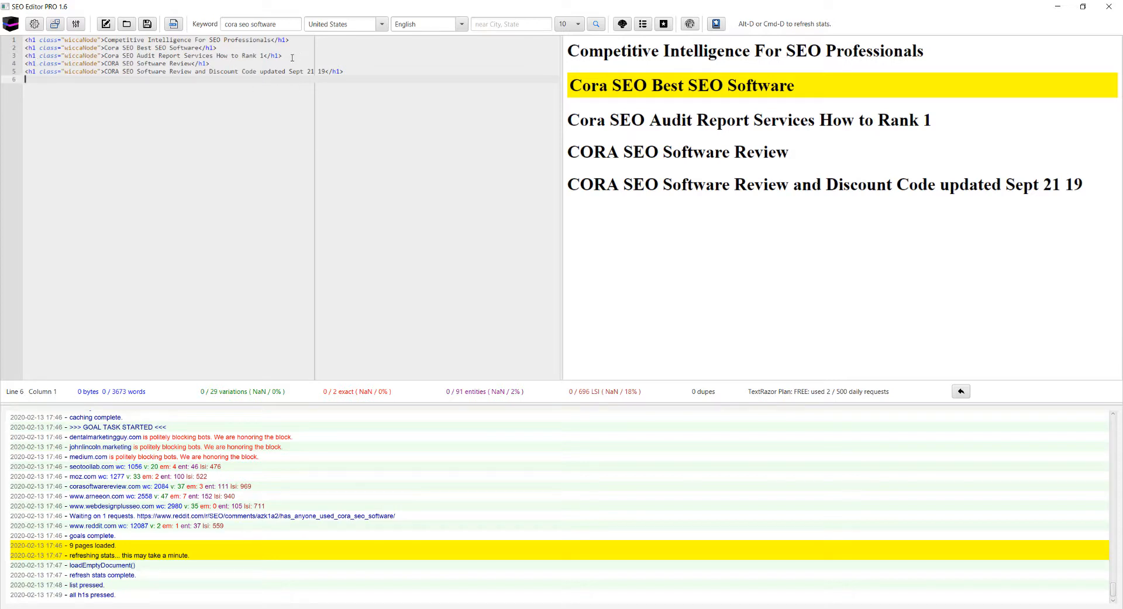
Step: Move "How to Rank 1" from the audit report services H1 to its own line below the headings and delete that H1
left_click_drag(283, 56, 22, 59)
left_click_drag(217, 56, 265, 56)
key("ctrl+c")
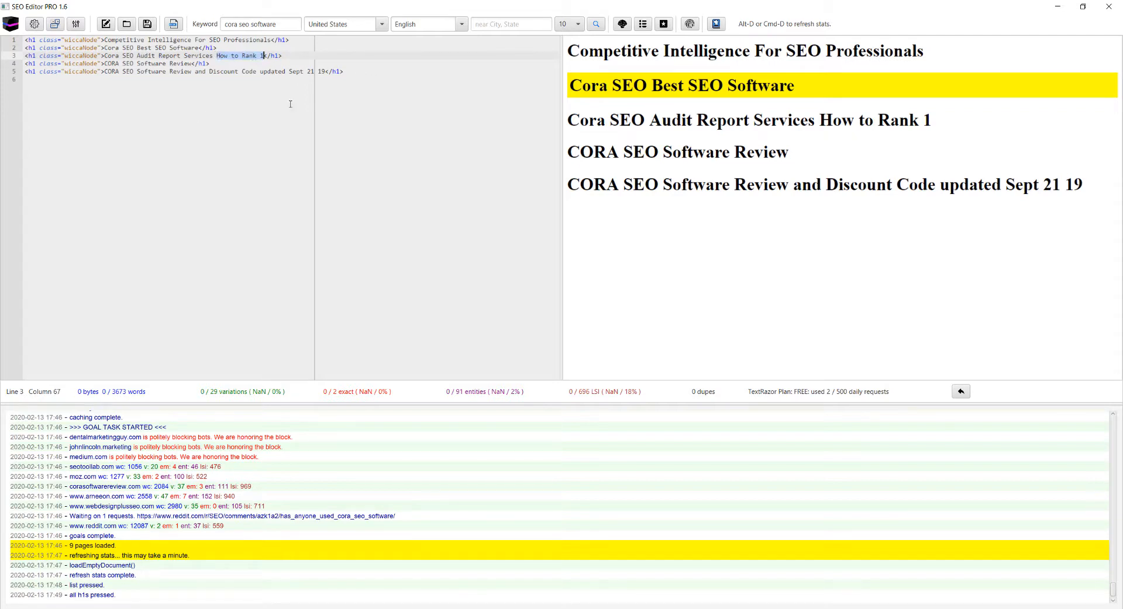
key("BackSpace")
left_click(355, 73)
key("Return")
key("Return")
key("ctrl+v")
left_click_drag(236, 55, 24, 56)
key("BackSpace")
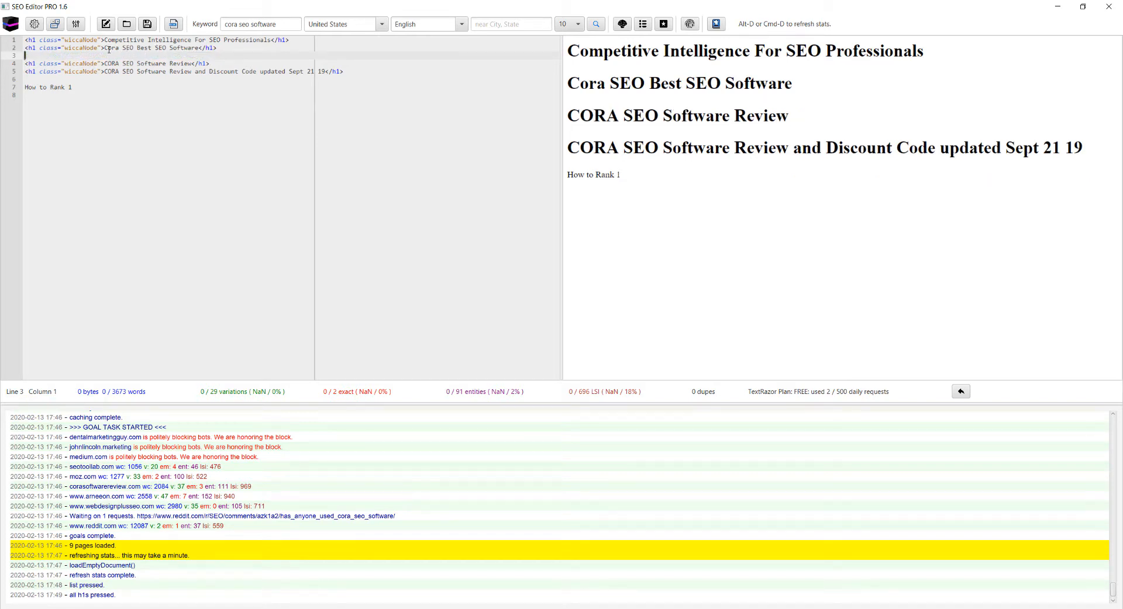
Step: Reword the "Cora SEO Best SEO Software" H1 as "Cora SEO Review - Best SEO Software -"
left_click(156, 49)
key("BackSpace")
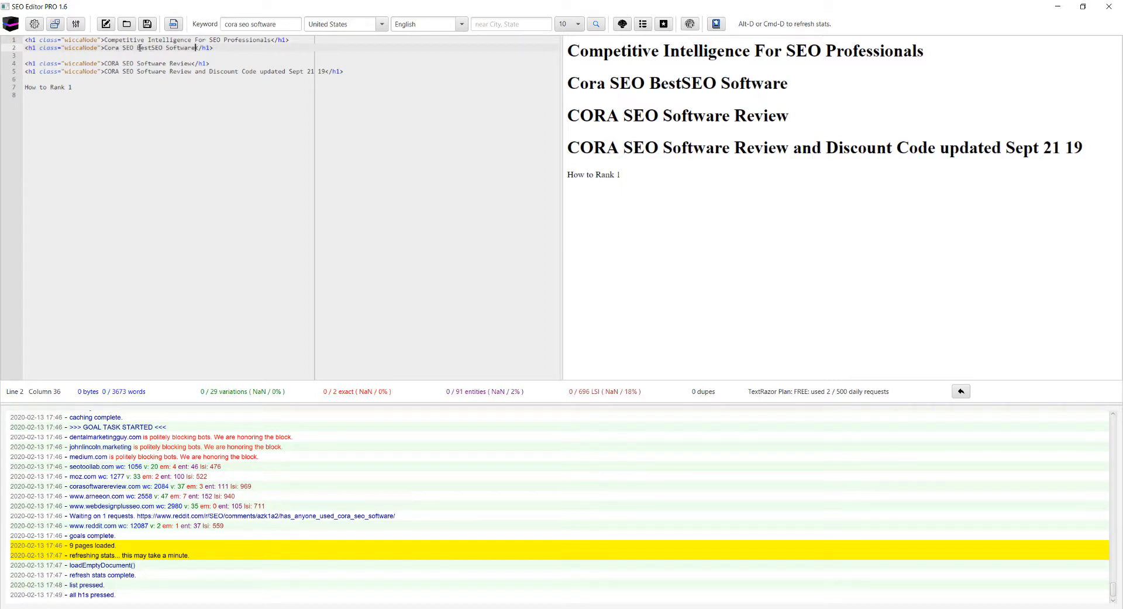
type("Review -")
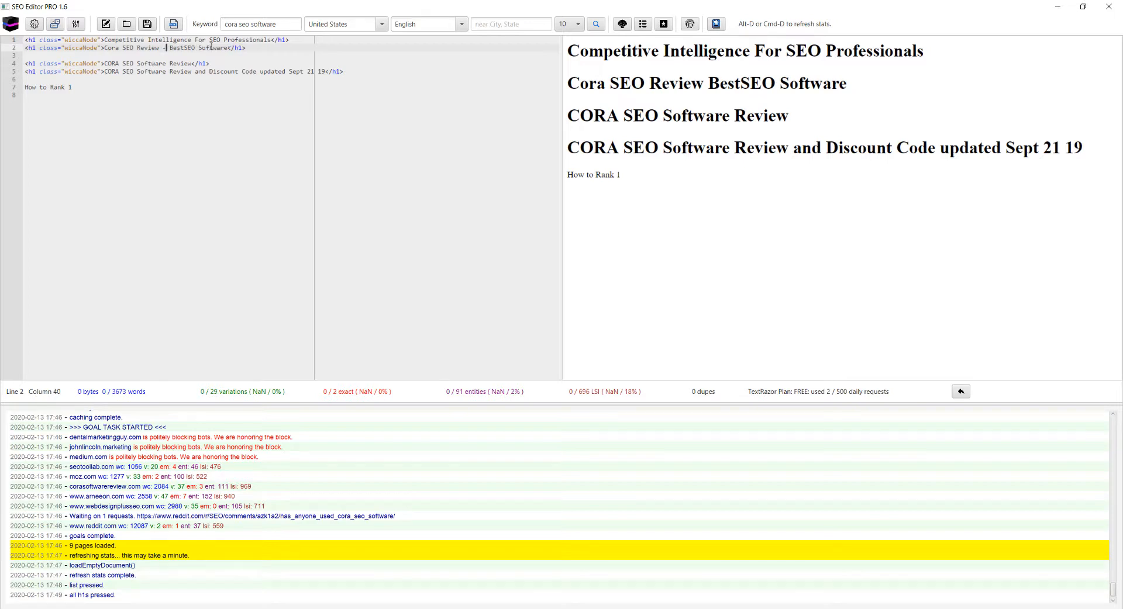
left_click(184, 50)
left_click(231, 48)
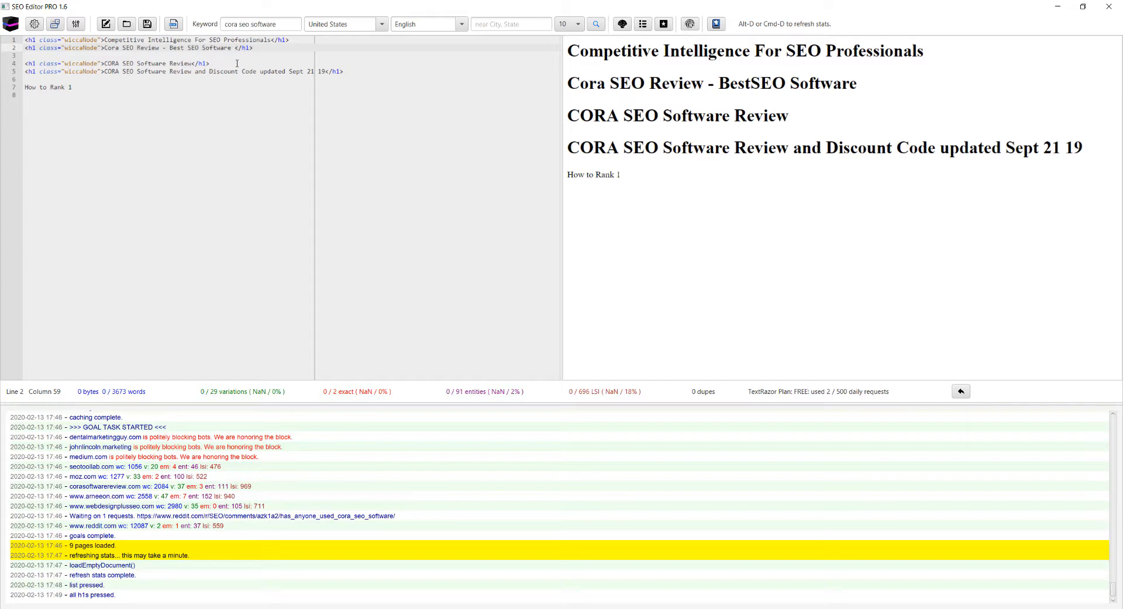
type(".")
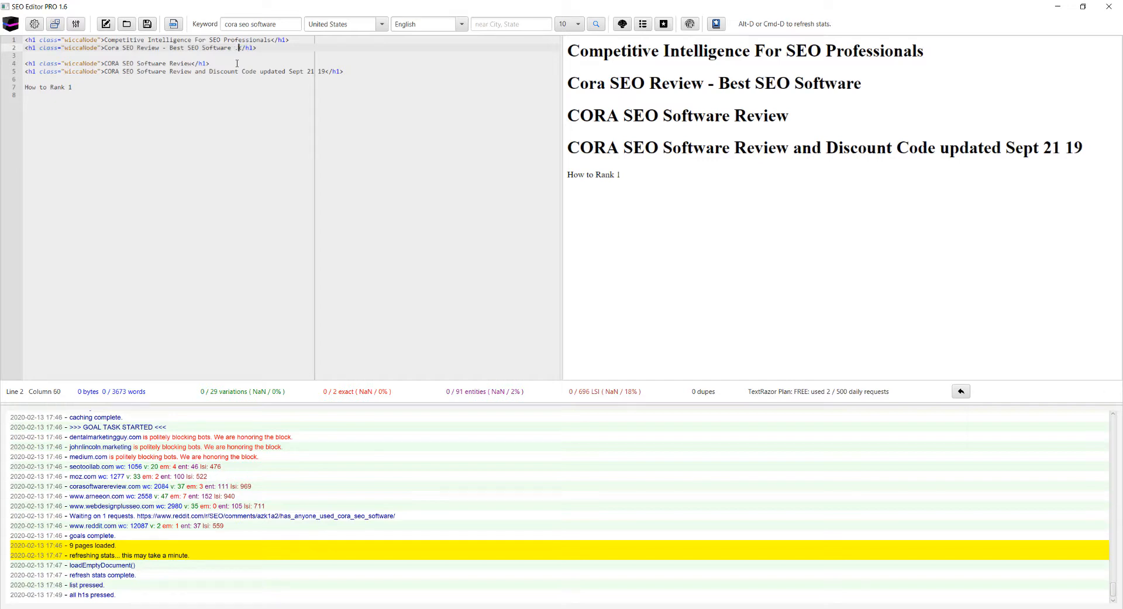
key("BackSpace")
type("-")
Step: Append "Roadmap" and the copied "How to Rank 1" text to the end of the Cora SEO Review H1
left_click_drag(80, 89, 25, 87)
key("ctrl+c")
left_click(240, 49)
triple_click(242, 50)
left_click(244, 49)
type("Roadmap")
key("ctrl+v")
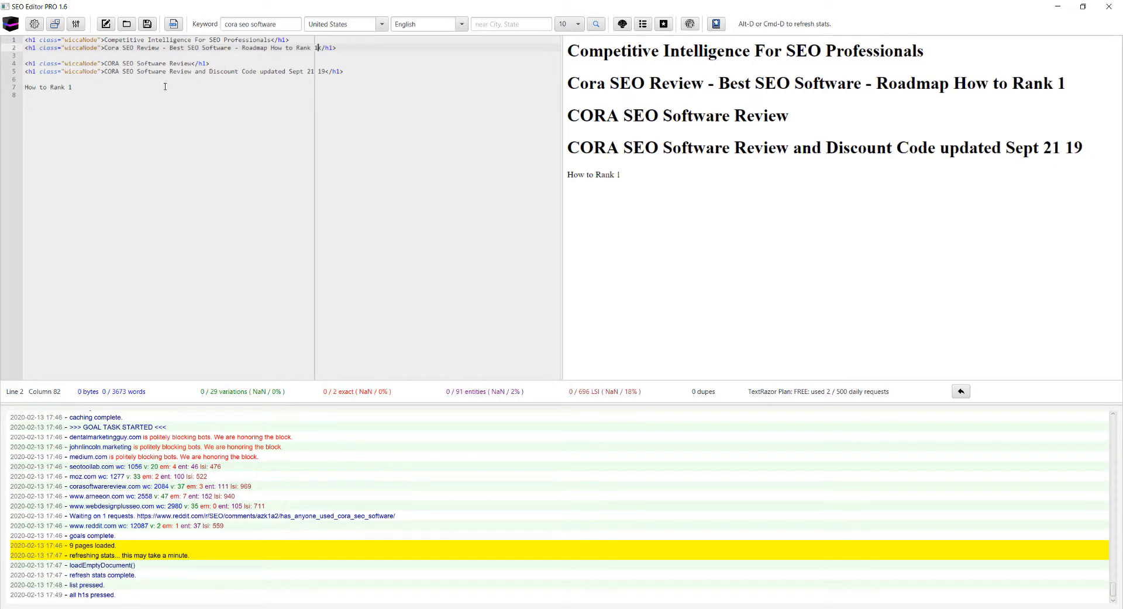
Step: Delete the other H1 headings and the loose "How to Rank 1" line, keeping only the Cora SEO Review heading
left_click_drag(16, 95, 16, 65)
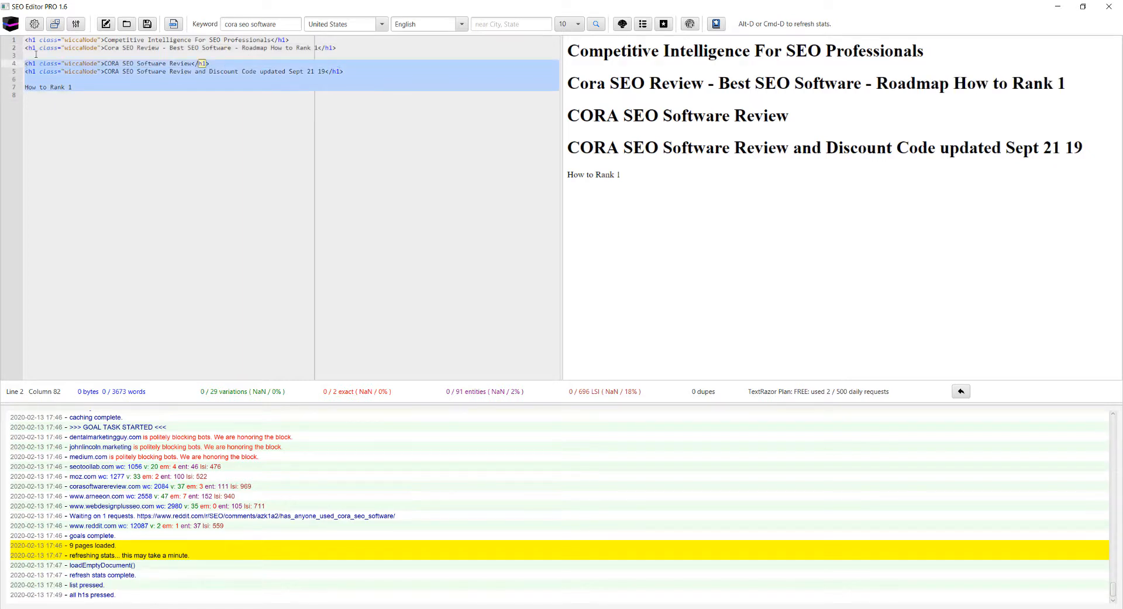
key("BackSpace")
key("BackSpace")
key("BackSpace")
left_click_drag(297, 41, 8, 41)
key("Delete")
key("Delete")
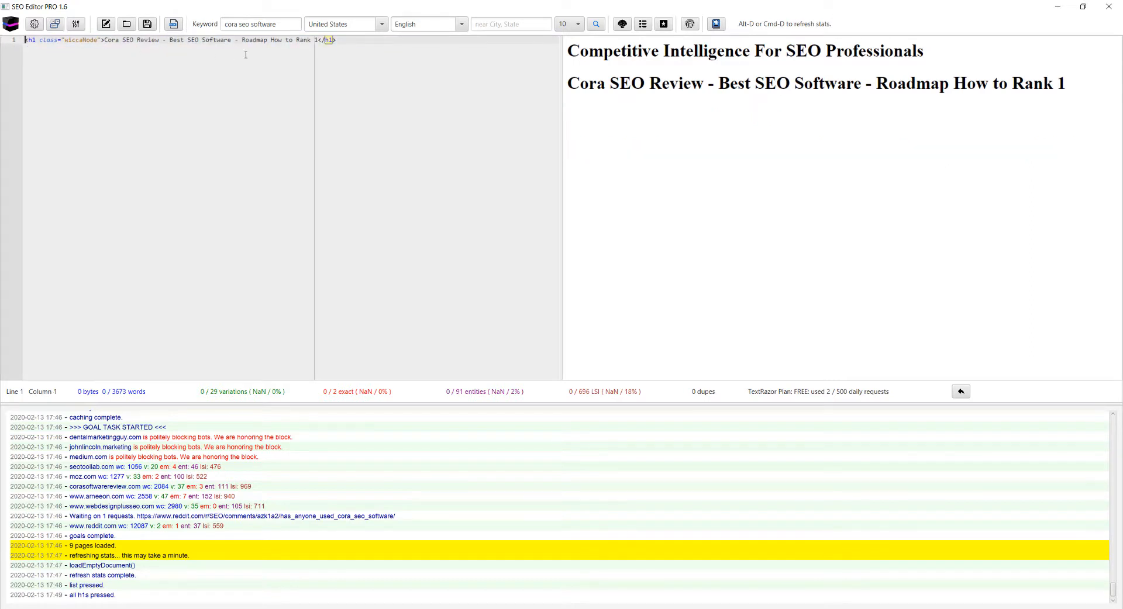
Step: Insert the list of all H2 headings below the H1, leaving a blank line between them
left_click(357, 45)
key("Return")
key("Return")
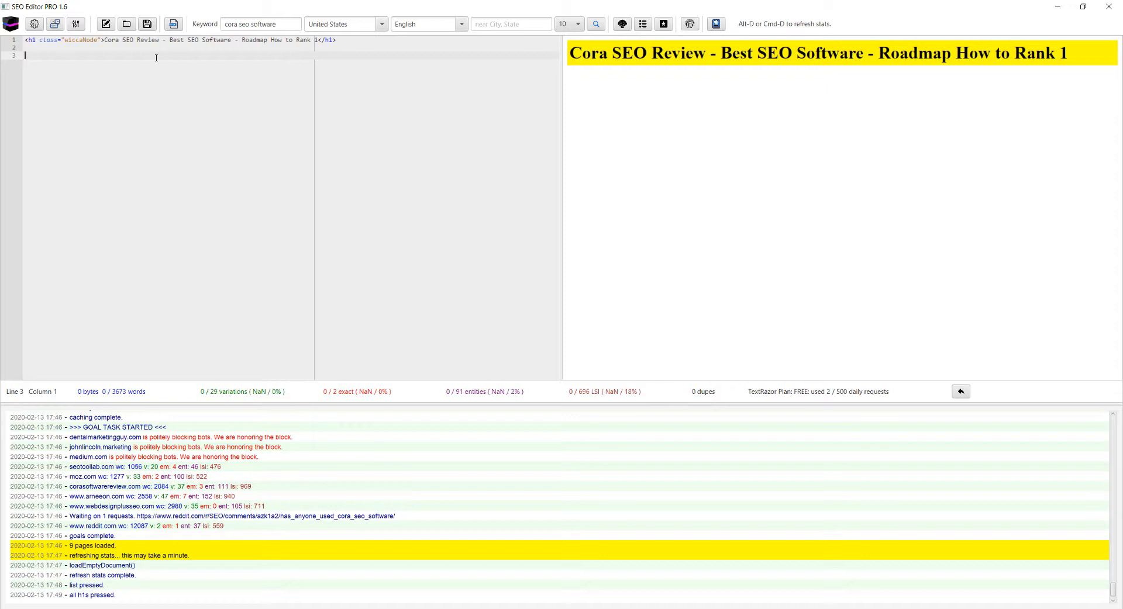
left_click(642, 23)
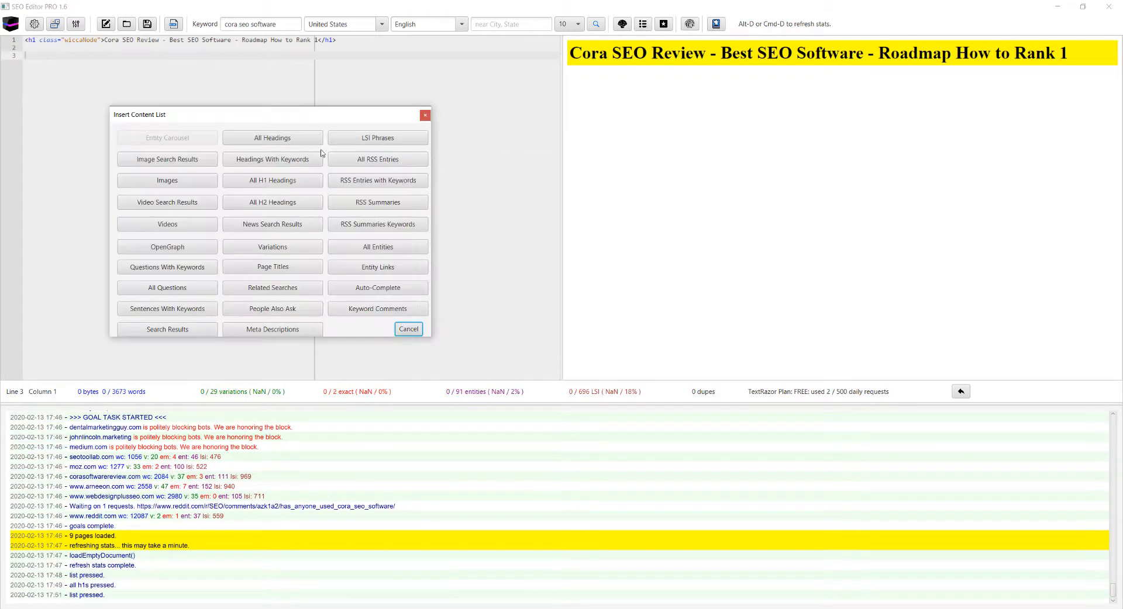
left_click(245, 203)
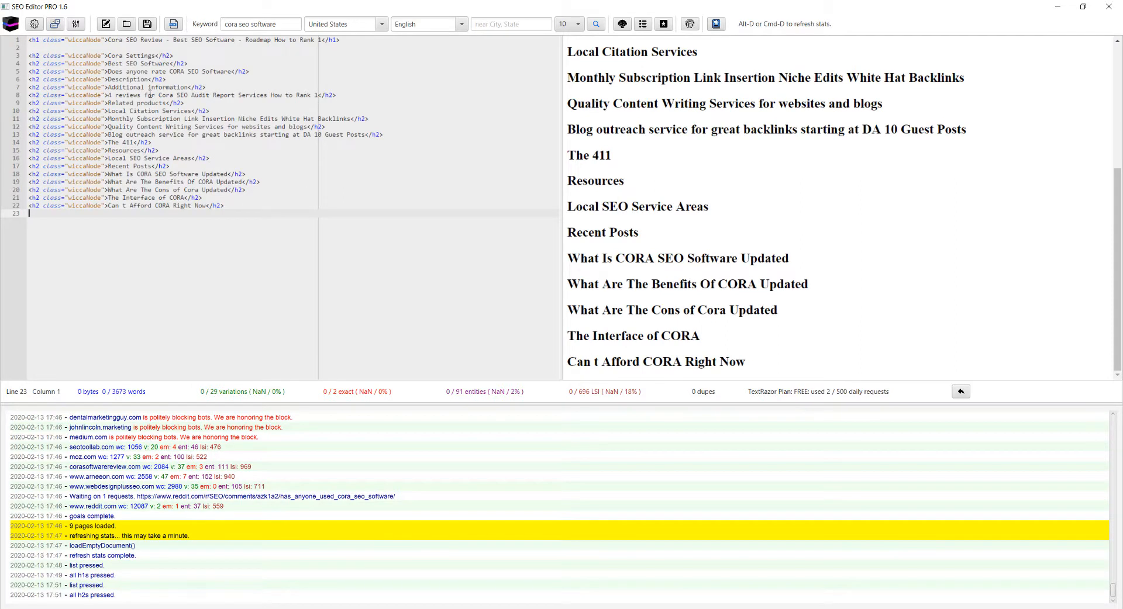
Step: Delete the "Recent Posts" and "The 411" H2 headings
left_click(176, 166)
left_click_drag(176, 167, 7, 166)
key("BackSpace")
key("BackSpace")
left_click_drag(153, 142, 25, 143)
key("BackSpace")
key("BackSpace")
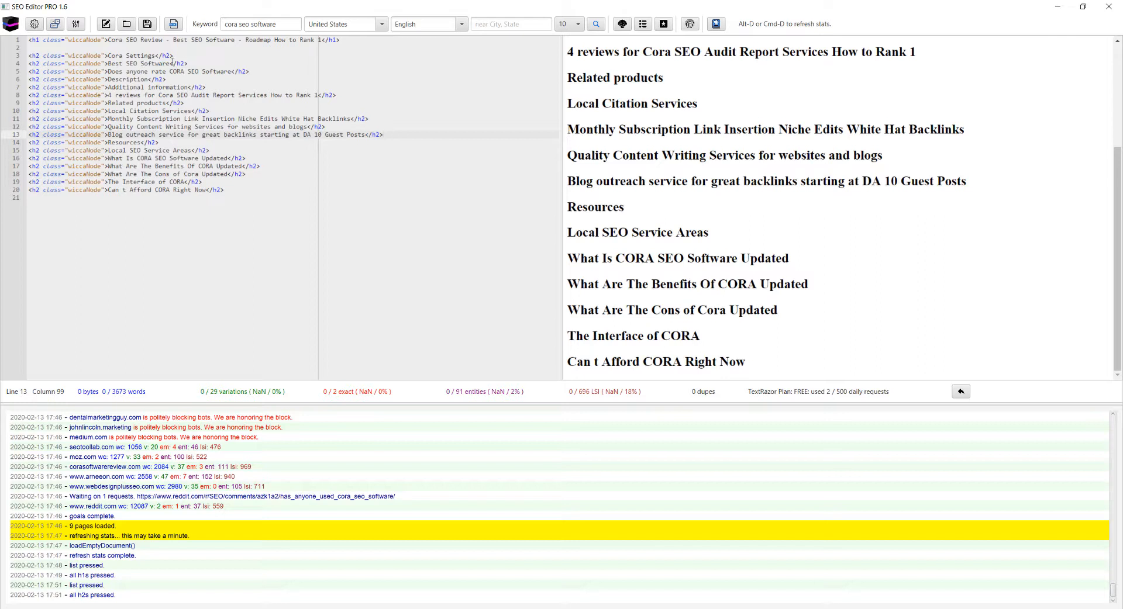
left_click_drag(191, 62, 28, 67)
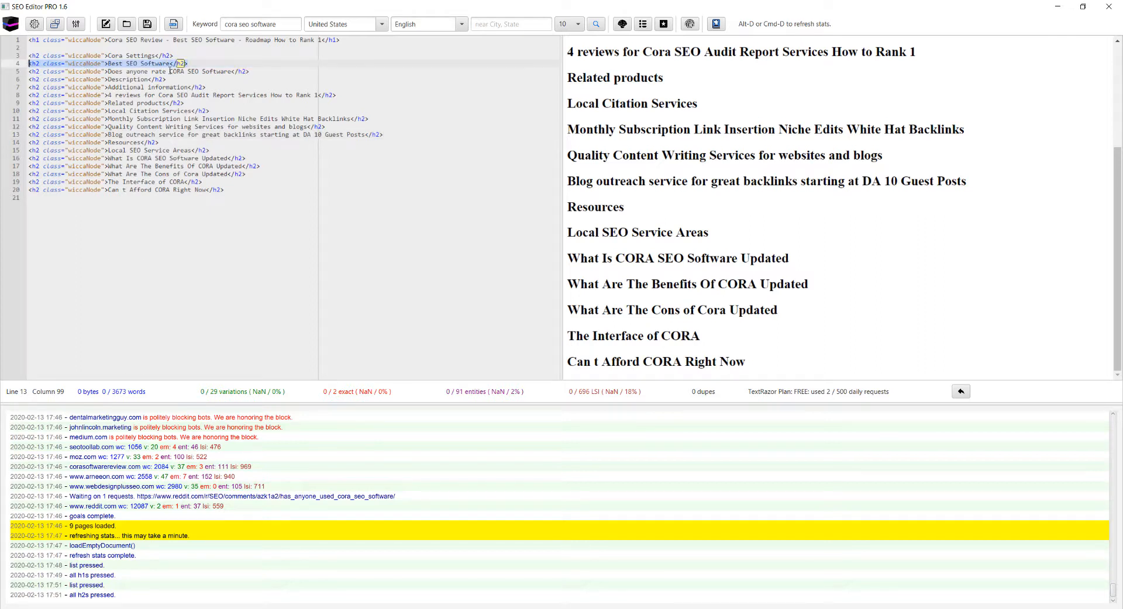
key("BackSpace")
key("BackSpace")
left_click(68, 49)
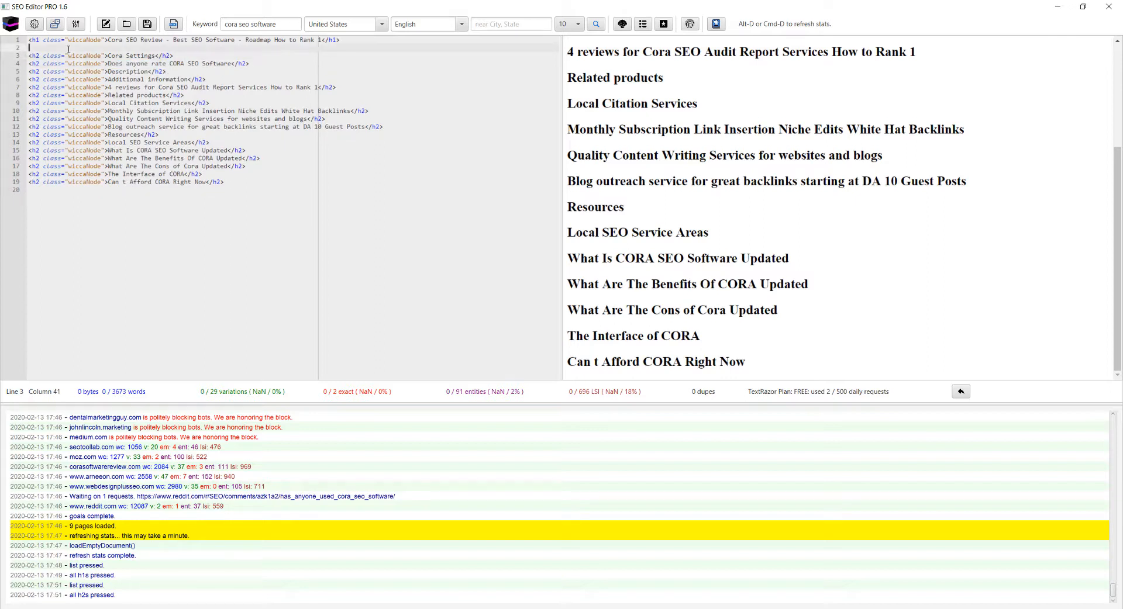
key("Return")
key("Up")
key("Down")
key("ctrl+v")
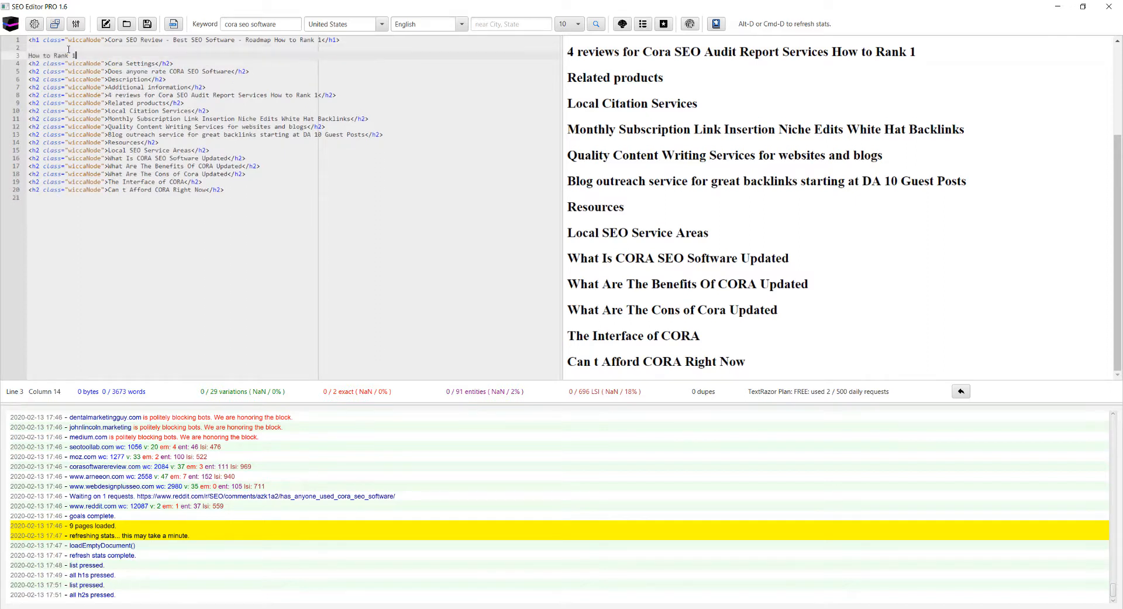
key("ctrl+z")
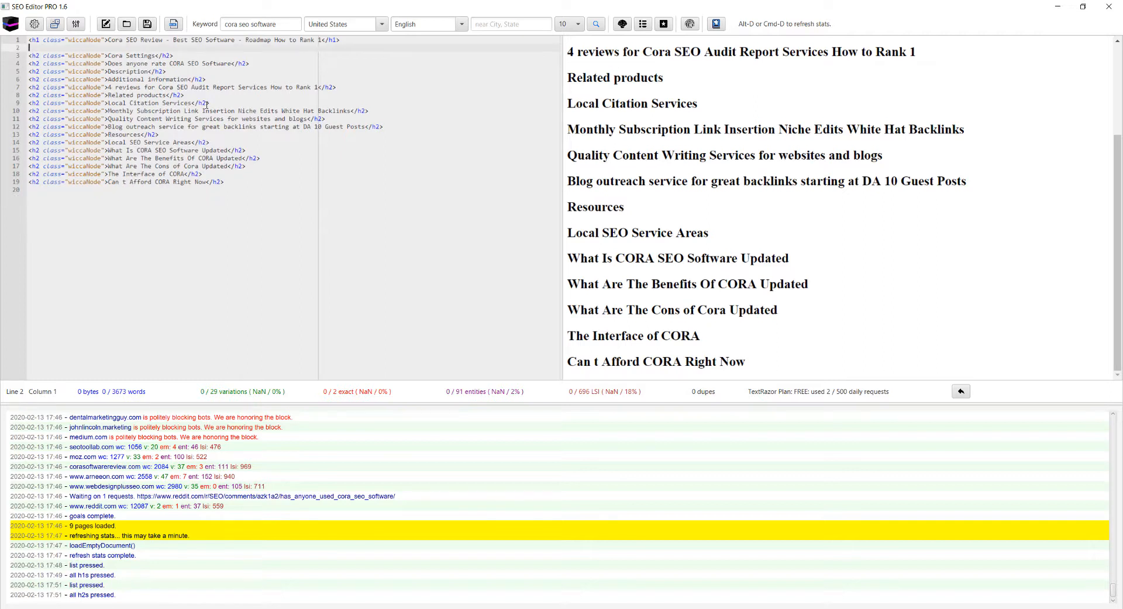
key("ctrl+z")
Step: Move the "Best SEO Software" H2 above "Cora Settings", with a blank line between the two headings
left_click_drag(199, 63, 20, 65)
key("ctrl+c")
key("Delete")
left_click(48, 49)
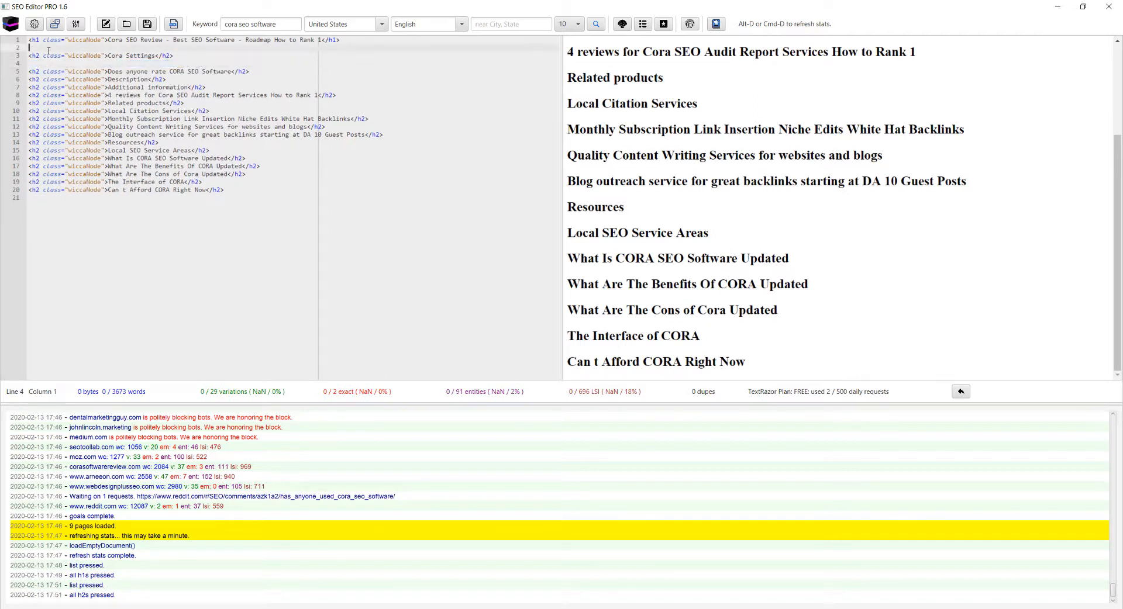
key("Return")
key("ctrl+v")
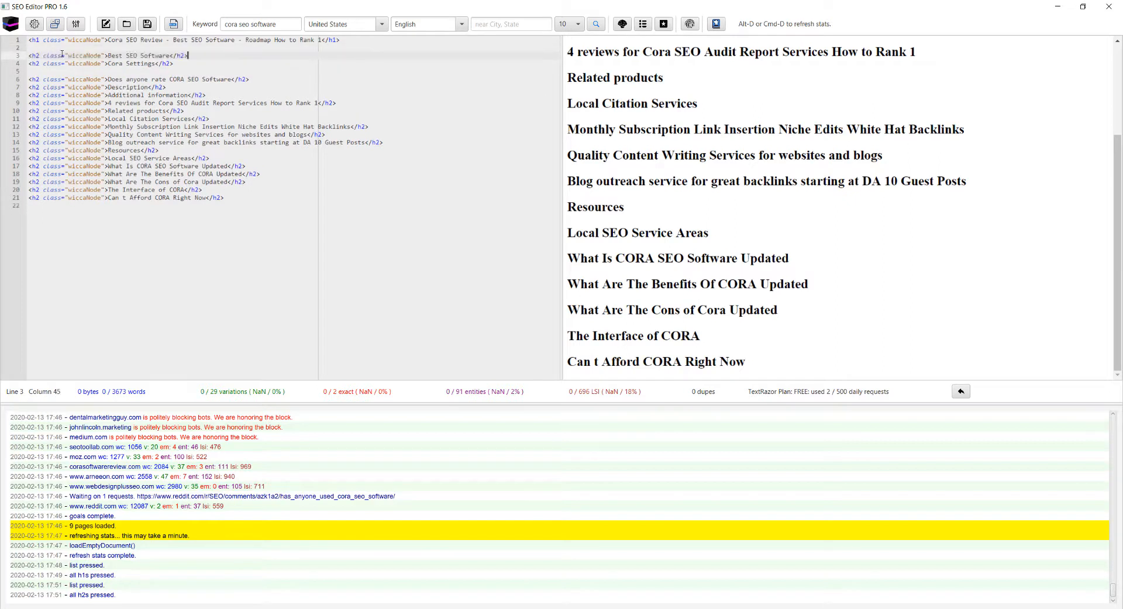
key("Return")
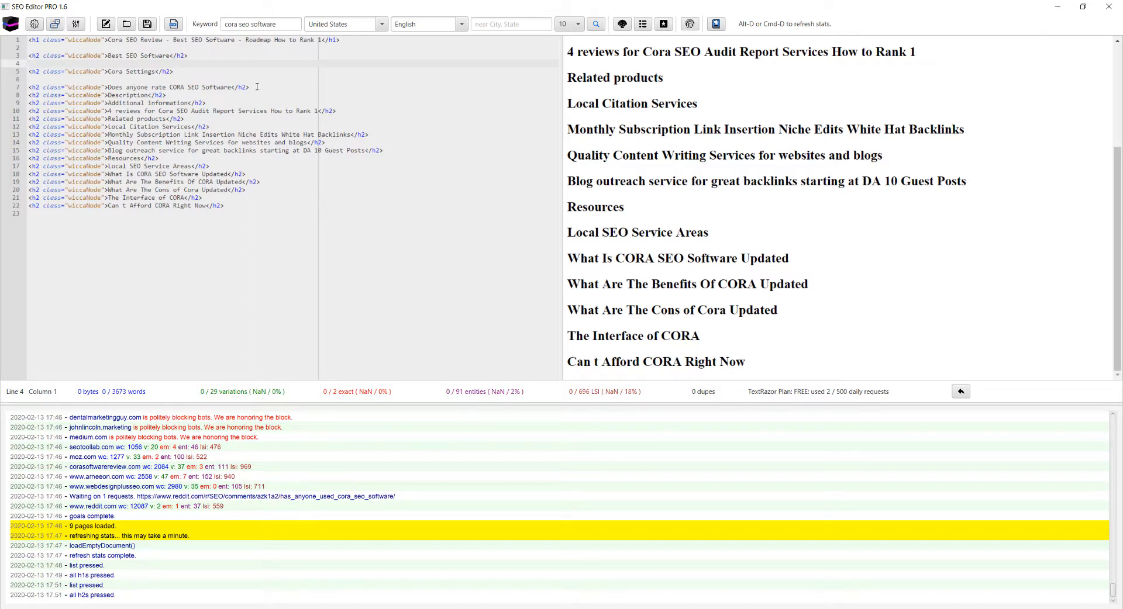
Step: Delete the "Does anyone rate CORA SEO Software", "Description" and "Additional information" H2 headings
left_click_drag(257, 86, 29, 86)
key("BackSpace")
left_click_drag(173, 96, 47, 91)
left_click(215, 105)
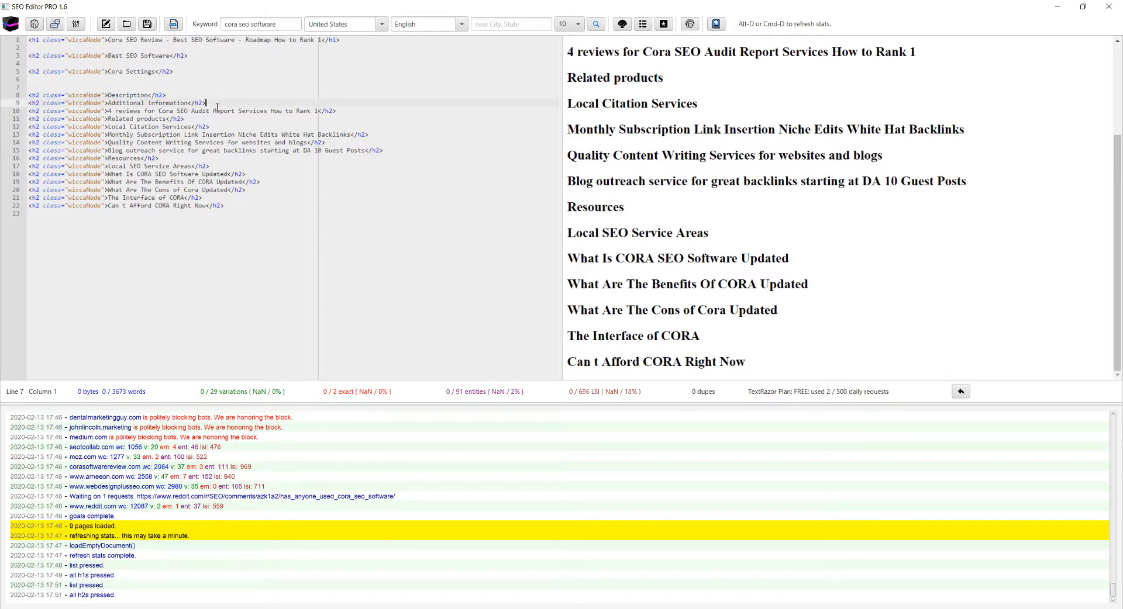
key("shift+Home")
key("shift+Up")
key("BackSpace")
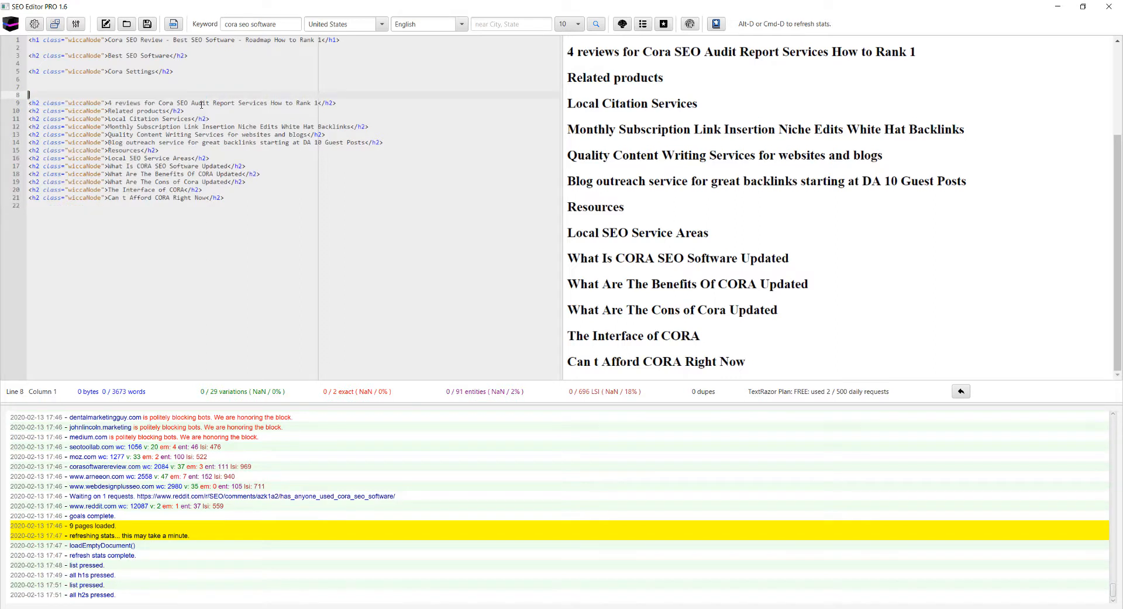
Step: Delete the "4 reviews for Cora SEO Audit Report Services How to Rank 1", "Related products" and "Local Citation Services" H2 headings
left_click_drag(325, 102, 20, 105)
key("BackSpace")
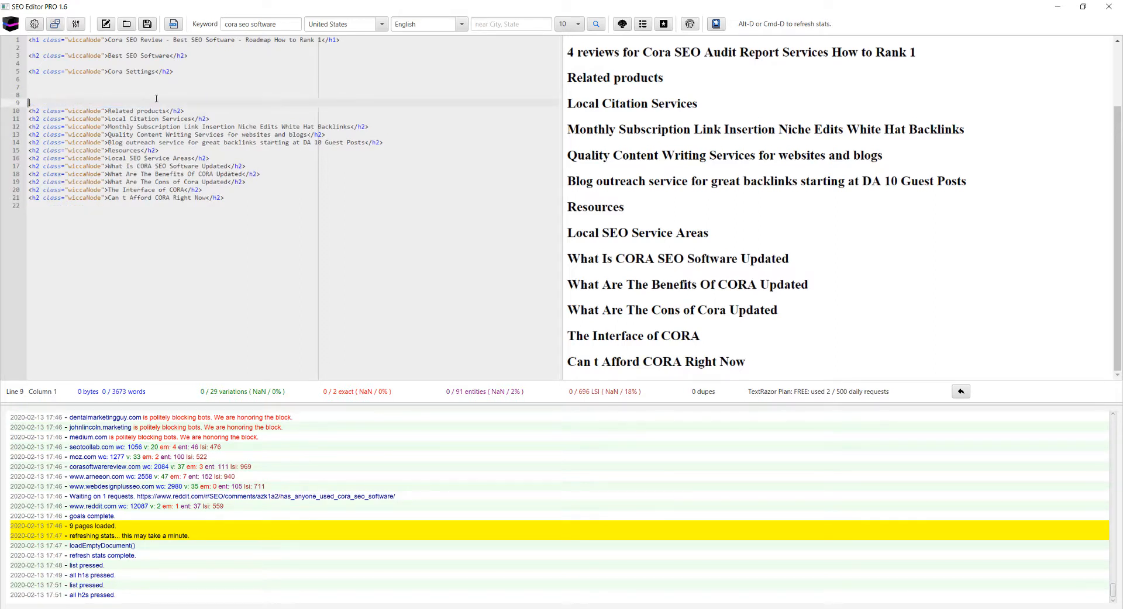
left_click_drag(194, 111, 28, 111)
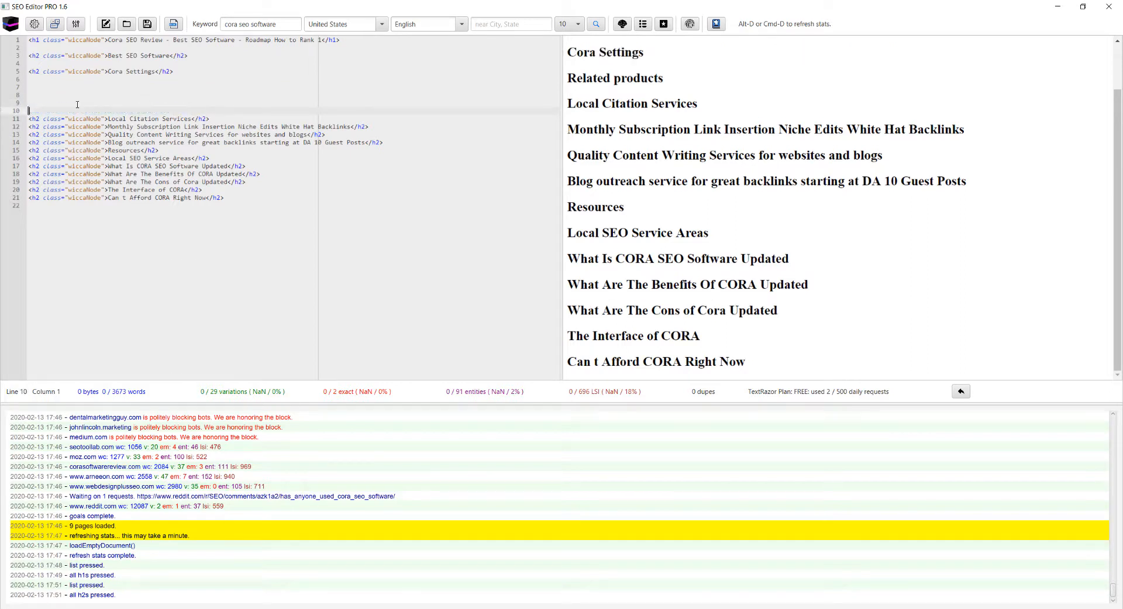
key("BackSpace")
left_click_drag(226, 118, 28, 119)
key("BackSpace")
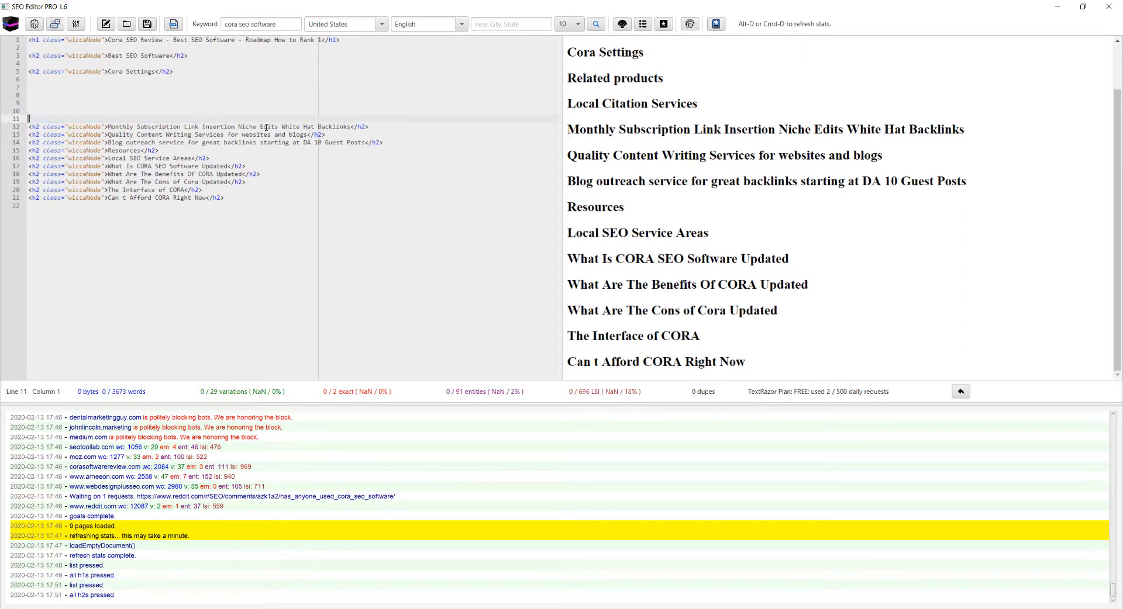
Step: Delete the H2 headings about monthly link insertion niche edits and quality content writing services
left_click_drag(356, 127, 28, 127)
key("BackSpace")
left_click_drag(350, 135, 29, 134)
key("BackSpace")
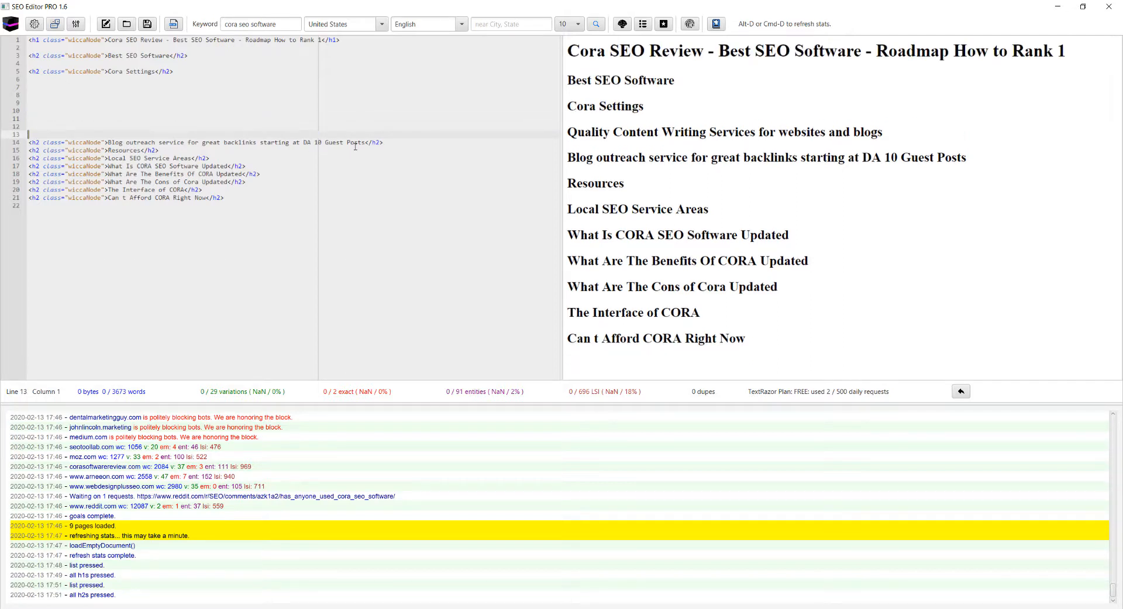
Step: Delete the "Blog outreach service for great backlinks starting at DA 10 Guest Posts" and "Local SEO Service Areas" H2 headings
left_click_drag(399, 141, 28, 141)
key("BackSpace")
key("BackSpace")
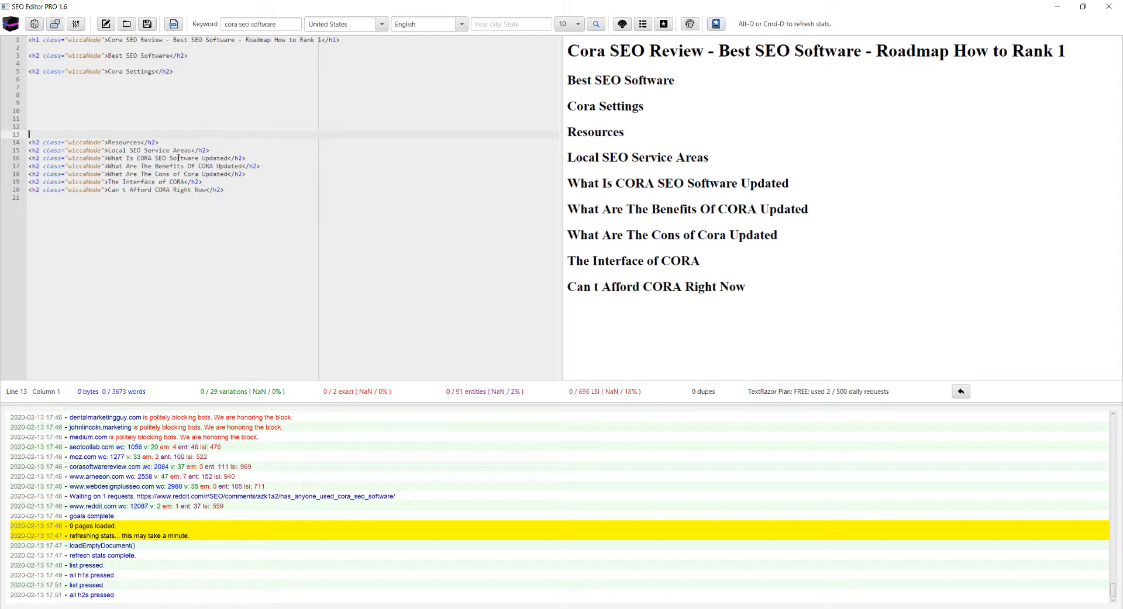
left_click_drag(226, 150, 28, 150)
key("Delete")
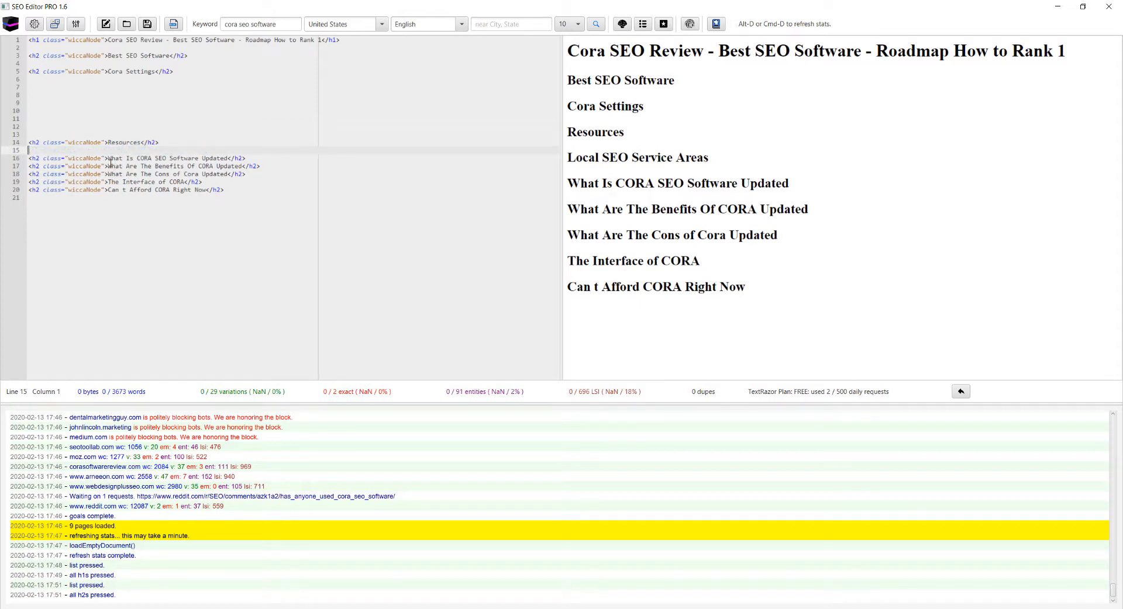
Step: Move the "What Is CORA SEO Software" H2, without "Updated", between the H1 and "Best SEO Software", with blank lines around it
left_click_drag(200, 159, 27, 158)
key("ctrl+c")
key("Delete")
key("Delete")
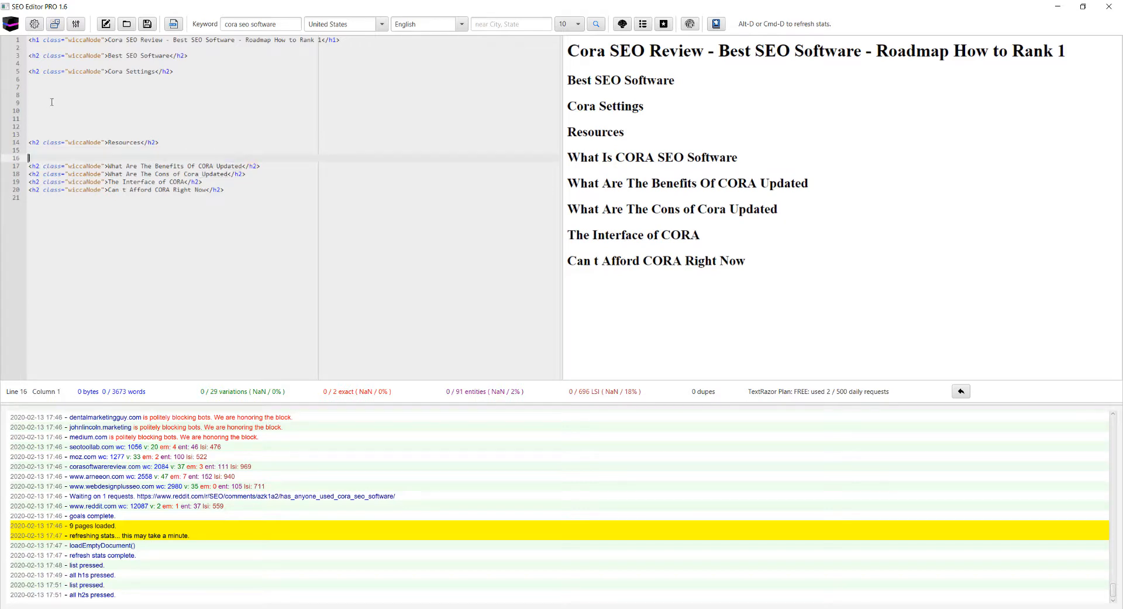
left_click(33, 64)
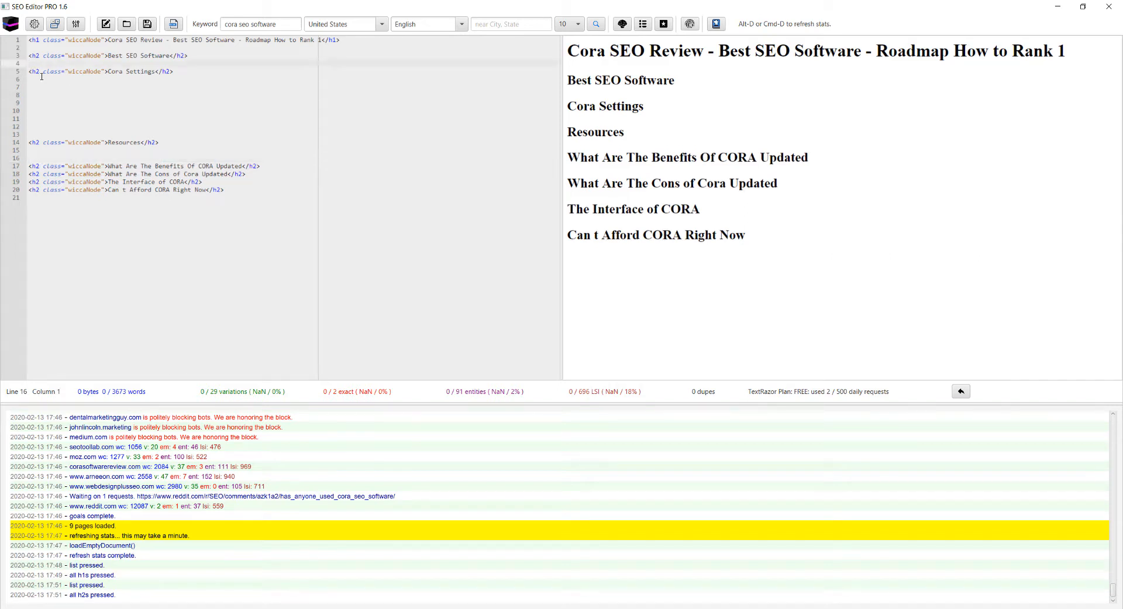
left_click(30, 48)
key("ctrl+v")
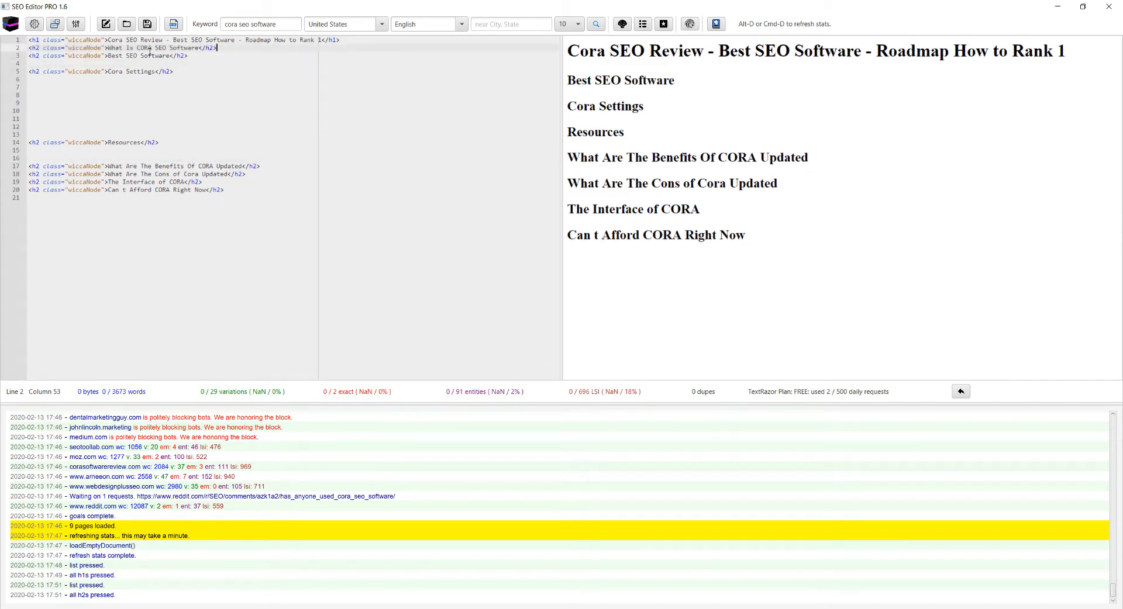
key("Return")
left_click(31, 48)
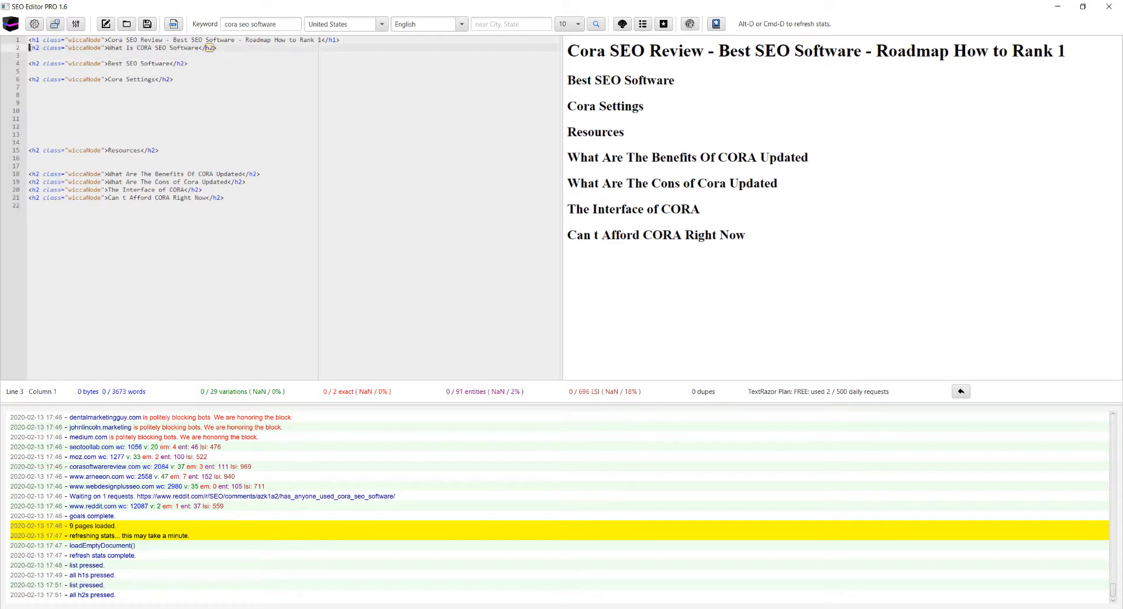
key("Return")
Step: Reword the "Best SEO Software" H2 as "Why it is the Best SEO Software?"
left_click(105, 75)
type("Why i")
type("t is the")
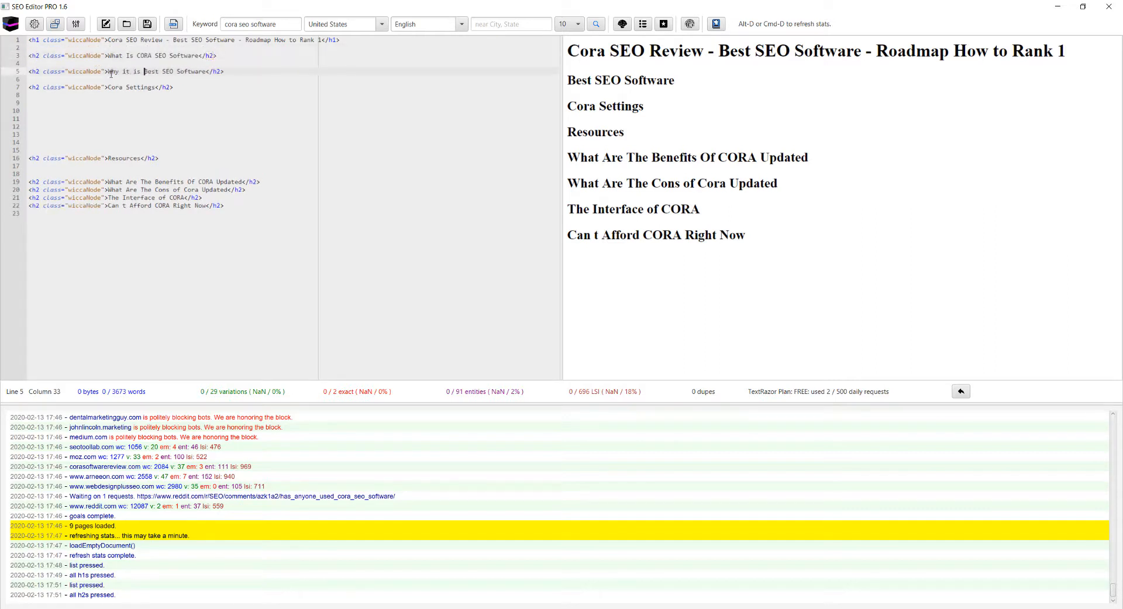
left_click(223, 74)
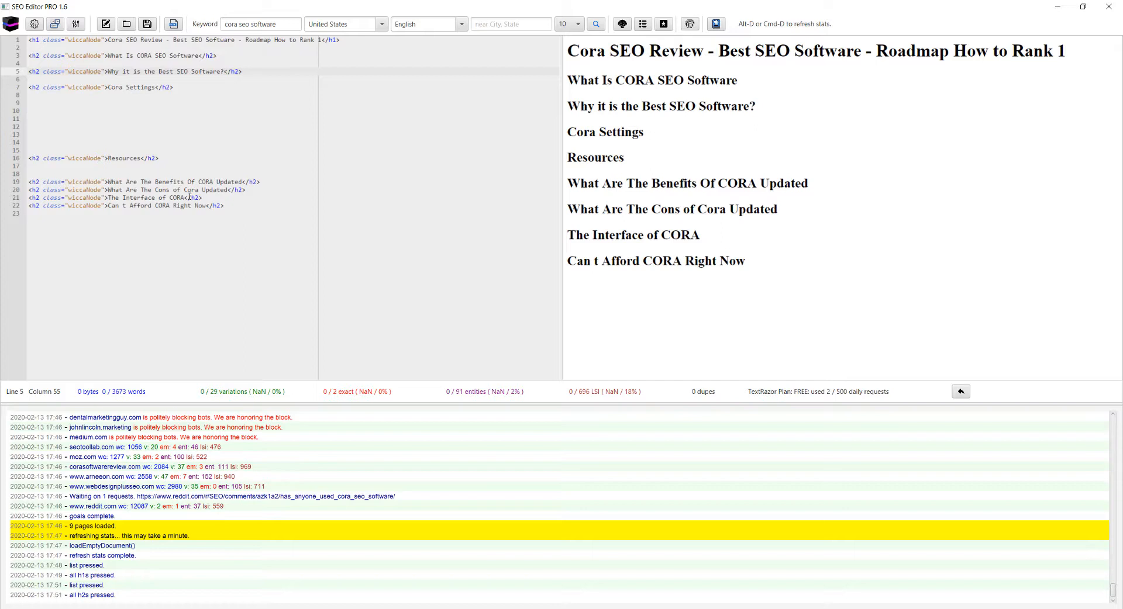
Step: Append "The Benefits Of CORA" to the "Why it is the Best SEO Software?" H2 and delete the separate benefits heading
double_click(222, 182)
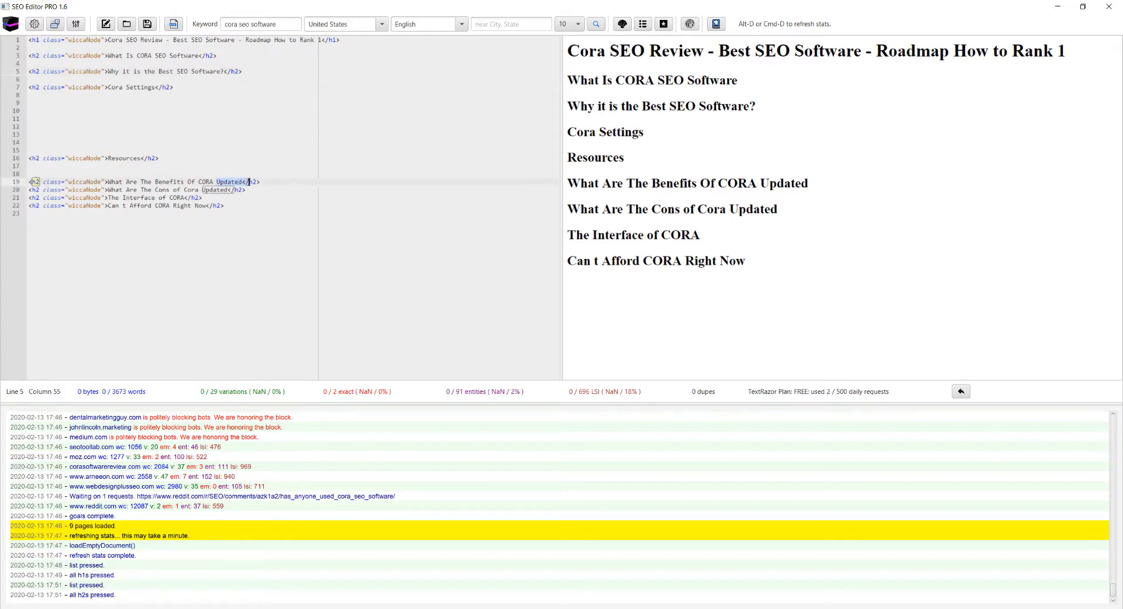
key("BackSpace")
key("BackSpace")
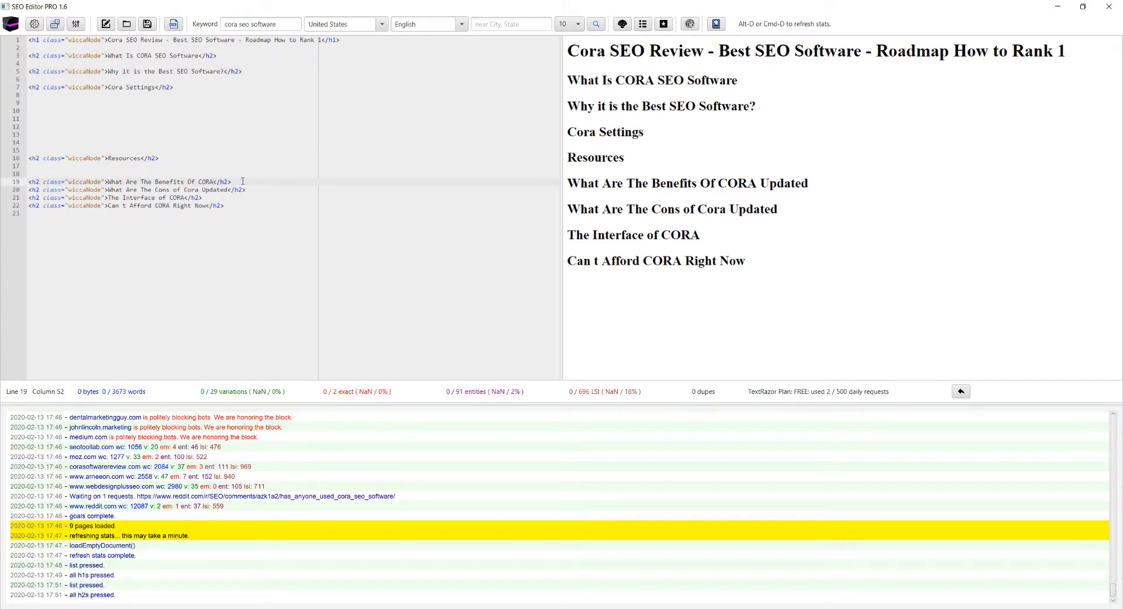
left_click_drag(141, 182, 215, 181)
key("ctrl+c")
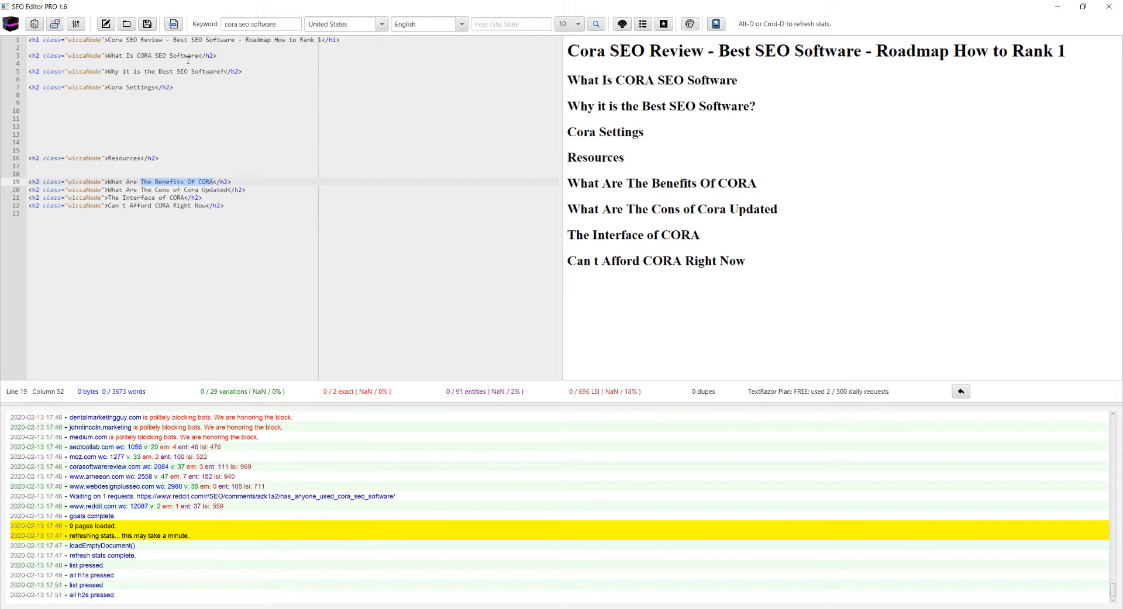
left_click(200, 57)
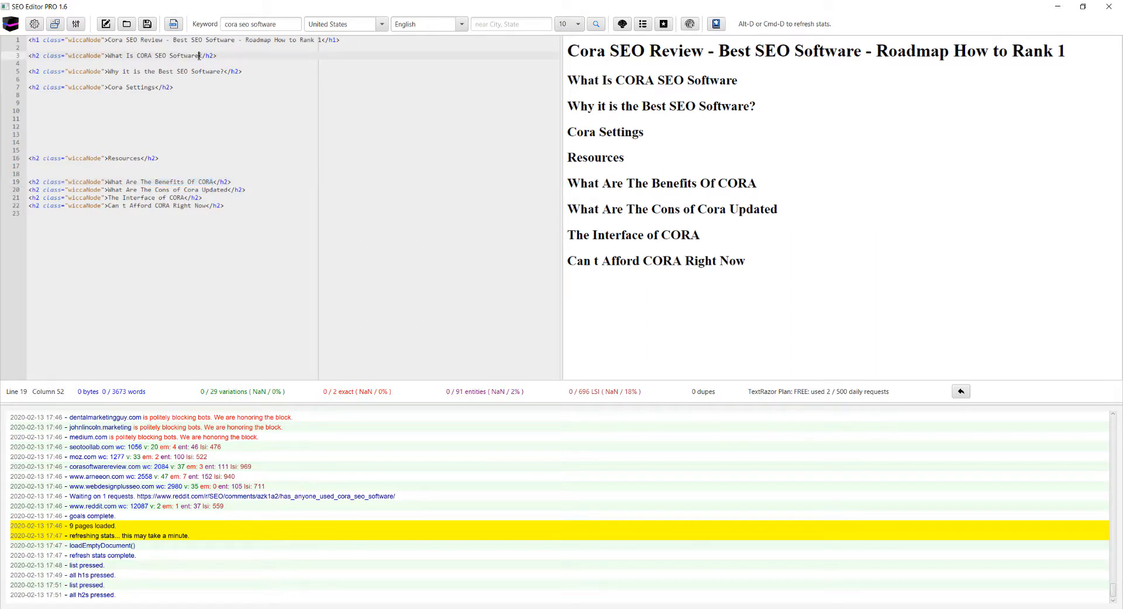
left_click(223, 72)
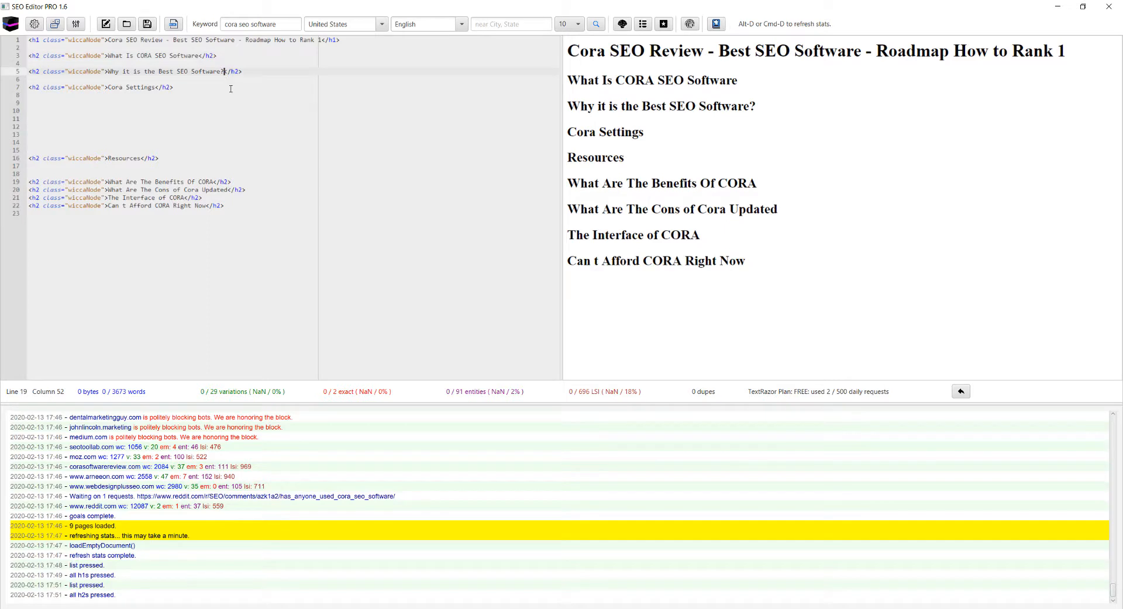
key("ctrl+v")
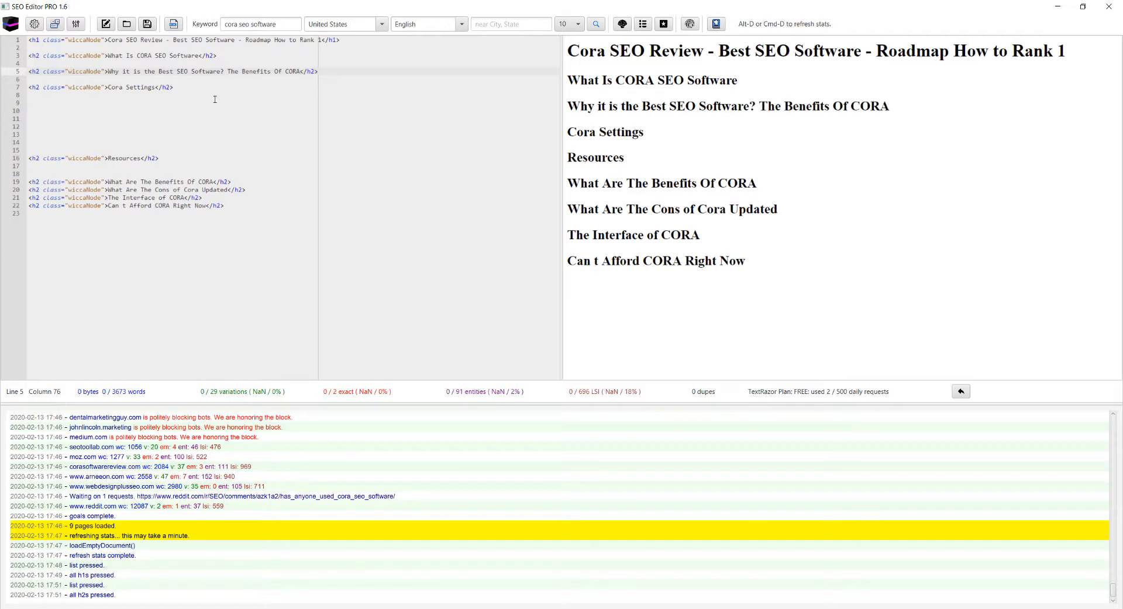
left_click_drag(231, 182, 29, 182)
key("Delete")
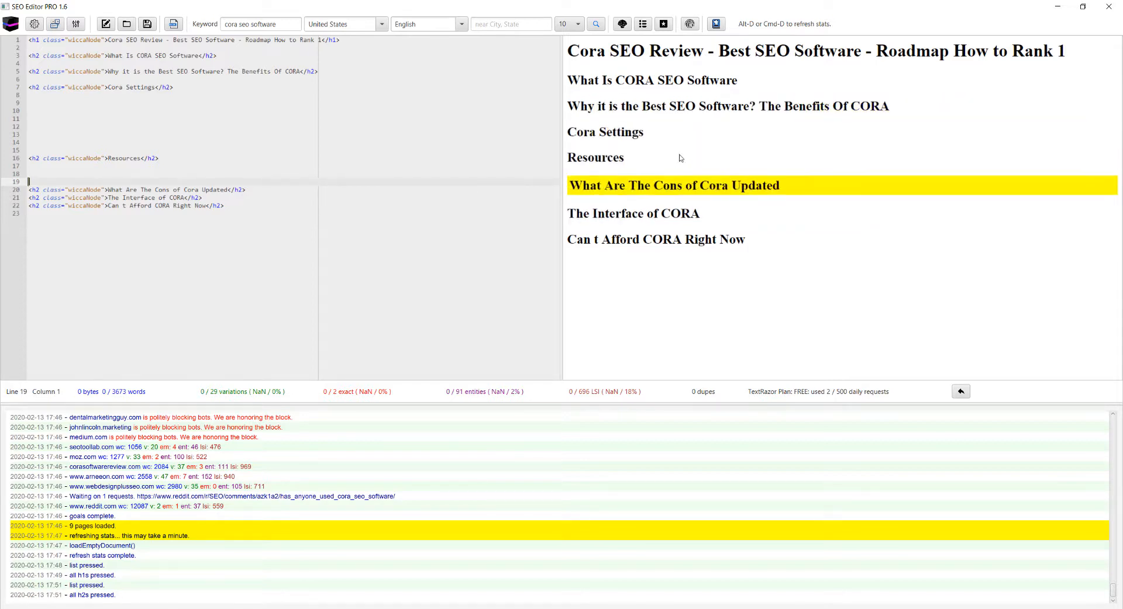
Step: Move the "What Are The Cons of Cora Updated" H2 to directly below the "Why it is the Best SEO Software?" heading
left_click(188, 120)
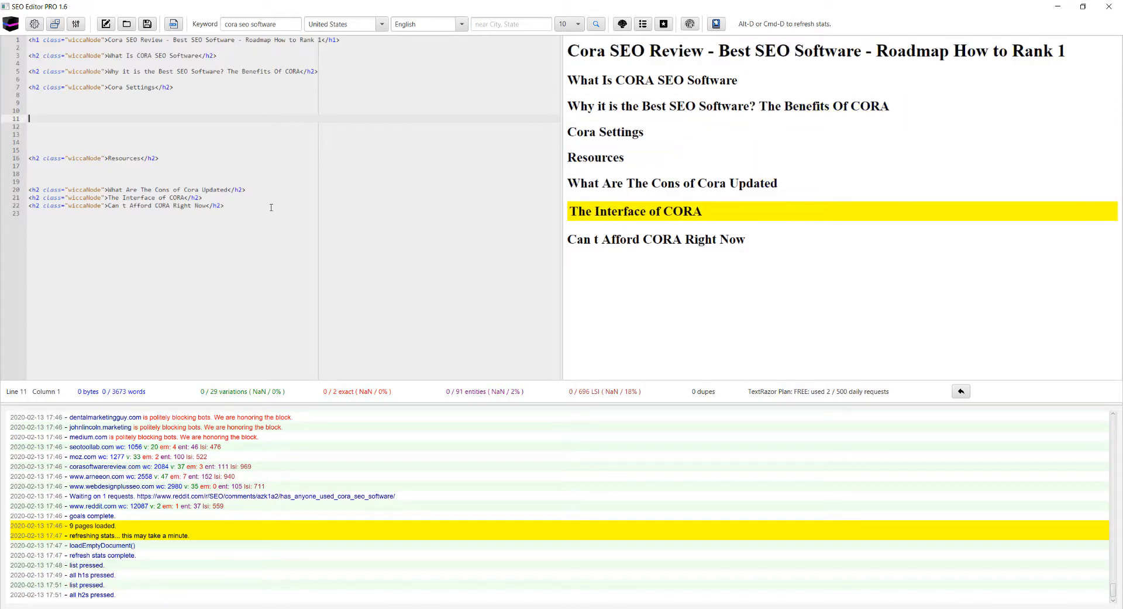
left_click_drag(264, 190, 227, 190)
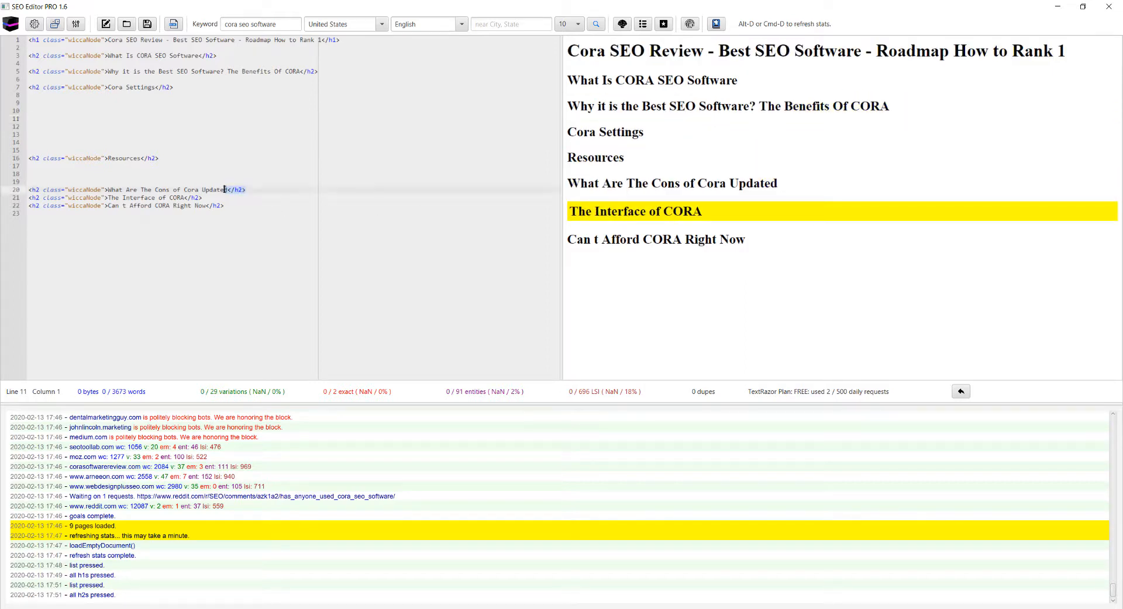
left_click(163, 190)
left_click(130, 197)
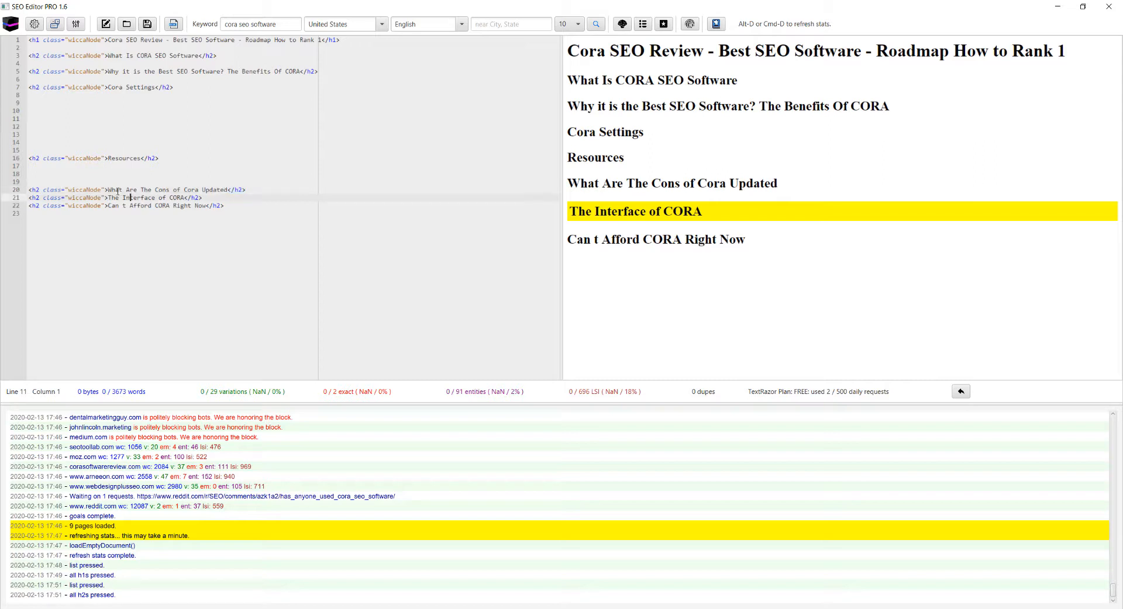
left_click_drag(248, 190, 33, 190)
left_click(243, 190)
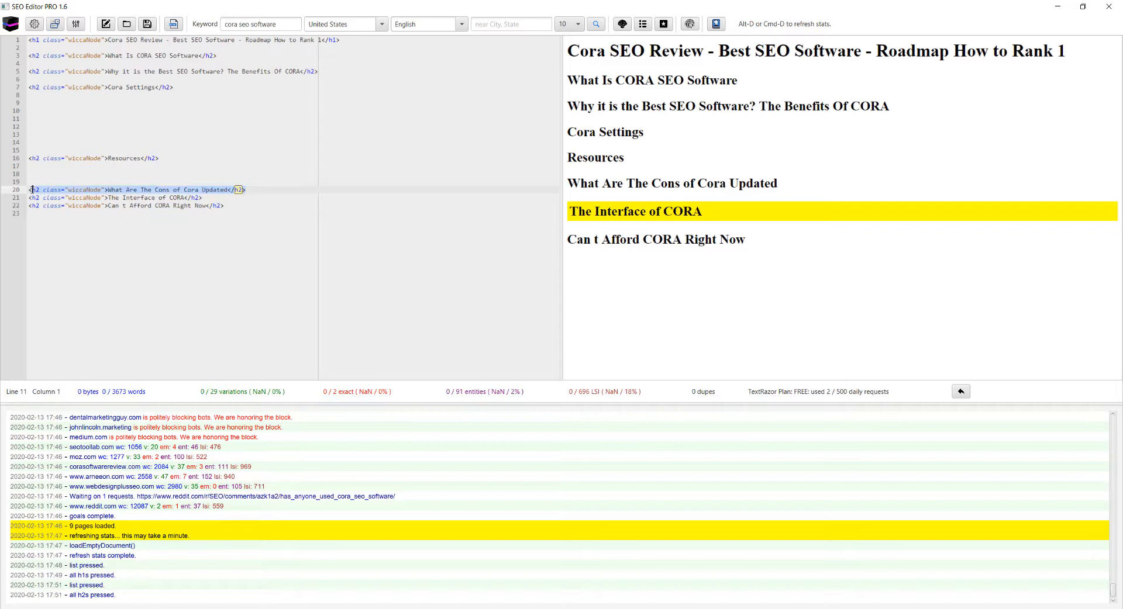
key("shift+Home")
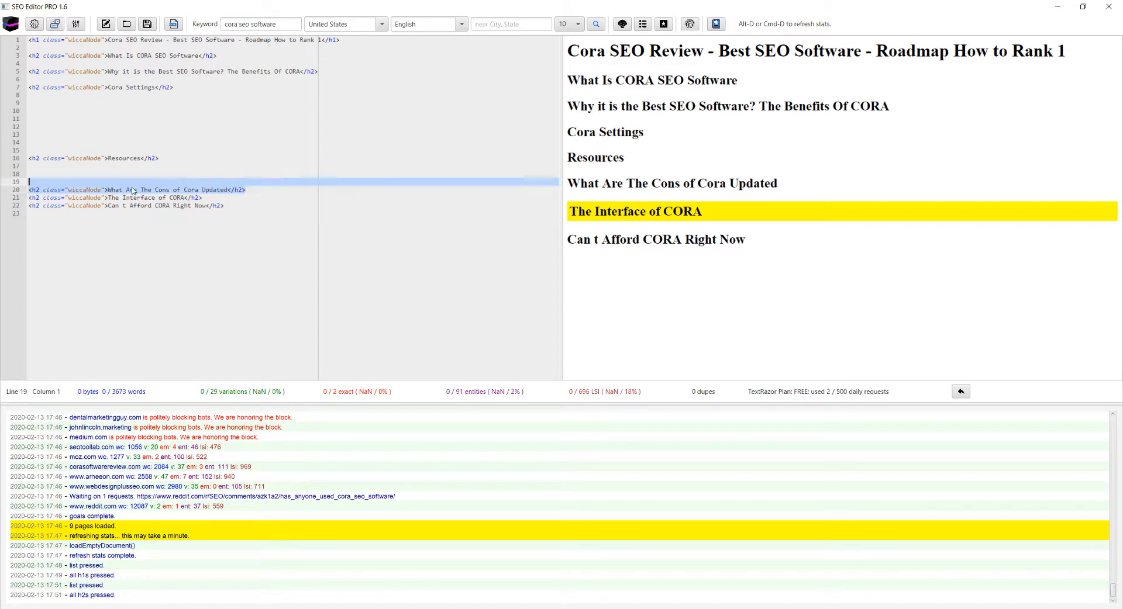
key("ctrl+x")
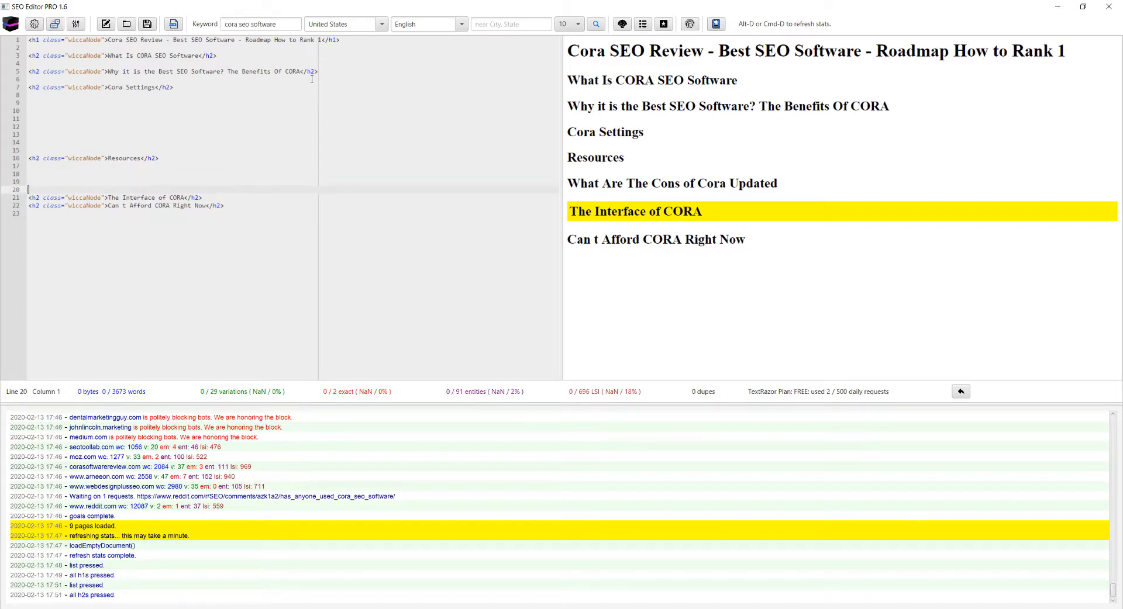
left_click(323, 71)
key("Return")
key("ctrl+v")
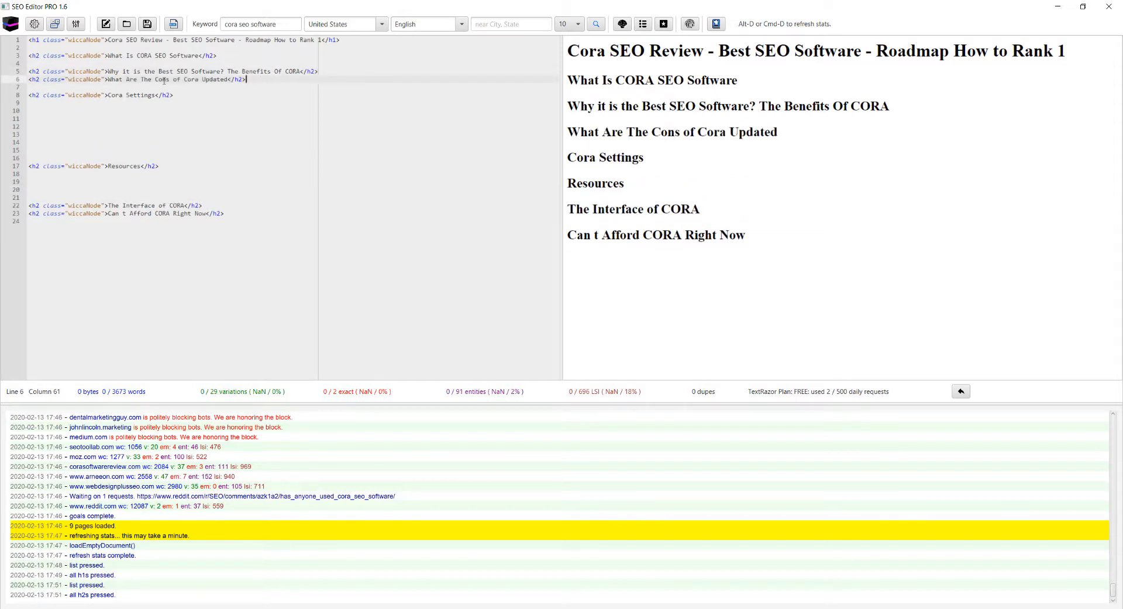
Step: Remove "Updated" from the cons heading and delete the "Can t Afford CORA Right Now" H2
left_click_drag(202, 79, 228, 80)
key("BackSpace")
key("BackSpace")
left_click_drag(237, 215, 21, 213)
key("BackSpace")
key("BackSpace")
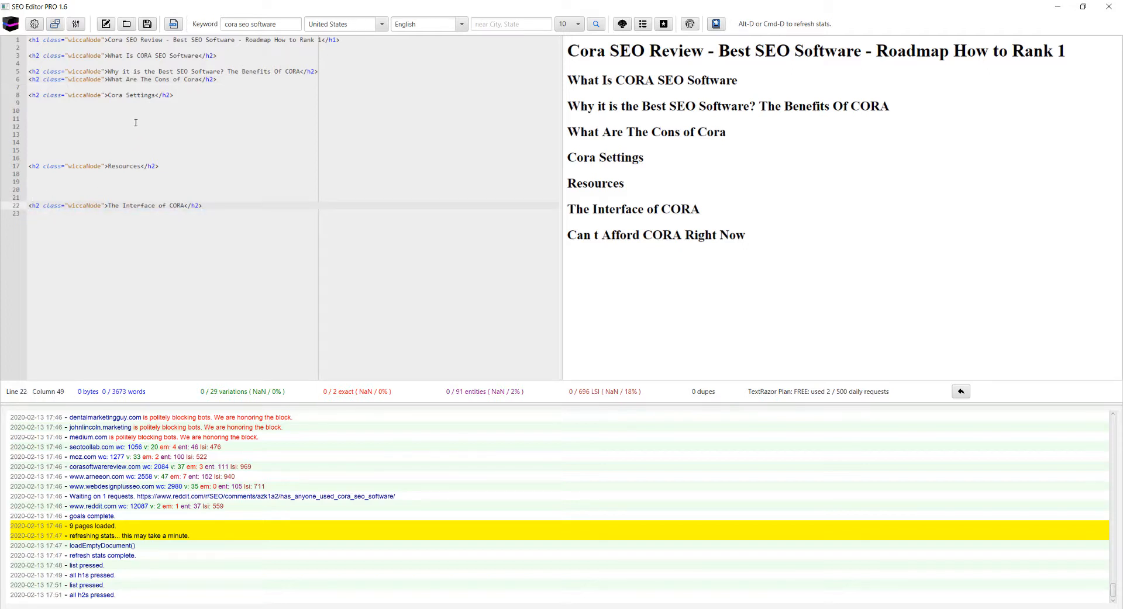
Step: Move the "The Interface of CORA" H2 up between "Cora Settings" and "Resources"
left_click(54, 132)
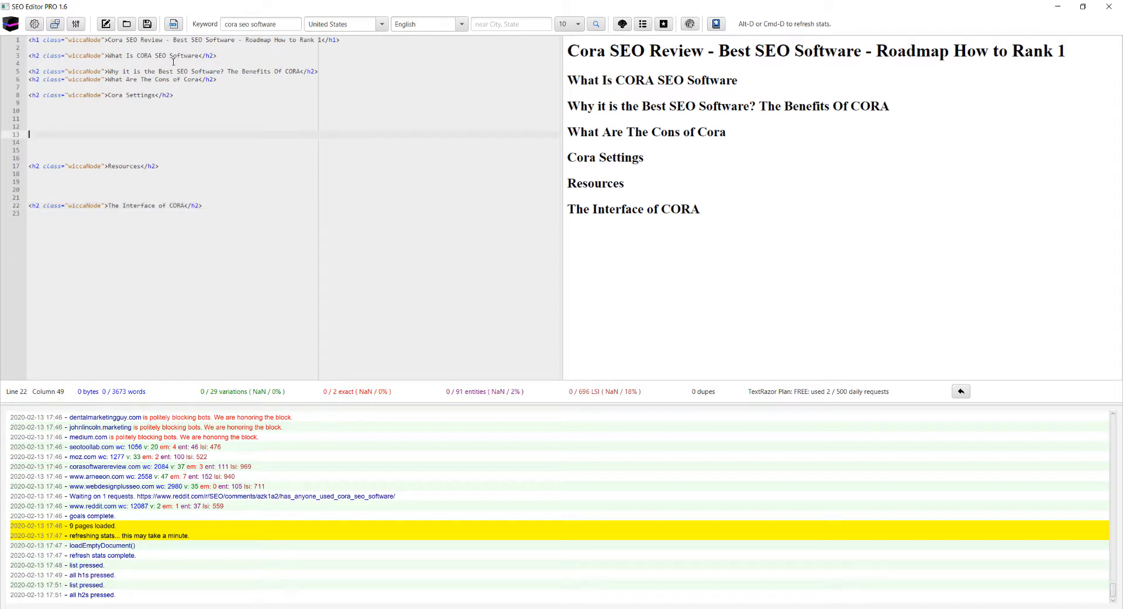
left_click_drag(214, 207, 28, 205)
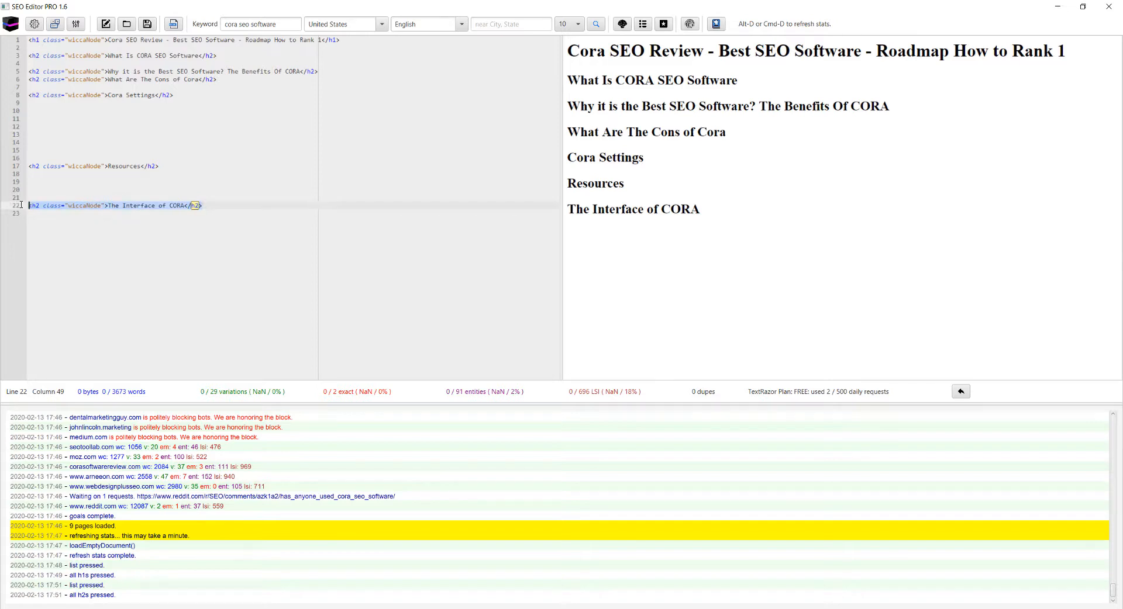
key("ctrl+x")
left_click(46, 119)
key("ctrl+v")
key("Down")
key("Down")
key("Down")
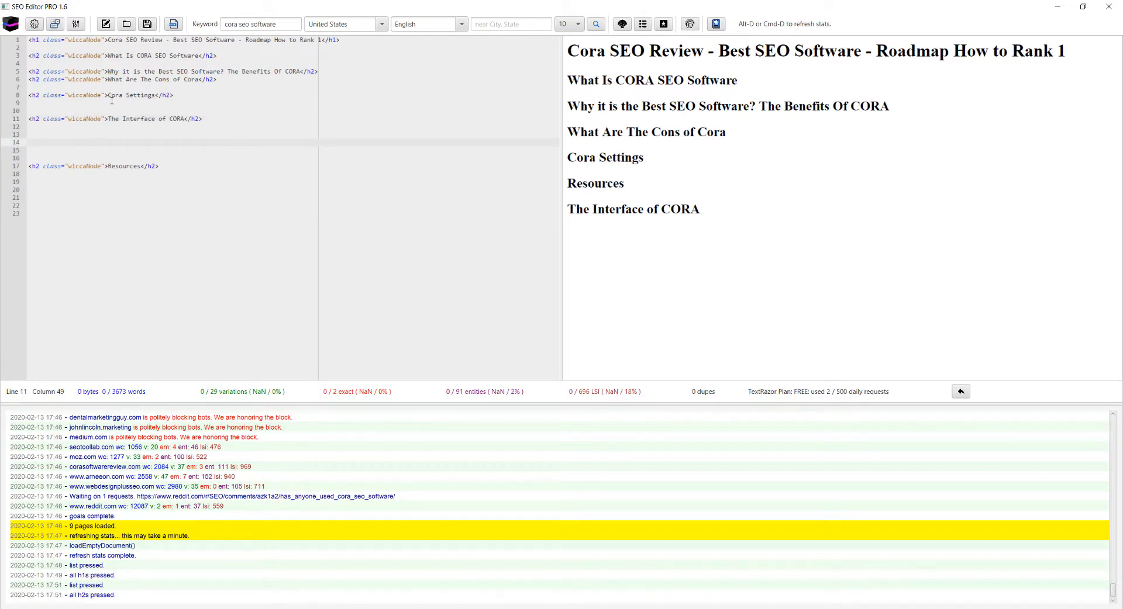
Step: Insert a blank line between the "The Benefits Of CORA" and "What Are The Cons of Cora" headings
left_click(327, 70)
key("Return")
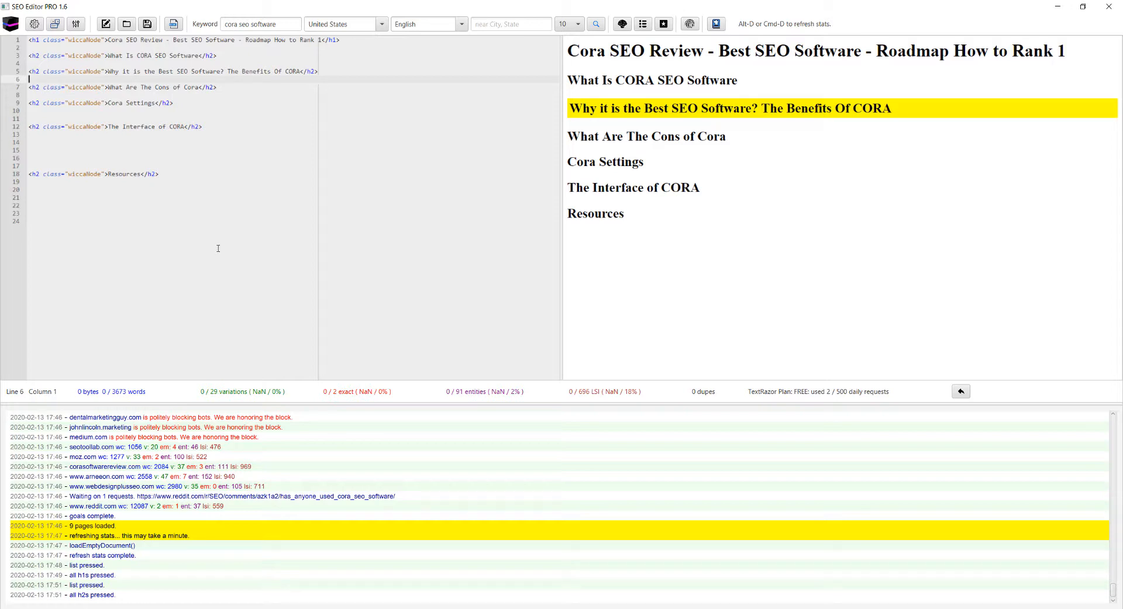
left_click(251, 165)
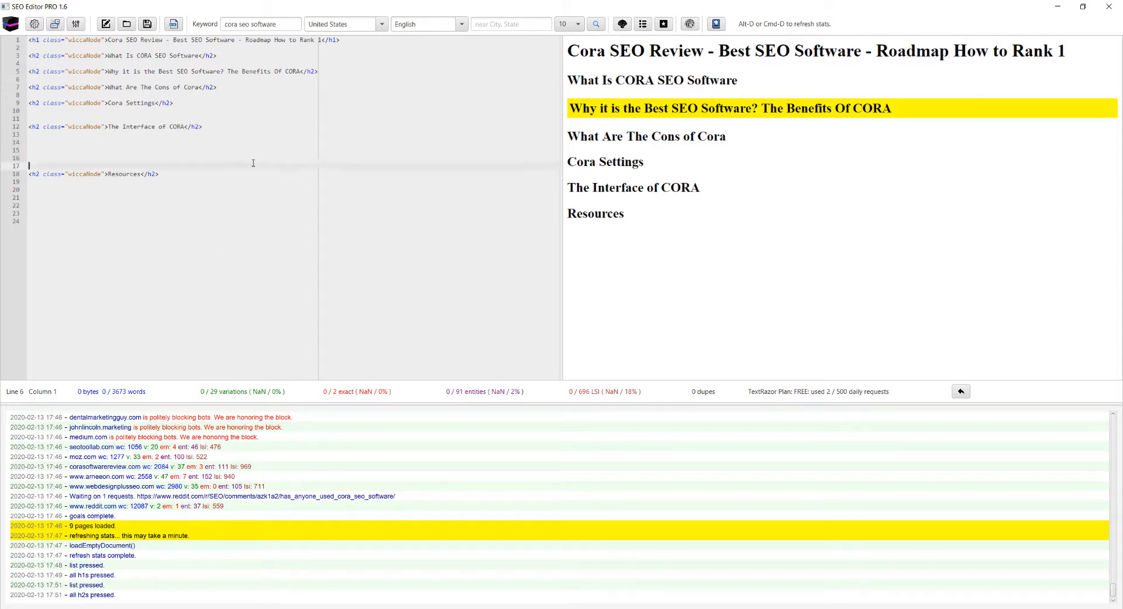
left_click(225, 175)
left_click(142, 151)
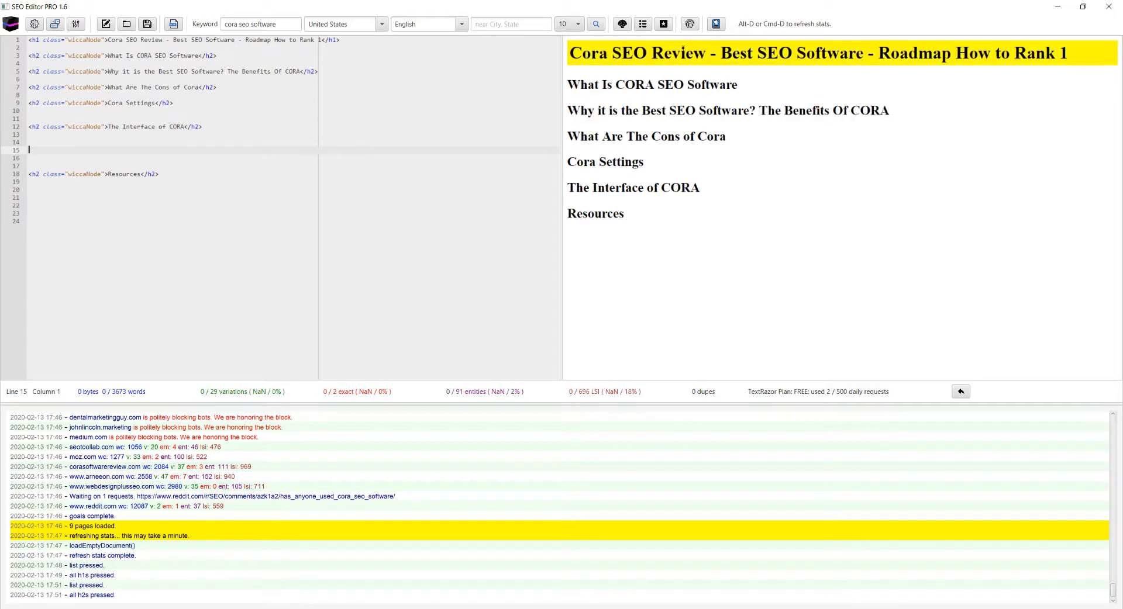
Step: Run the duplicate content check and compare the closing tags of the "What Are The Cons of Cora" and "Cora Settings" headings
left_click(689, 24)
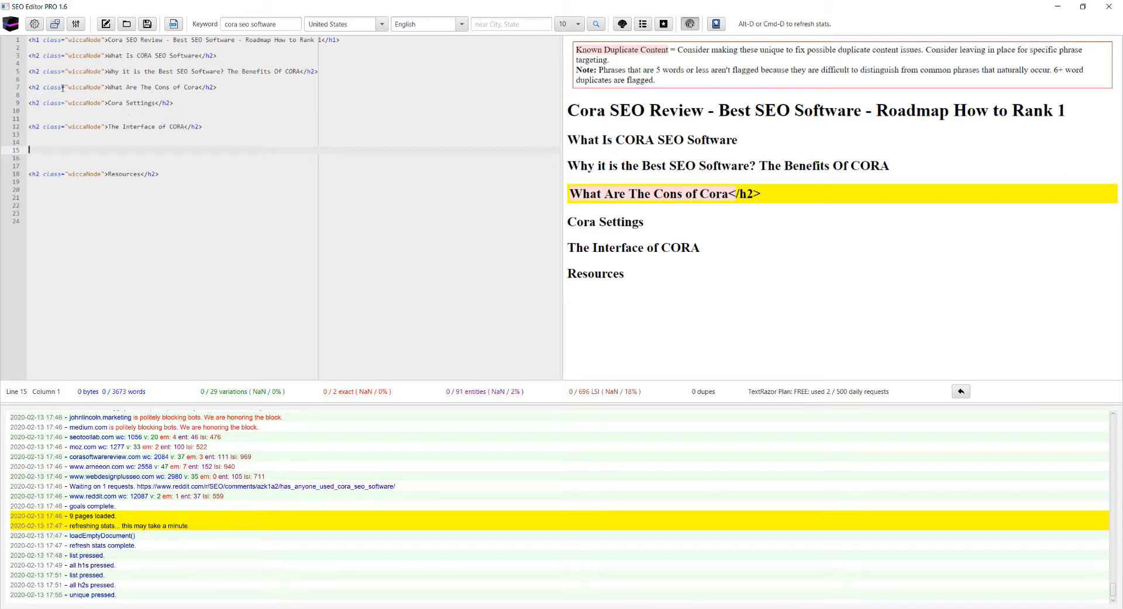
left_click_drag(200, 87, 217, 87)
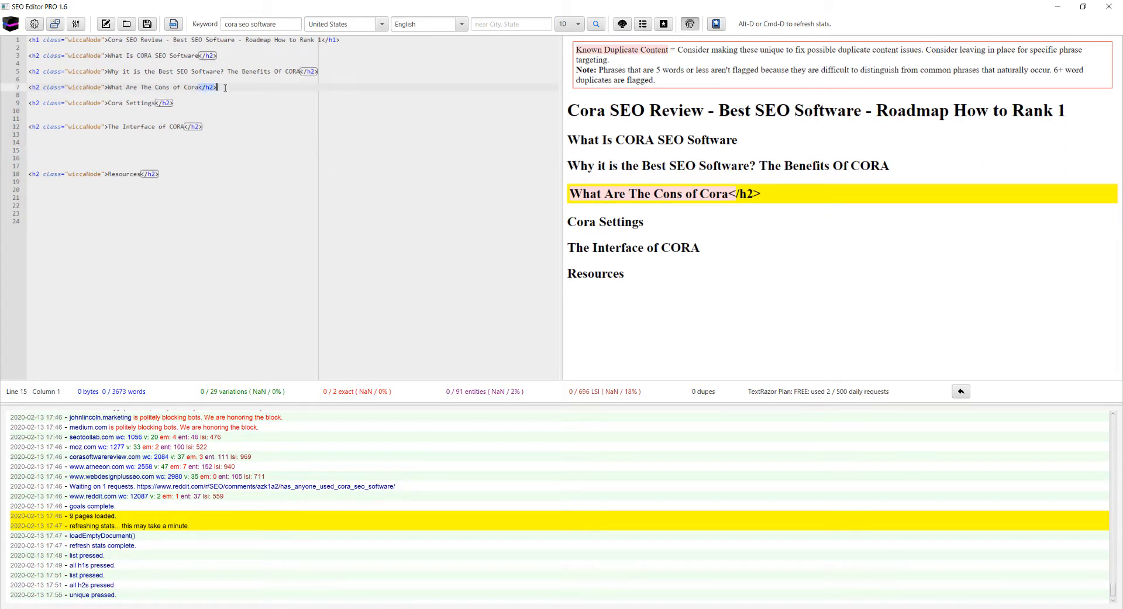
left_click(293, 111)
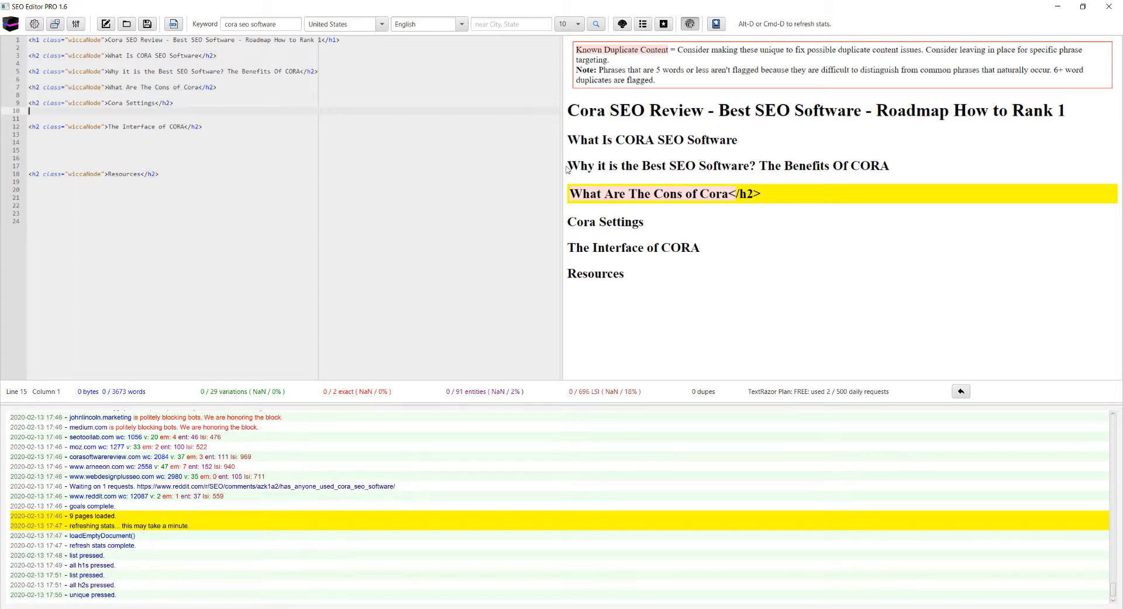
left_click(162, 103)
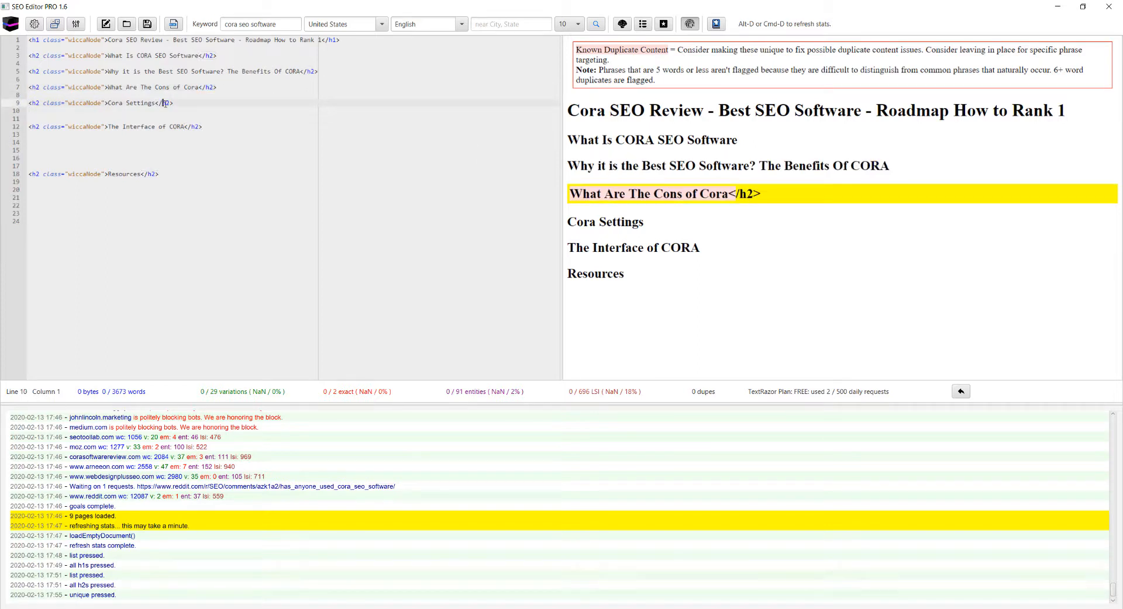
left_click_drag(198, 87, 217, 87)
left_click(164, 106)
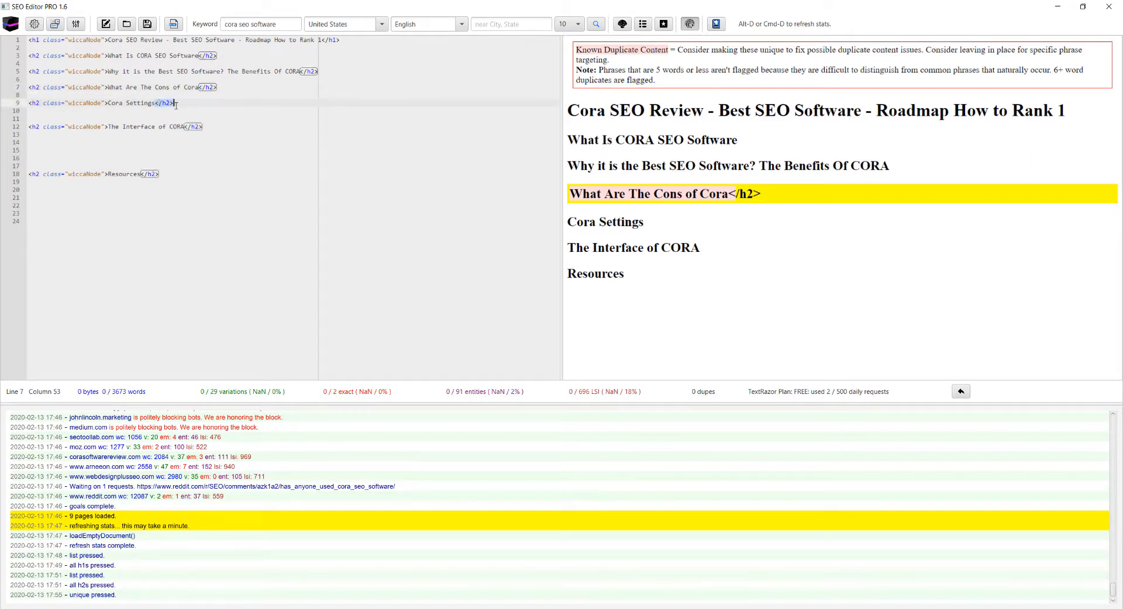
left_click(109, 119)
left_click(115, 144)
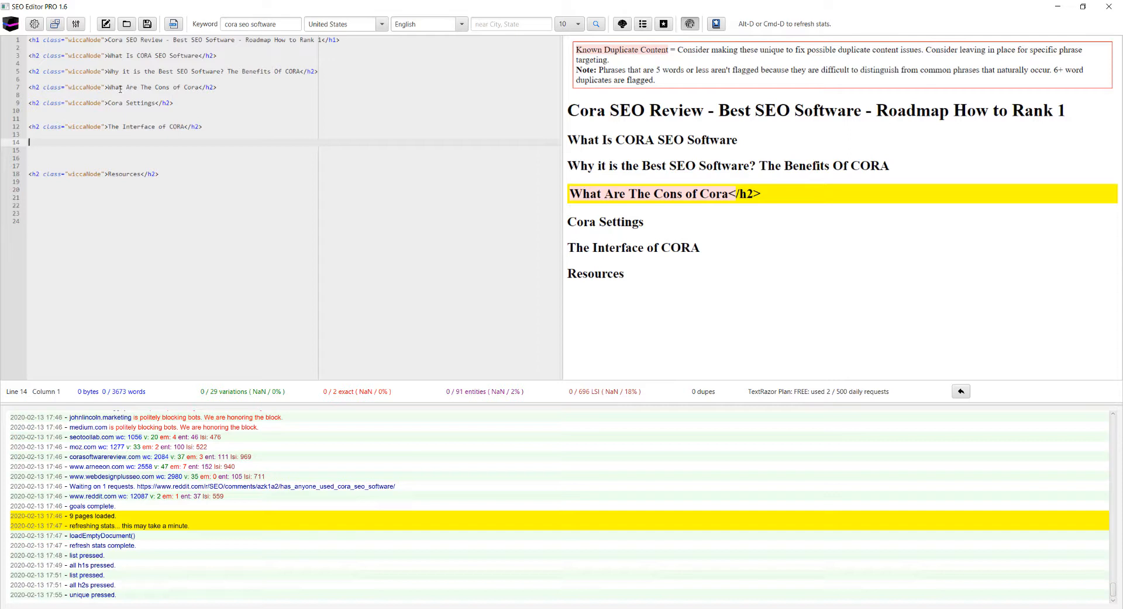
Step: Shorten the "What Are The Cons of Cora" heading to "Cons of Cora" and turn off the duplicate content check
left_click_drag(155, 90, 108, 85)
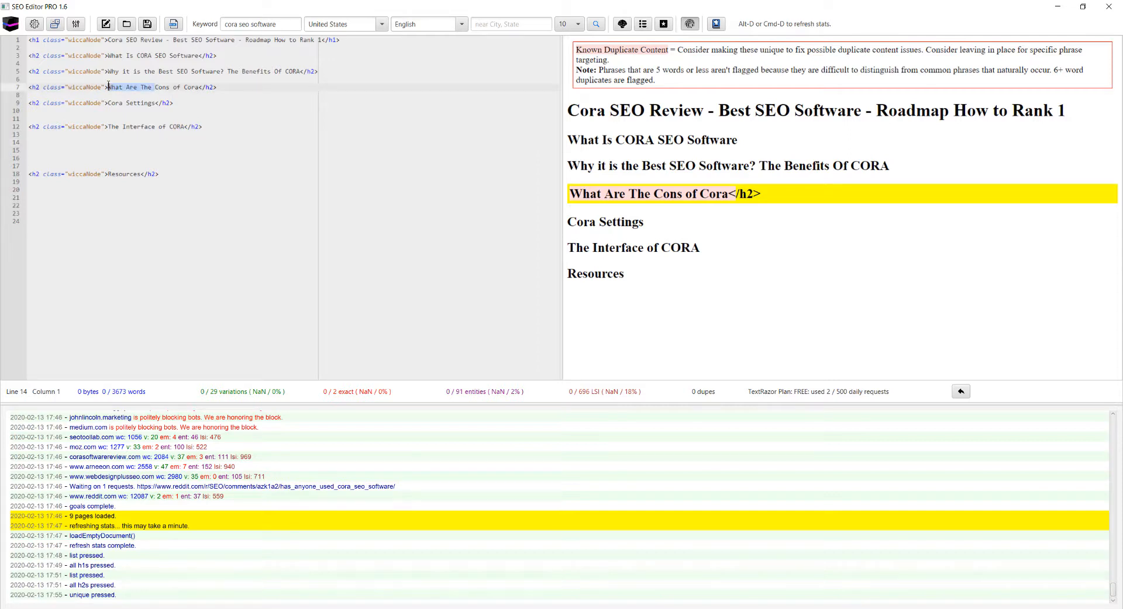
key("BackSpace")
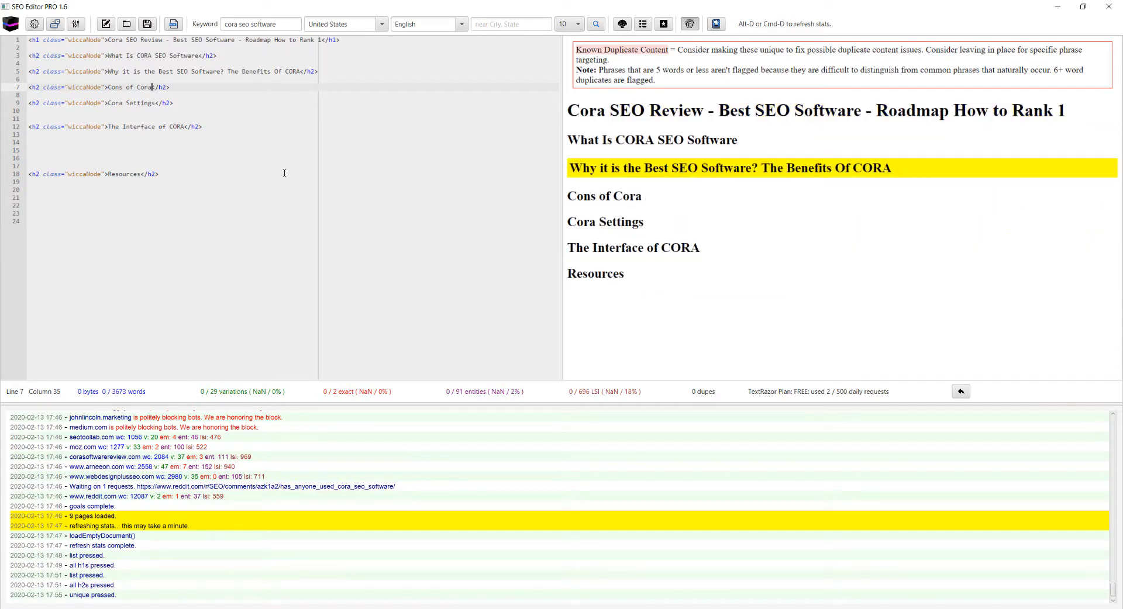
left_click(160, 205)
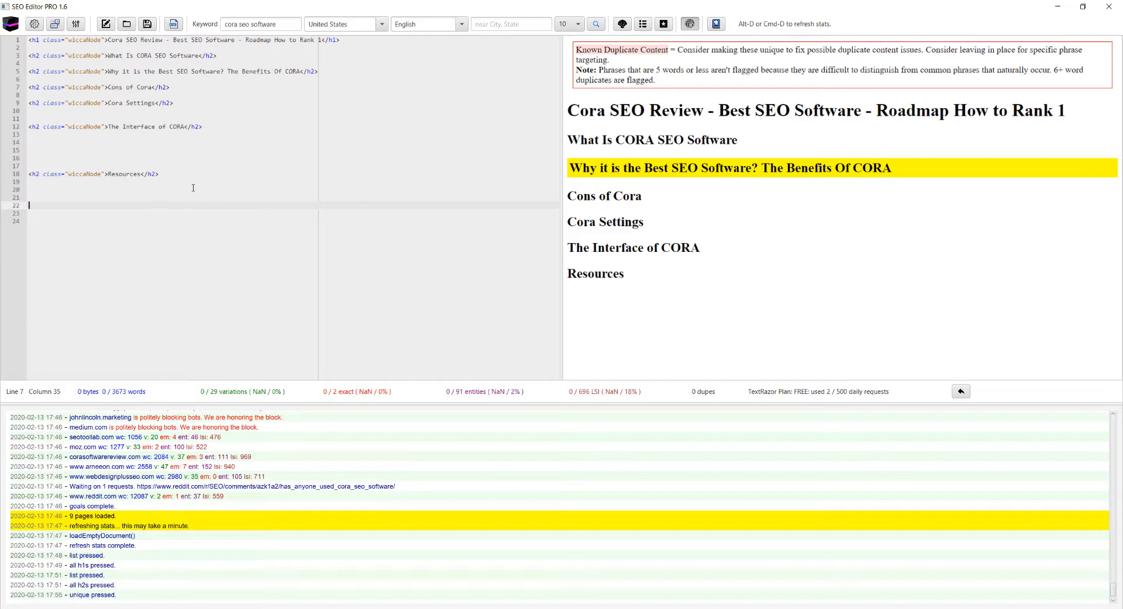
left_click(217, 273)
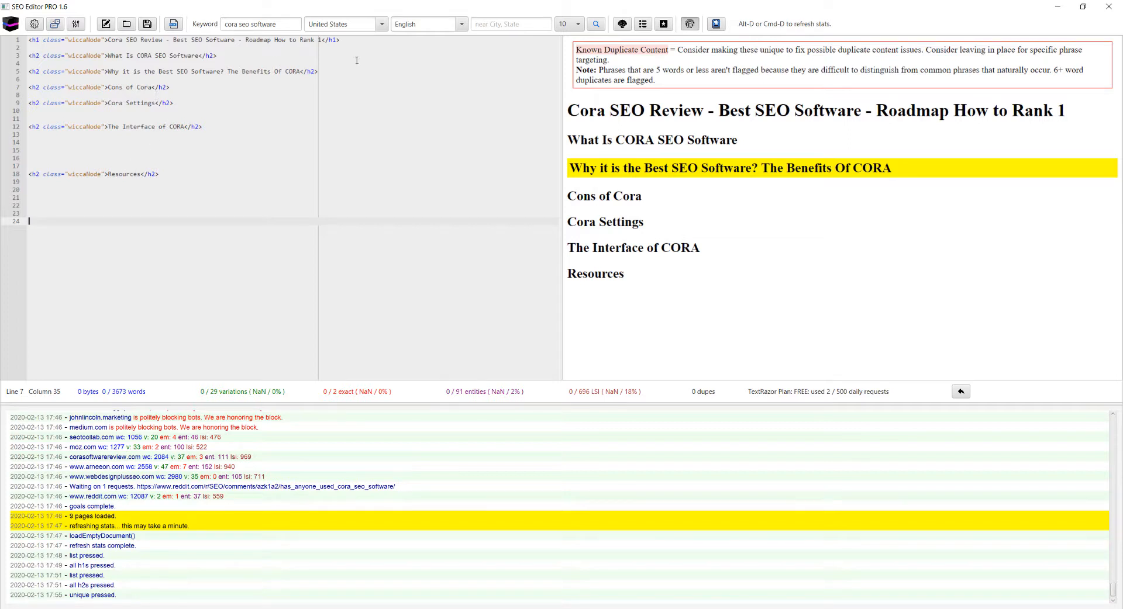
left_click(690, 24)
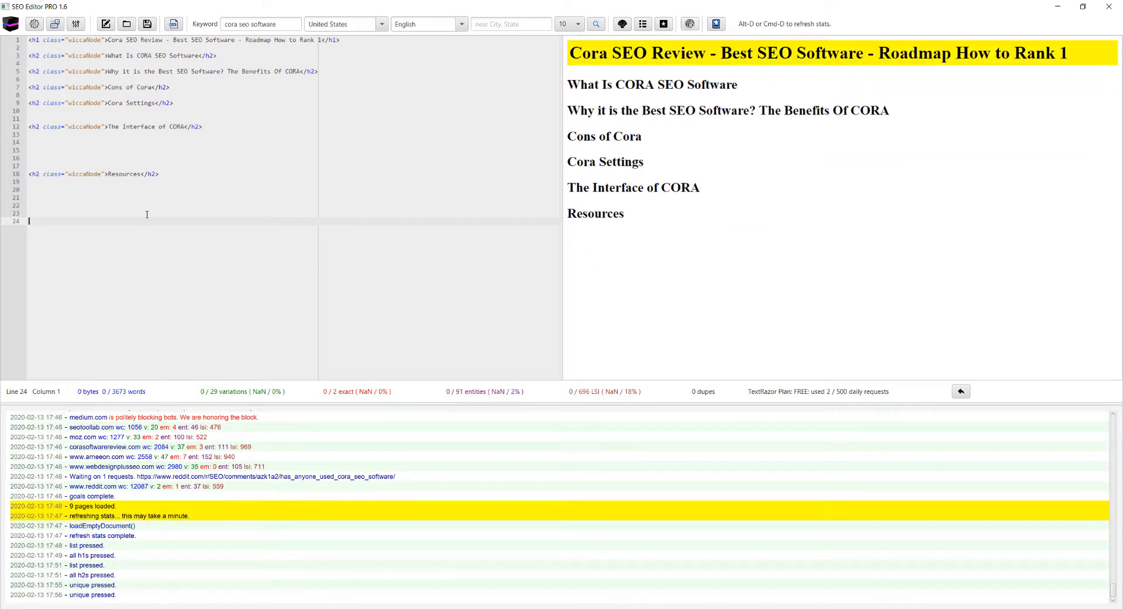
Step: Try inserting the HTML meta and schema template below the outline, and undo the insertion
left_click(623, 25)
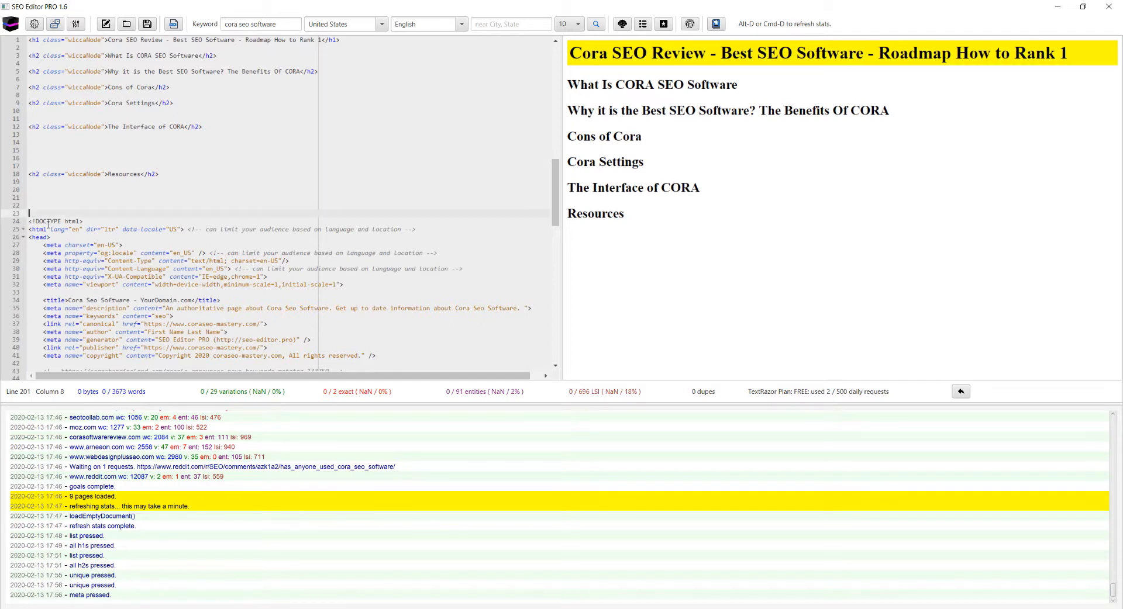
scroll(233, 321, "down", 9)
scroll(234, 321, "down", 20)
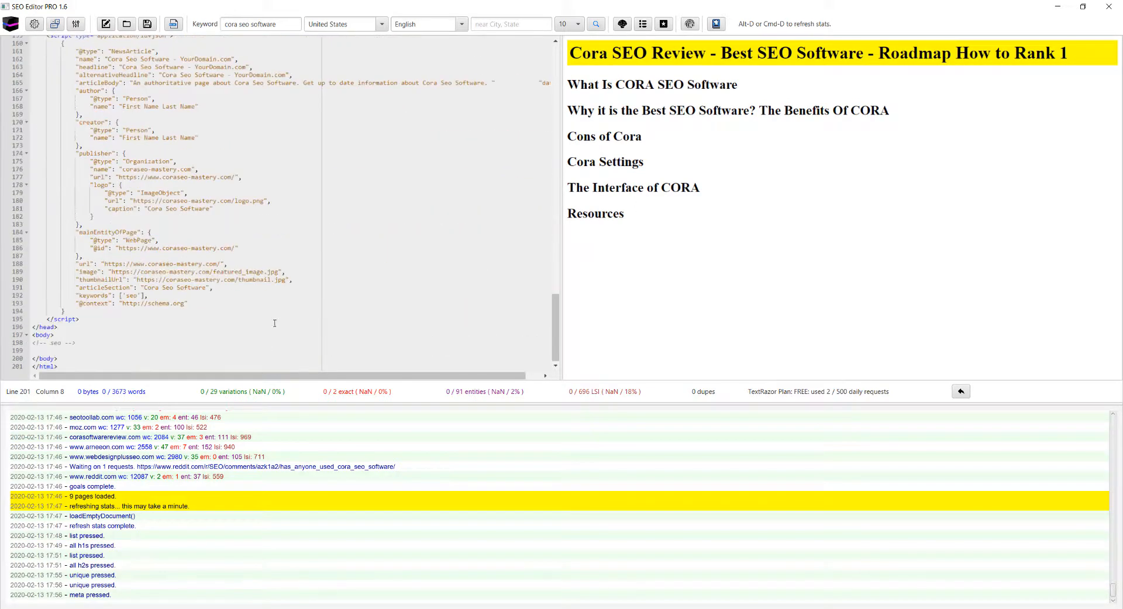
key("ctrl+a")
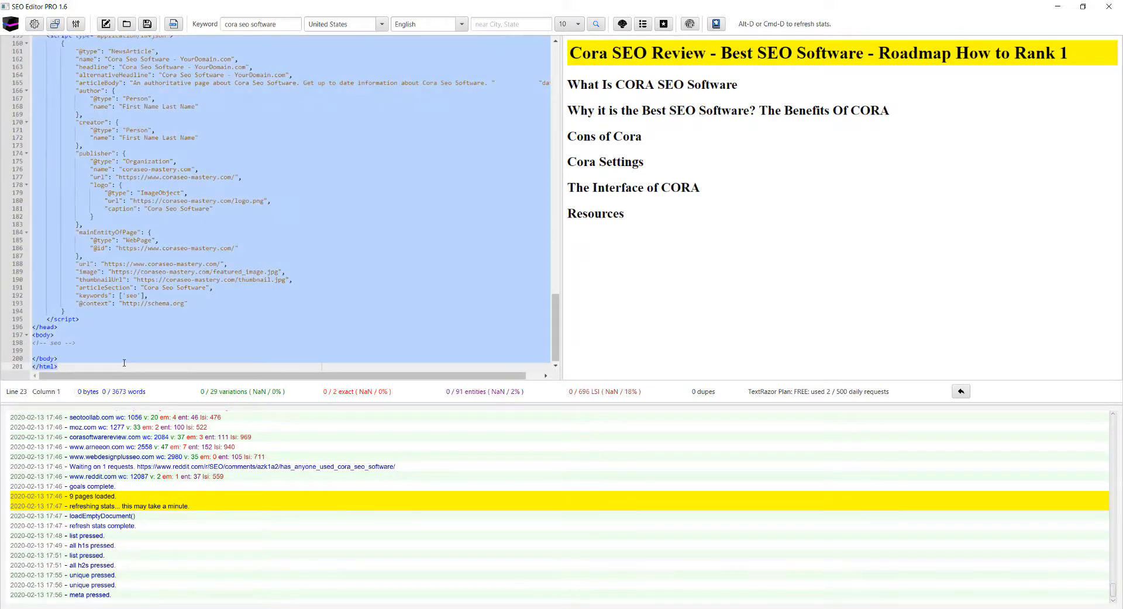
key("ctrl+z")
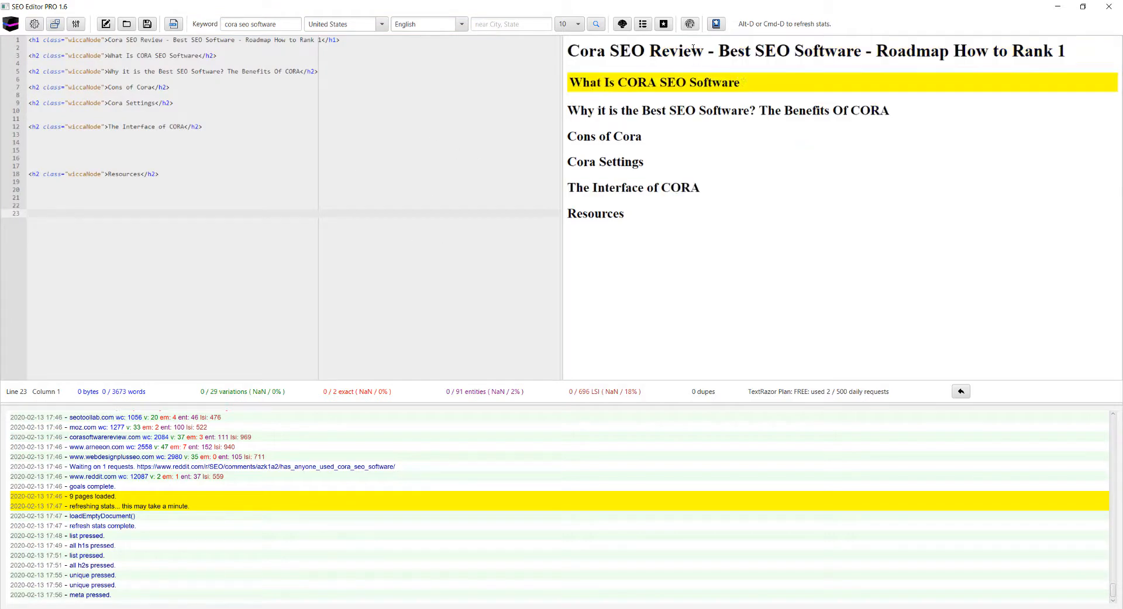
Step: Insert the People Also Ask content list below the "Resources" heading
left_click(643, 23)
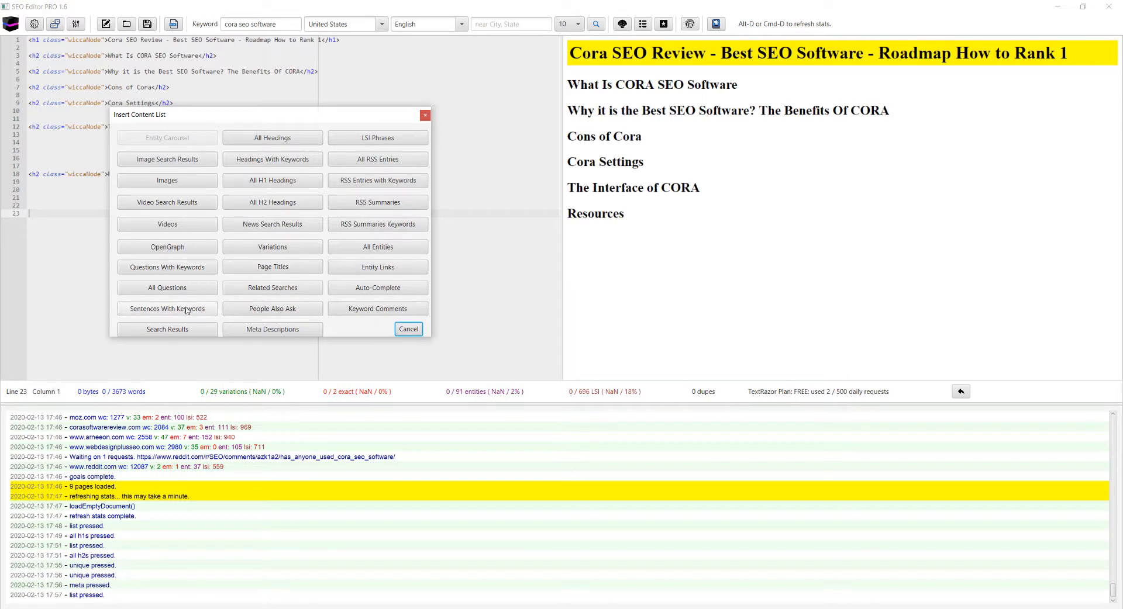
left_click(273, 309)
scroll(644, 203, "up", 3)
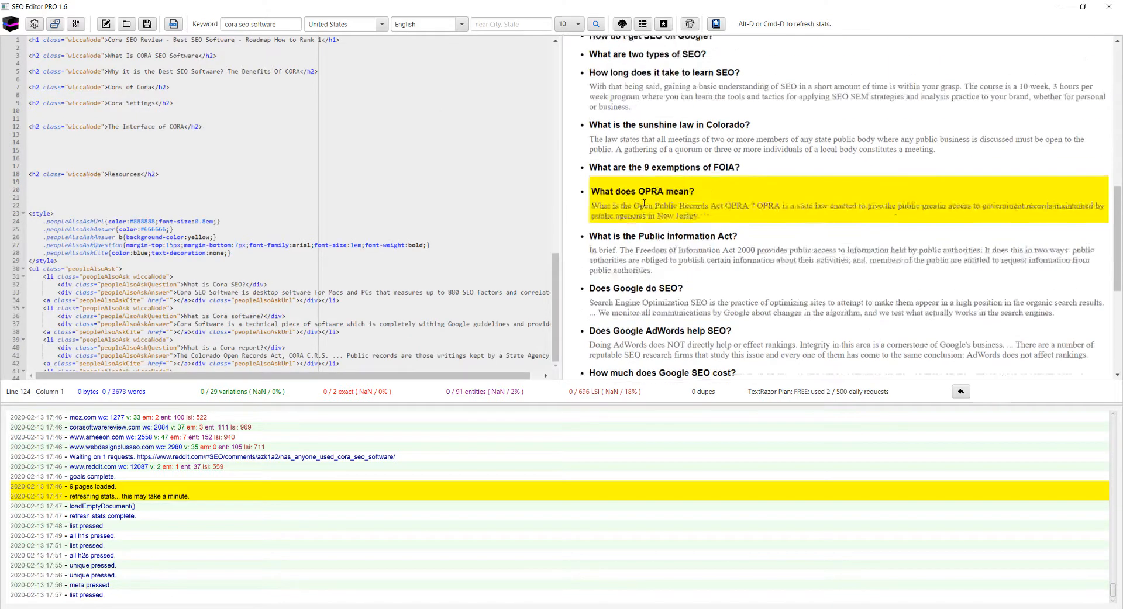
scroll(644, 203, "up", 10)
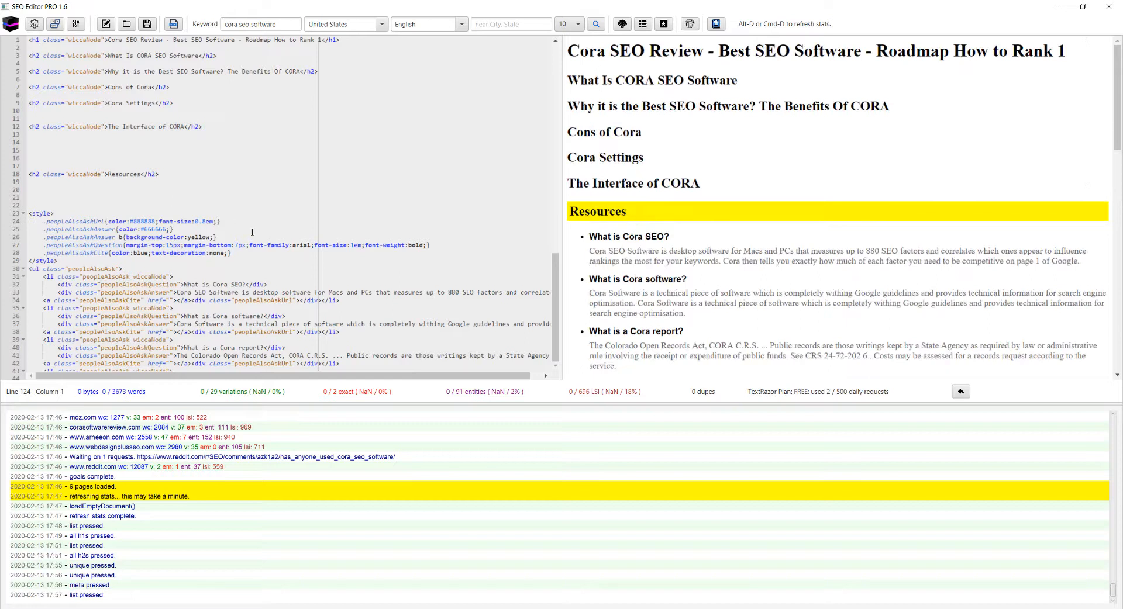
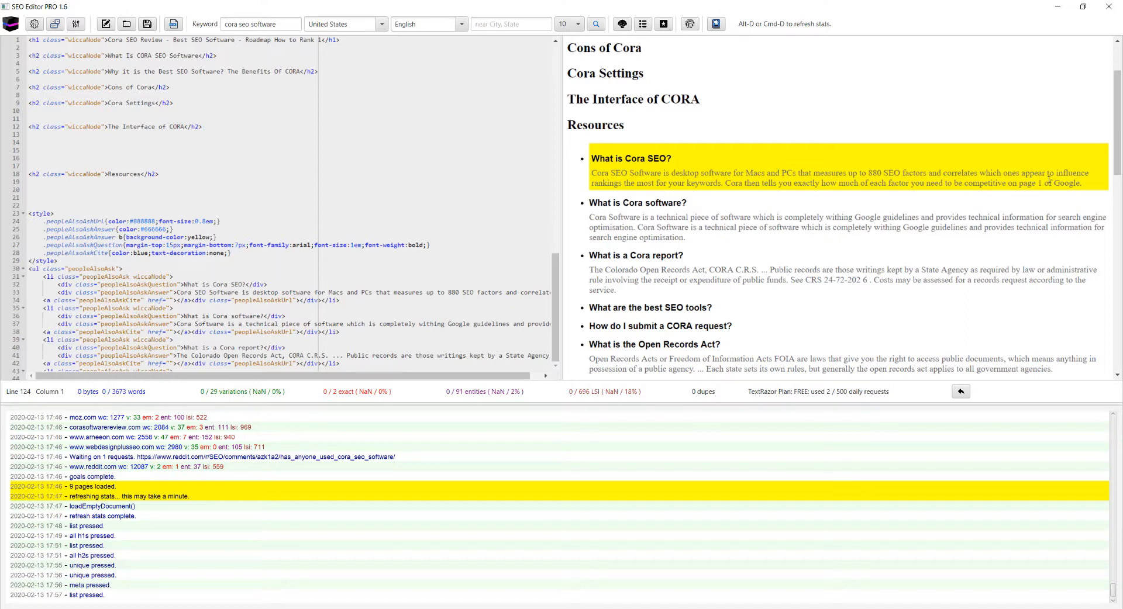
Step: Try to copy the "What is Cora SEO?" answer from the preview to the line below the H1
left_click_drag(596, 174, 1085, 186)
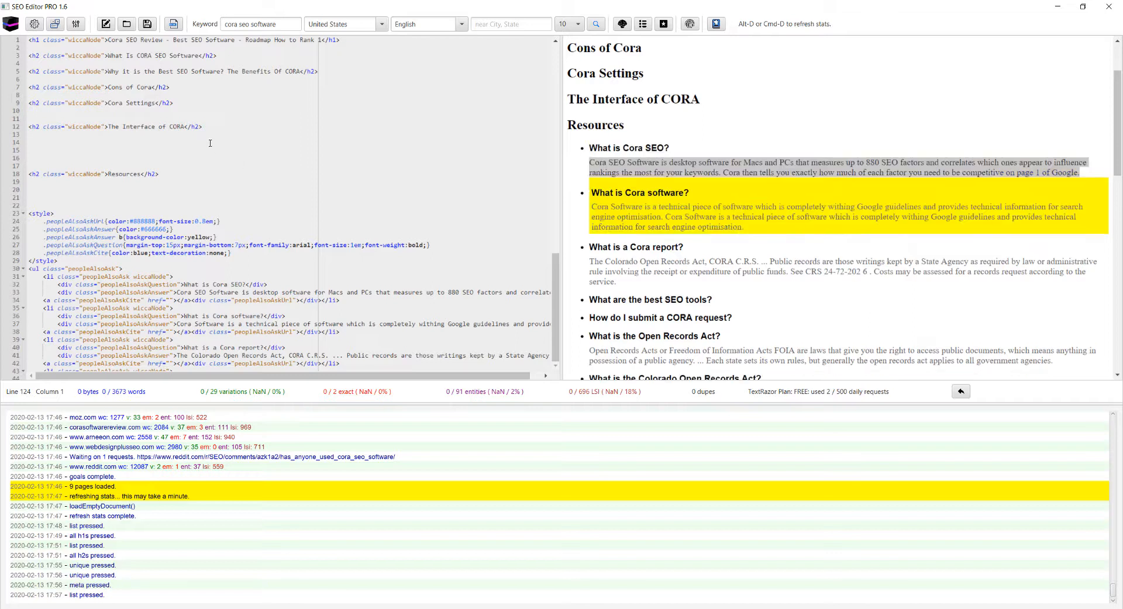
left_click(57, 47)
type("</h2>")
key("ctrl+z")
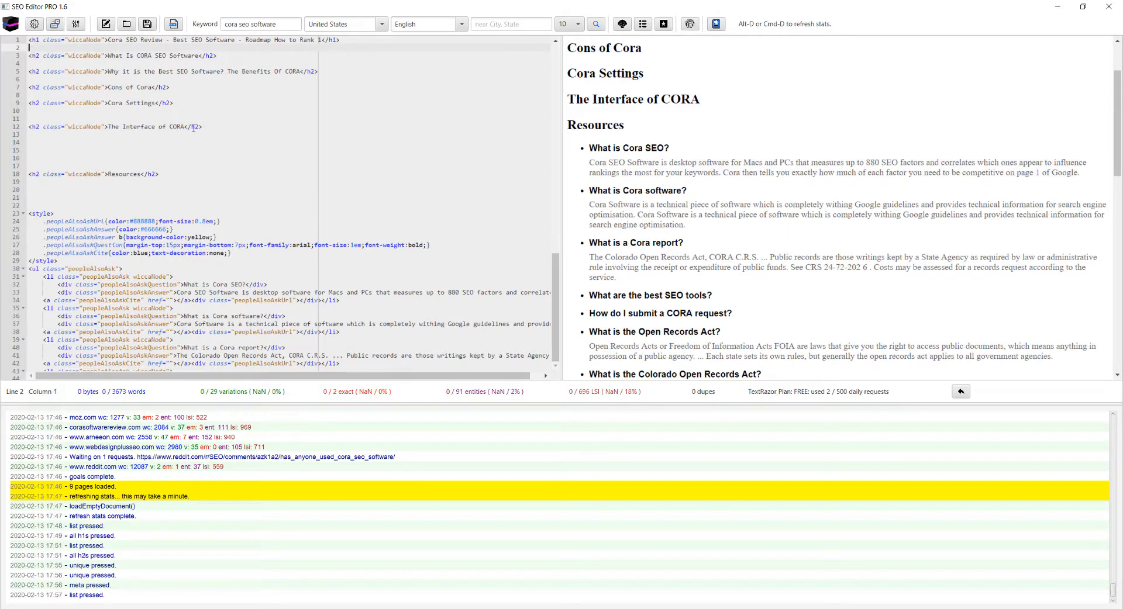
Step: Add an empty paragraph element on the line between the H1 and the "What Is CORA SEO Software" heading
type("<")
type("p>")
type("</h2>")
key("BackSpace")
key("BackSpace")
key("BackSpace")
key("BackSpace")
key("BackSpace")
right_click(677, 152)
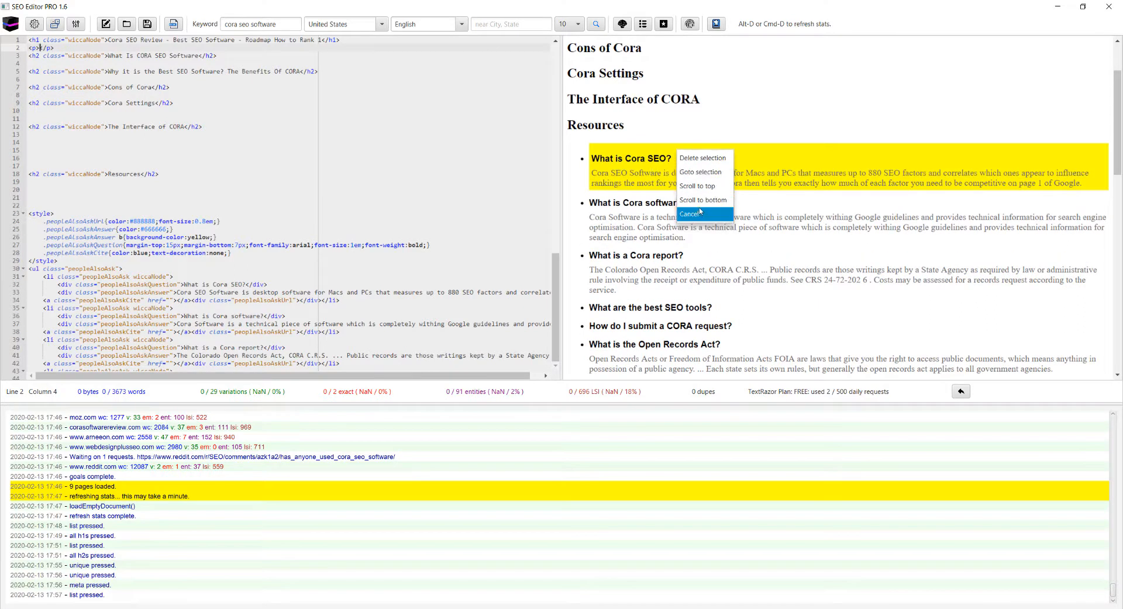
left_click(709, 159)
right_click(638, 134)
left_click(432, 157)
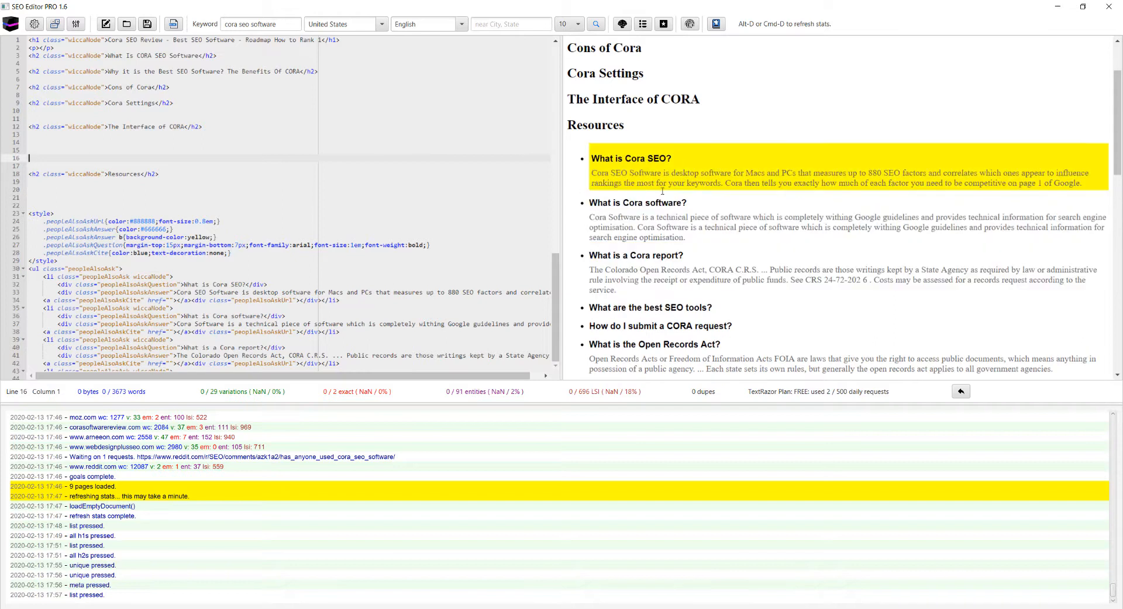
Step: Try to move the "What is Cora SEO?" answer text from the list code to the new paragraph, and undo the edits
scroll(228, 255, "down", 2)
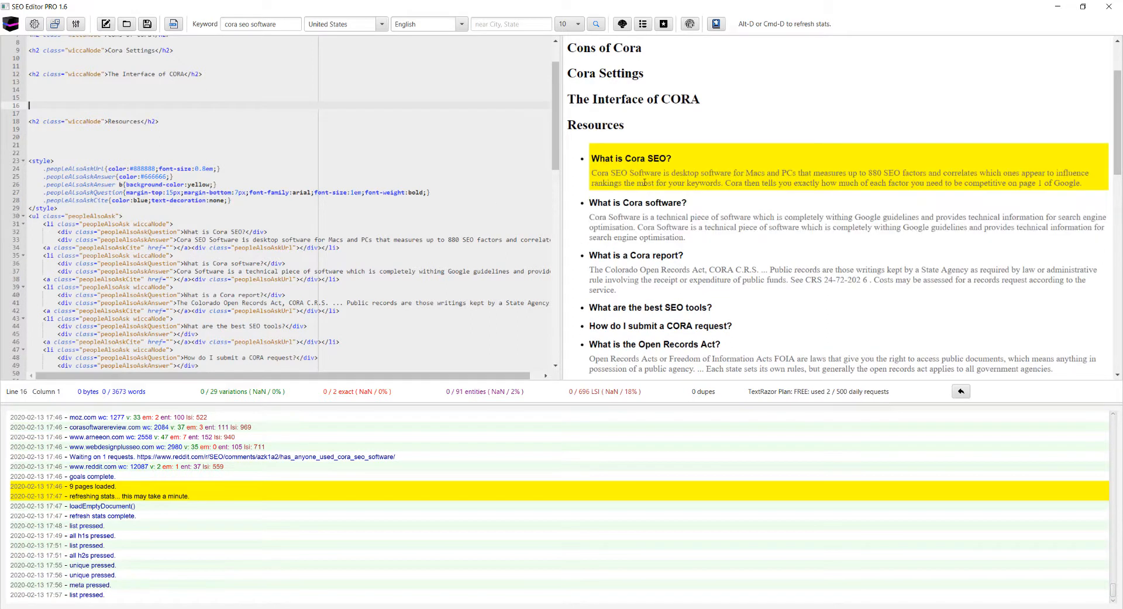
left_click(177, 240)
left_click_drag(215, 376, 538, 380)
left_click(359, 240, "shift")
key("shift+Right")
key("BackSpace")
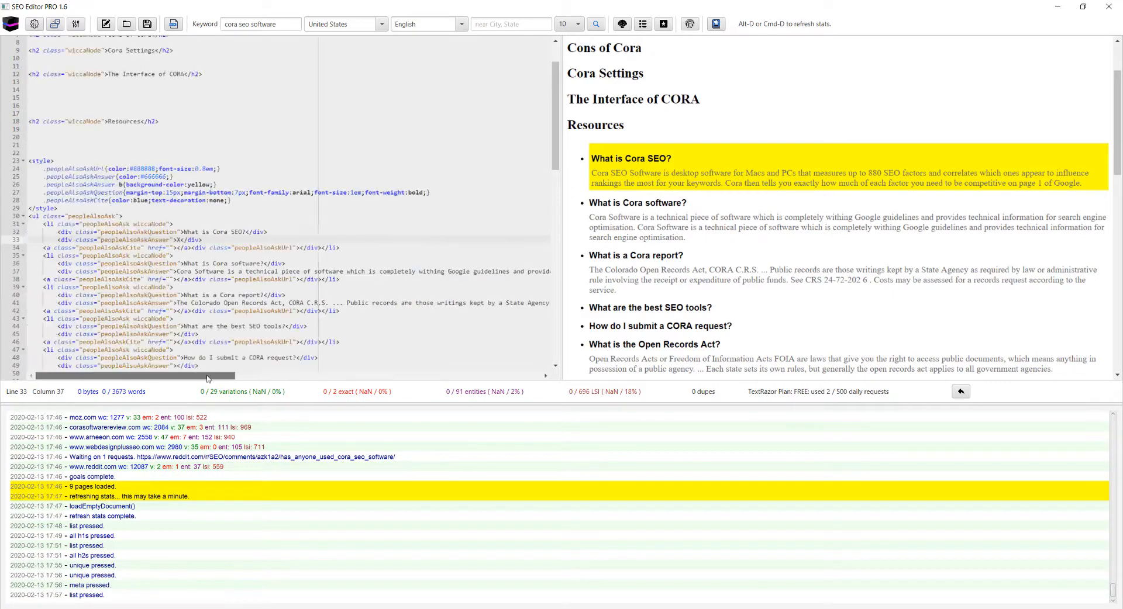
scroll(137, 142, "up", 1)
scroll(140, 129, "up", 1)
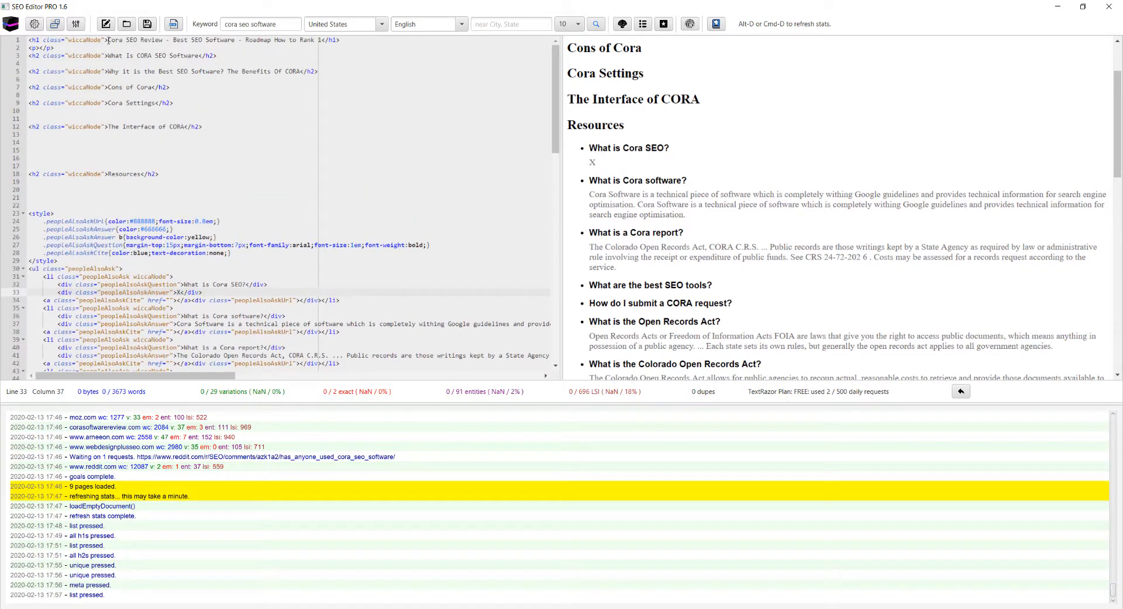
left_click(40, 47)
type("</h2>")
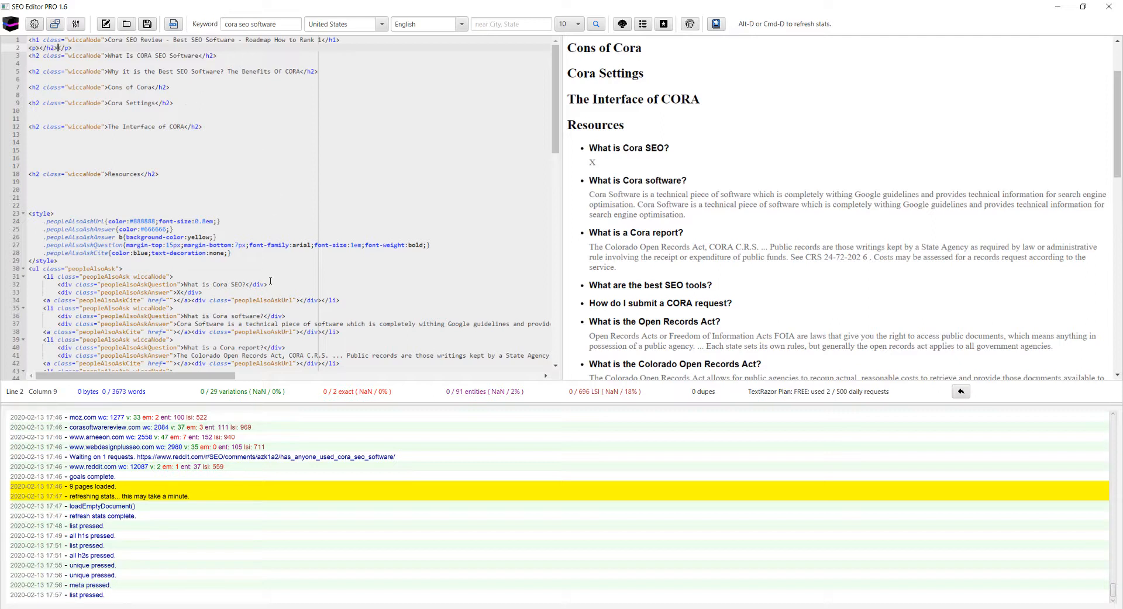
key("ctrl+z")
key("ctrl+z")
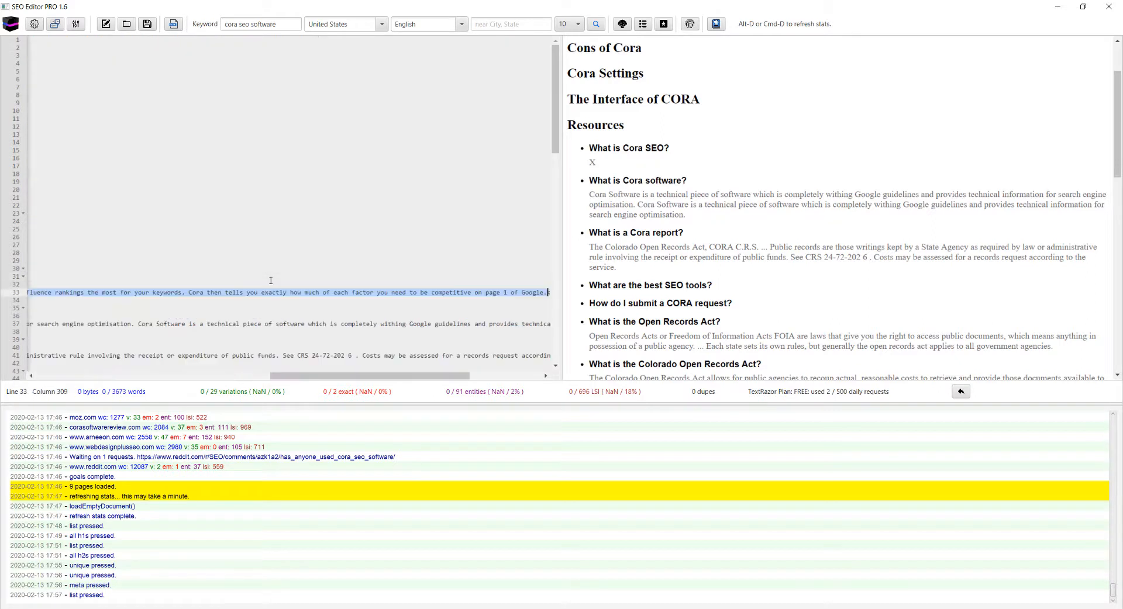
Step: Move the full answer text under "What is Cora SEO?" into the empty paragraph below the H1
right_click(357, 293)
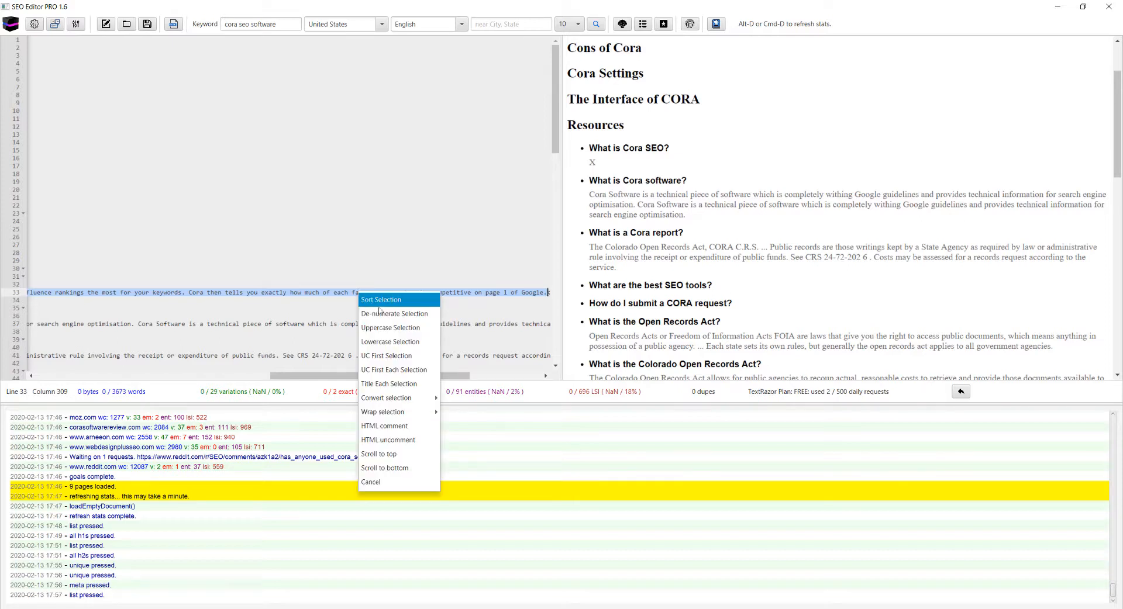
left_click(302, 293)
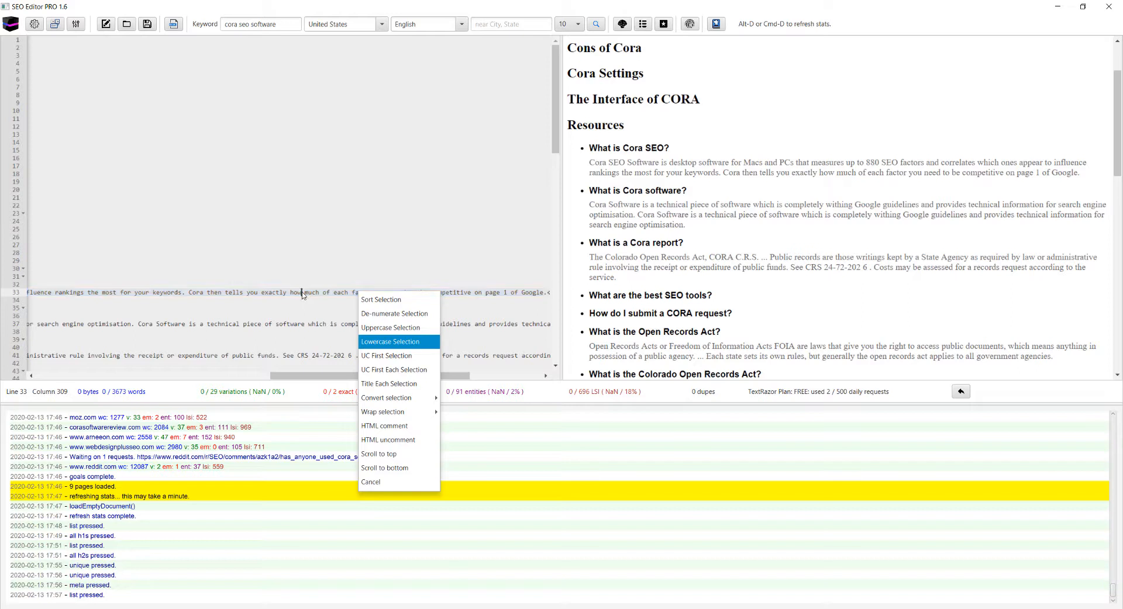
left_click_drag(544, 293, 177, 292)
key("Delete")
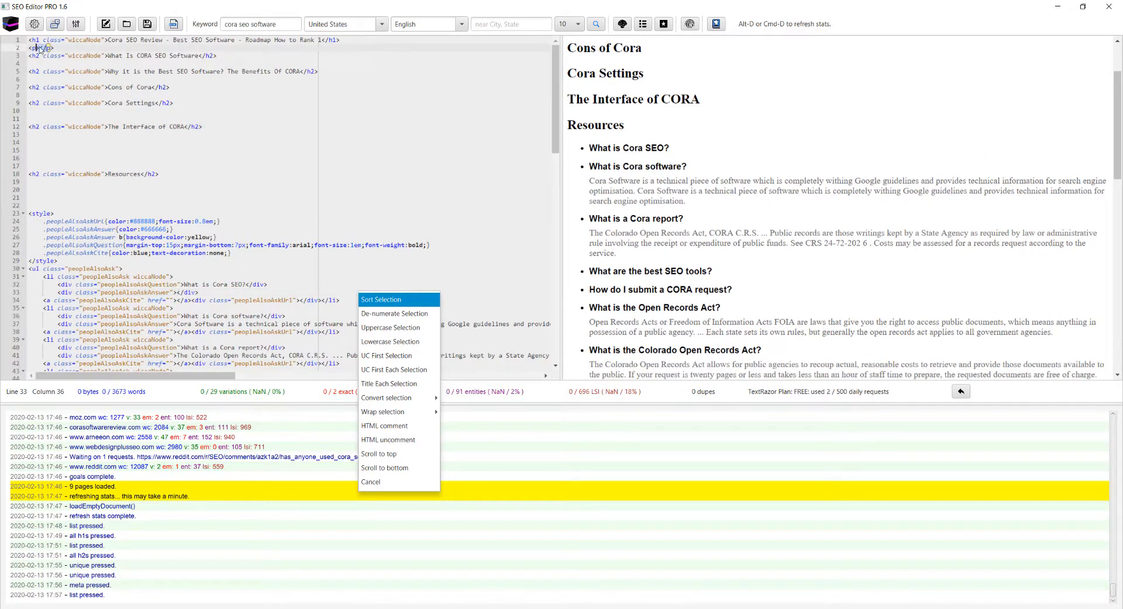
left_click(40, 47)
key("ctrl+v")
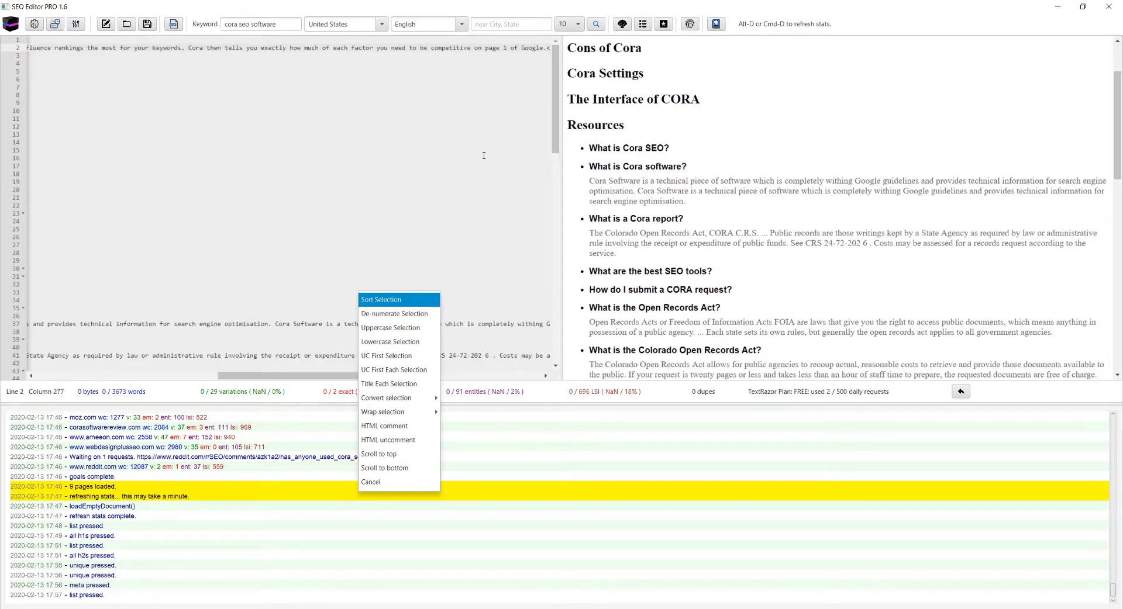
scroll(590, 180, "up", 3)
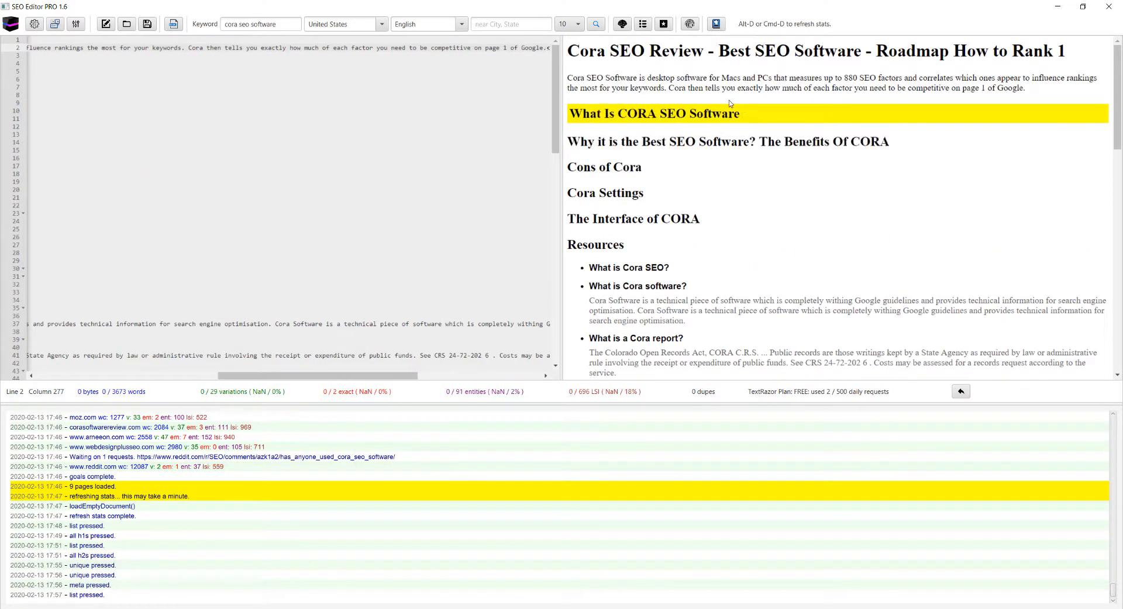
Step: Run the duplicate content check and set the number of SEO factors in the intro paragraph to 2400
left_click(690, 24)
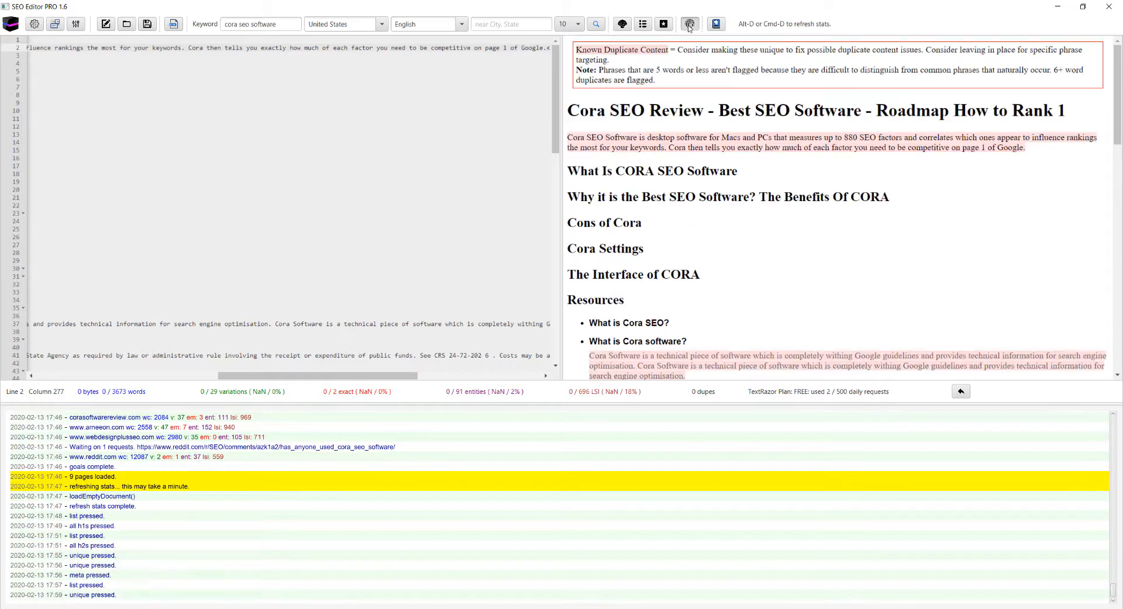
left_click_drag(316, 376, 132, 371)
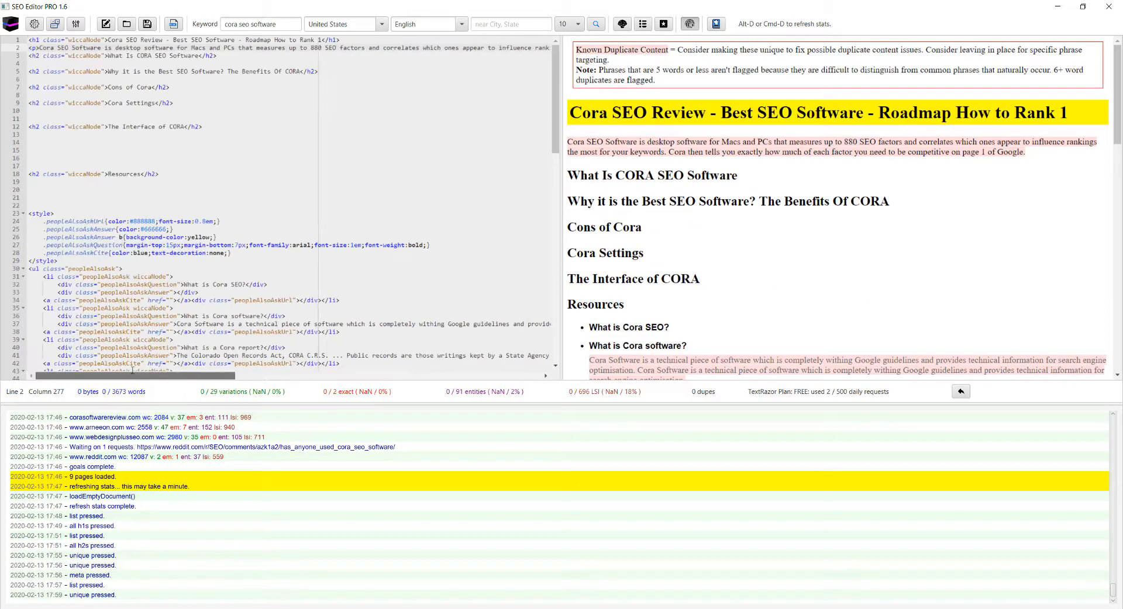
left_click(288, 62)
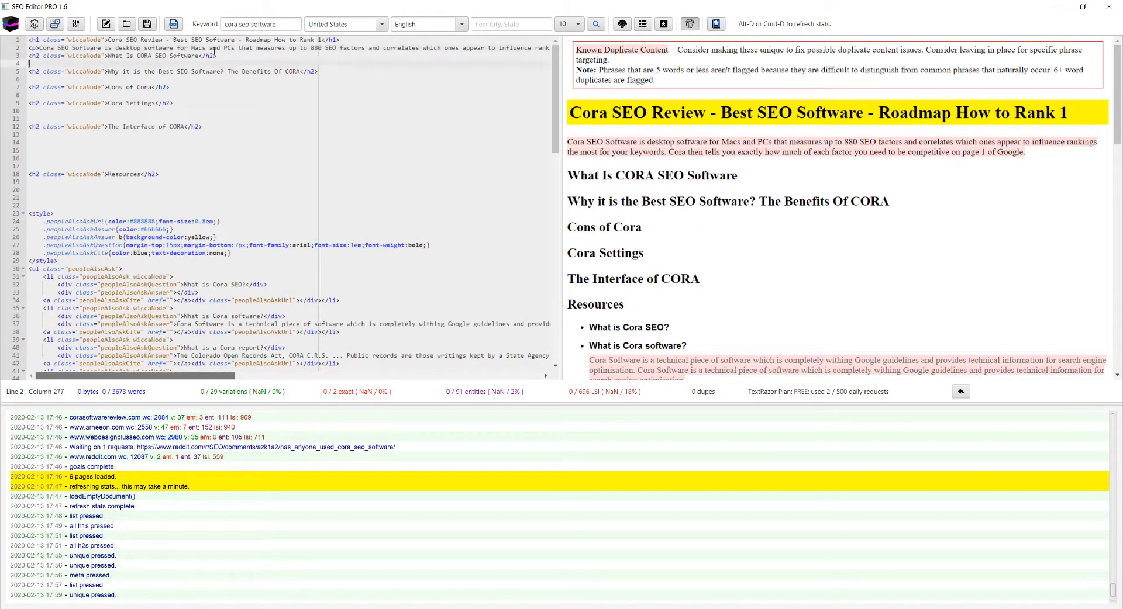
double_click(318, 47)
type("24")
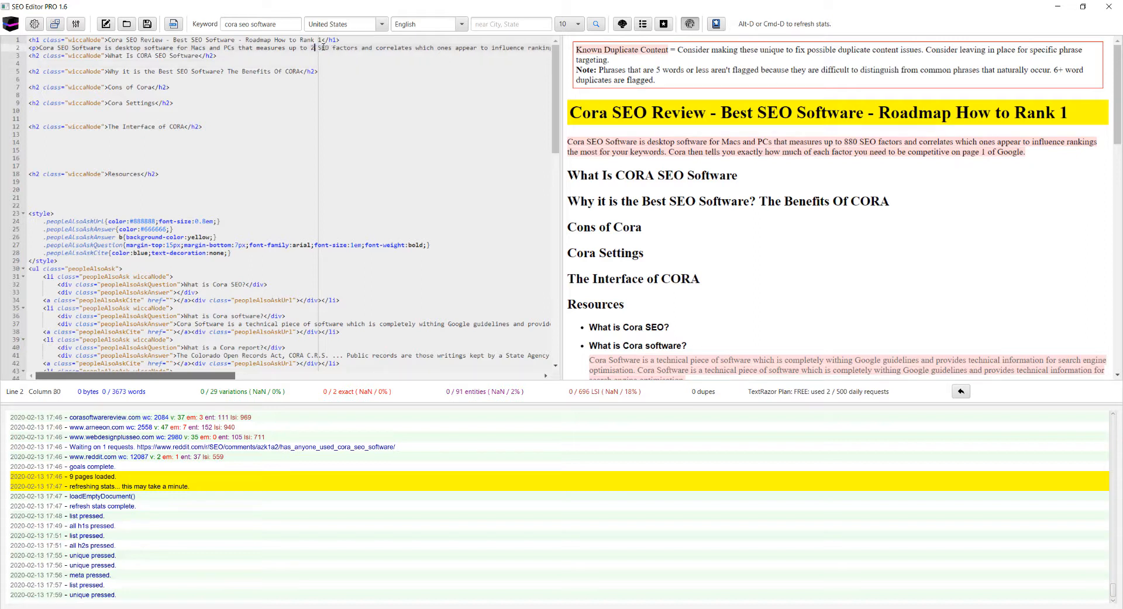
type("00")
left_click(429, 106)
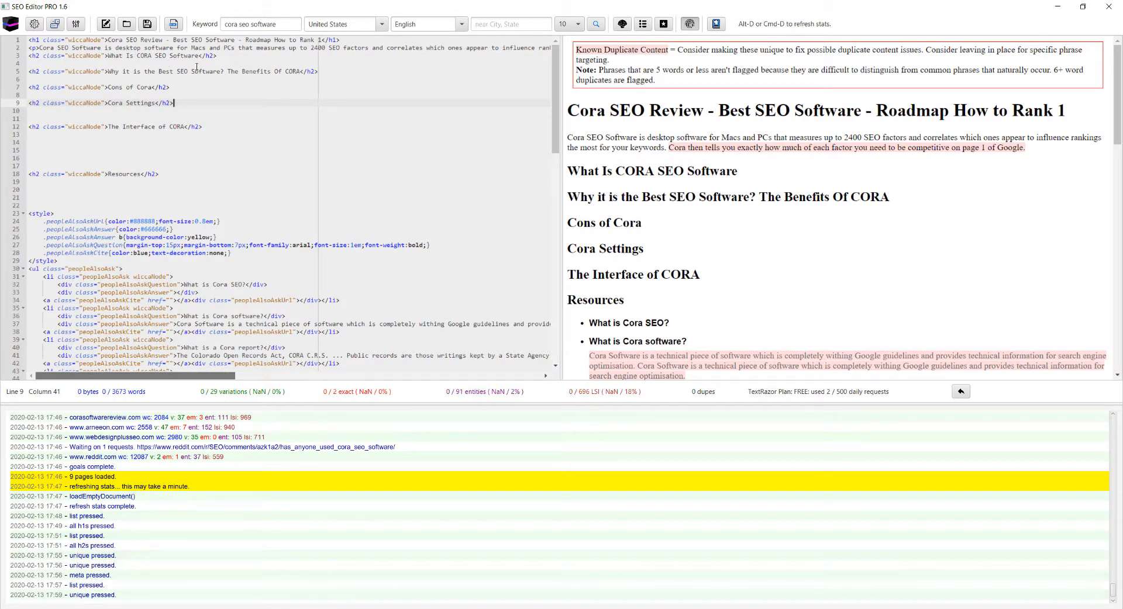
Step: Swap the platform names in the intro paragraph so the phrase reads "for PCs and Macs"
left_click(224, 48)
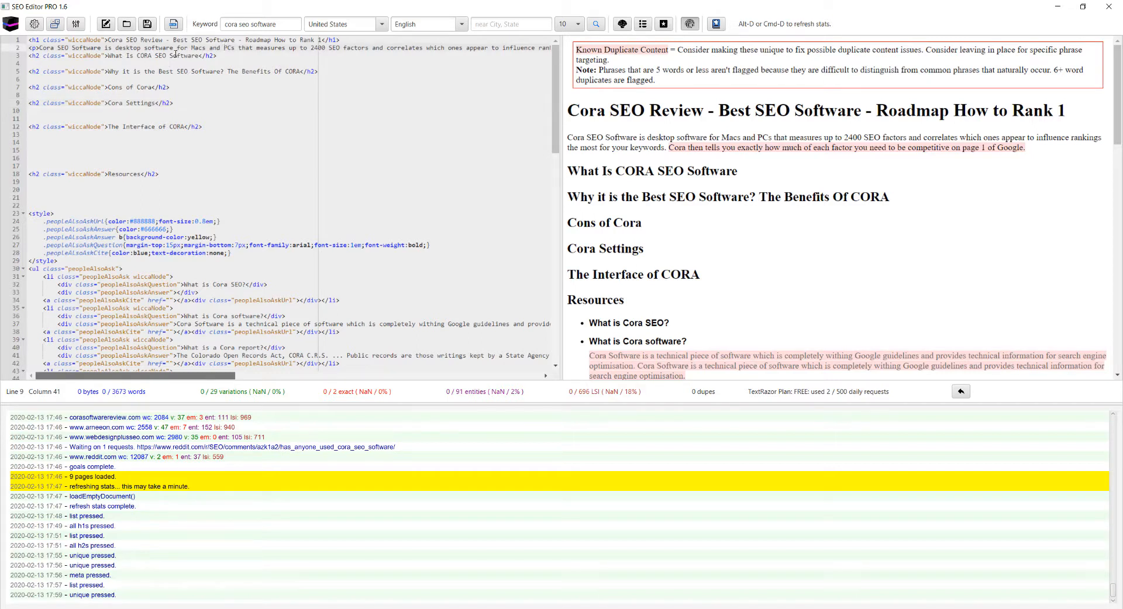
left_click_drag(190, 48, 205, 48)
key("BackSpace")
left_click(218, 50)
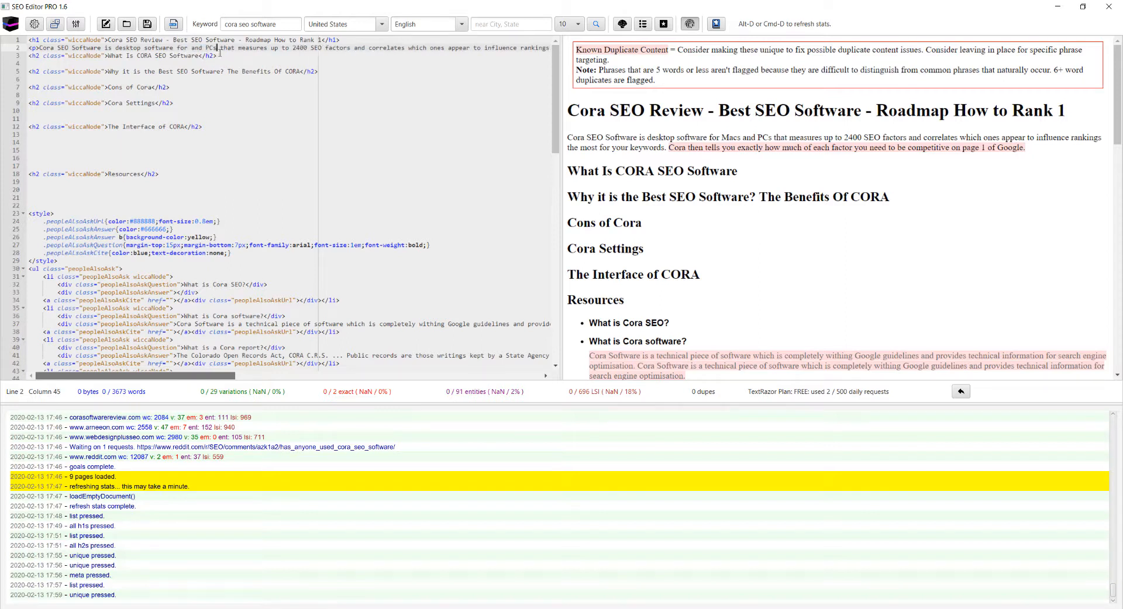
type("Macs")
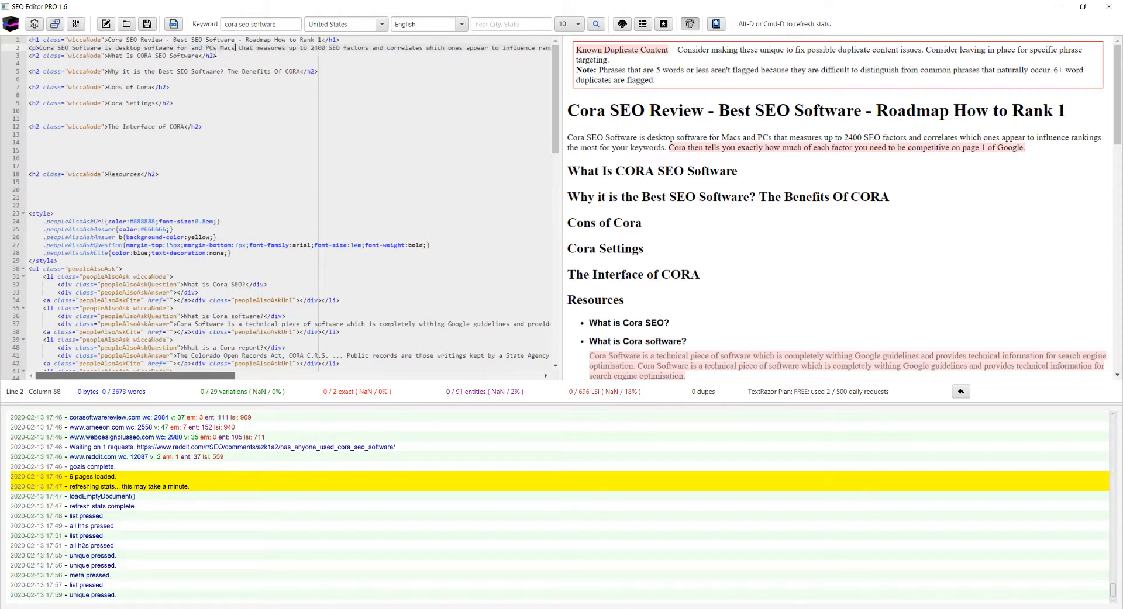
key("ctrl+x")
left_click(192, 49)
key("ctrl+v")
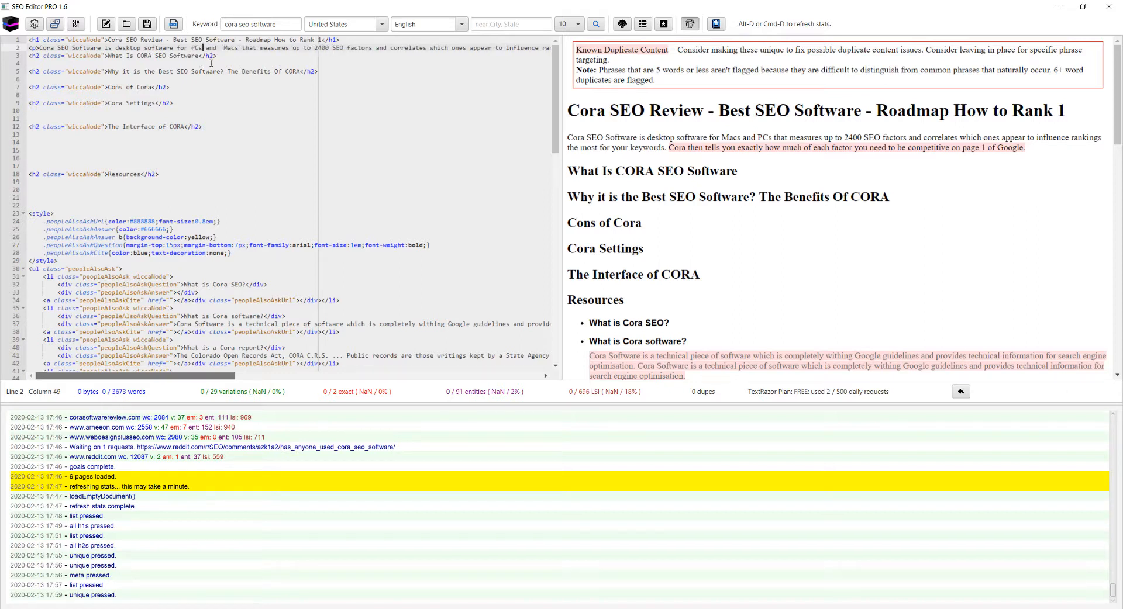
left_click(224, 50)
key("BackSpace")
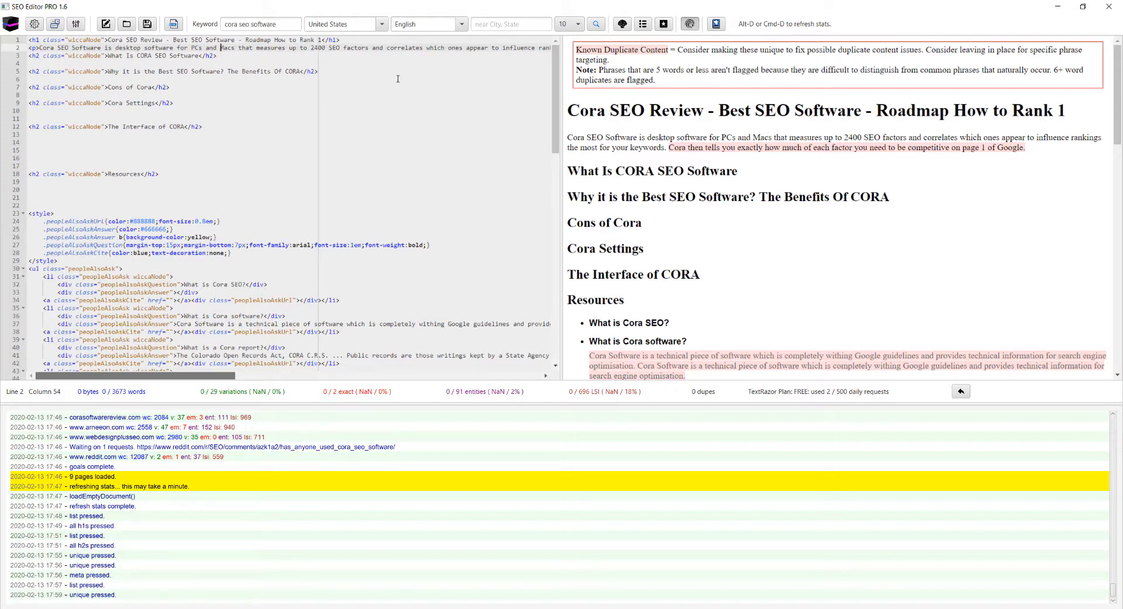
Step: Reword the intro's duplicate-flagged second sentence by inserting "it by its easy to follow Roadmap how" after "Cora then tells"
left_click_drag(202, 376, 338, 378)
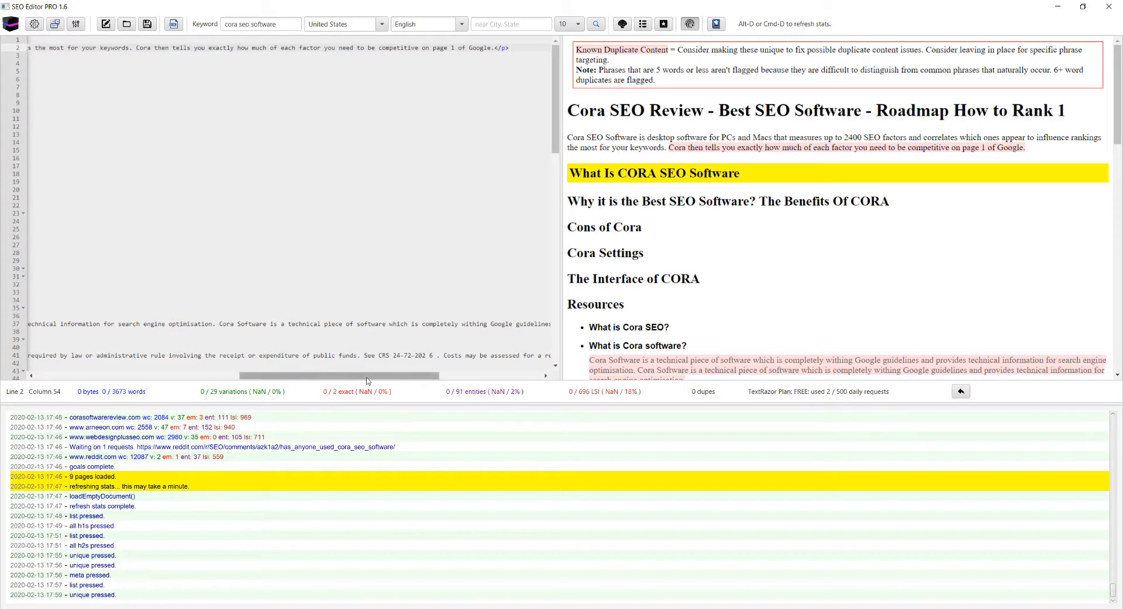
mouse_move(156, 48)
left_mouse_down()
mouse_move(190, 48)
mouse_move(169, 48)
left_mouse_up()
left_click(165, 48)
type("t")
key("BackSpace")
type("then")
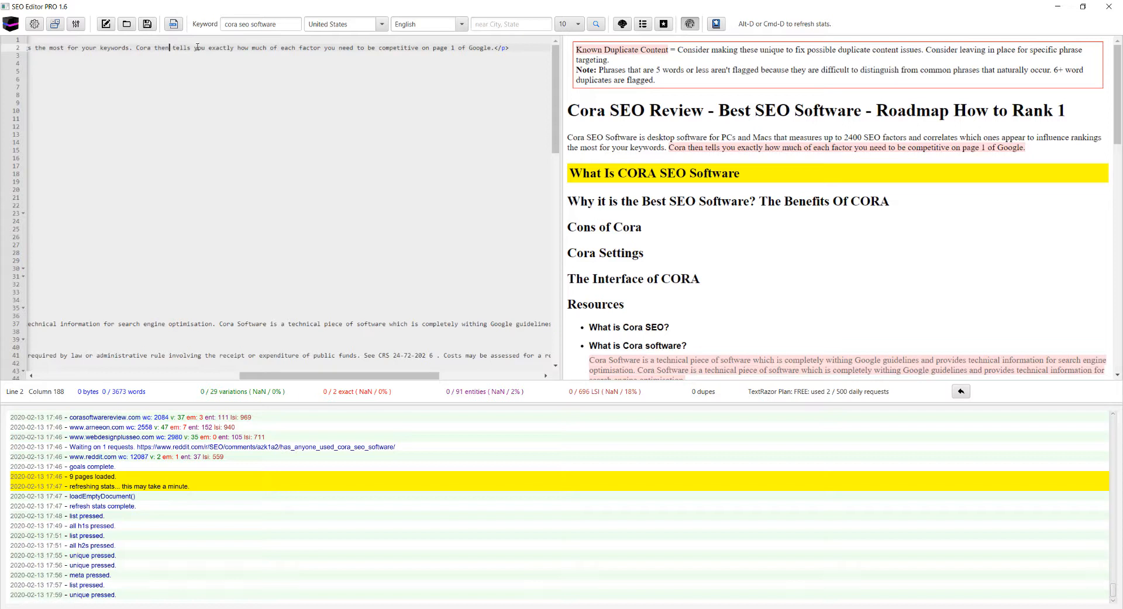
left_click(196, 48)
type("It ")
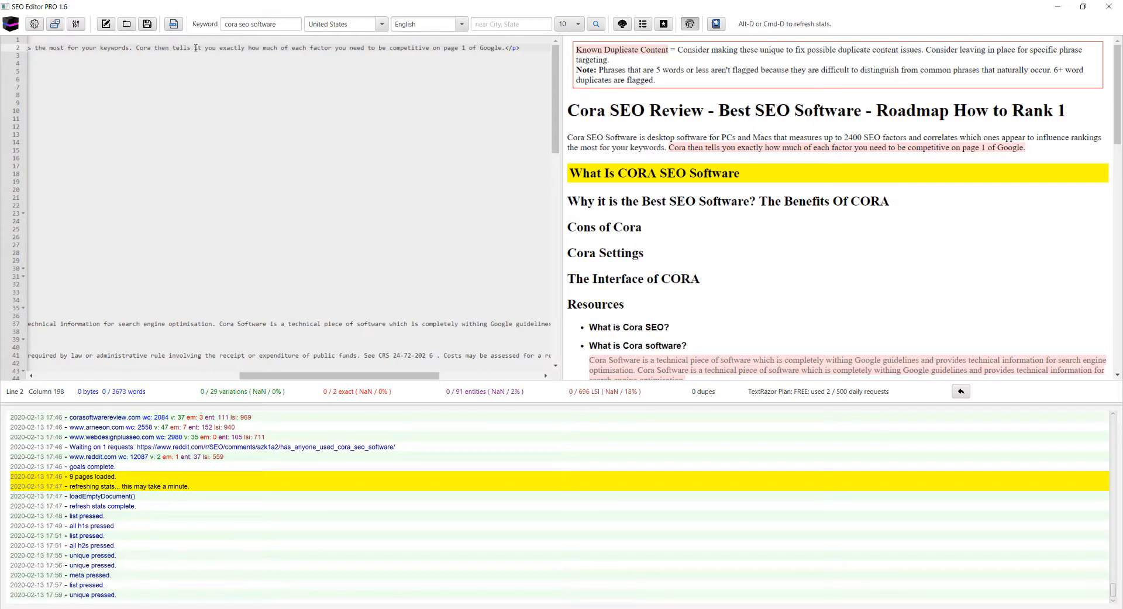
type("by i")
type("ts Road")
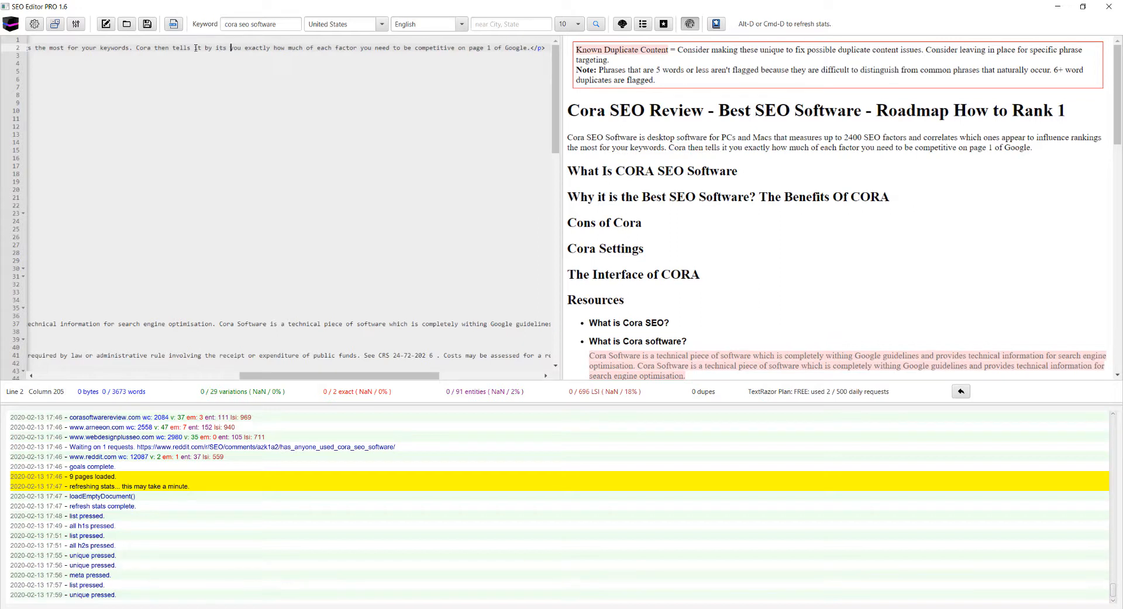
key("BackSpace")
key("BackSpace")
key("BackSpace")
key("BackSpace")
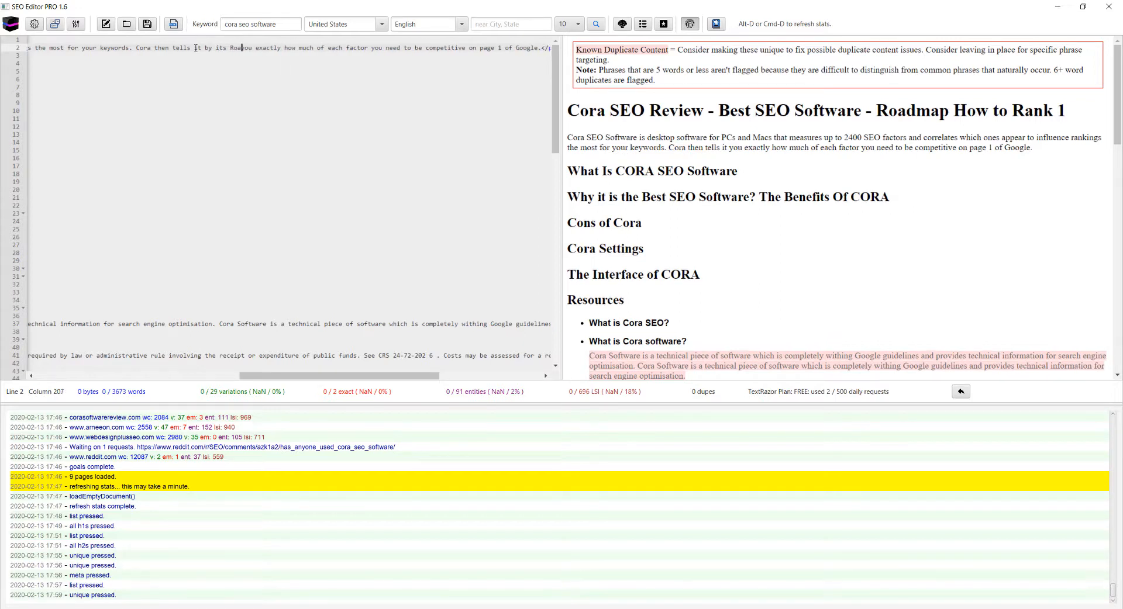
type("easy to follo")
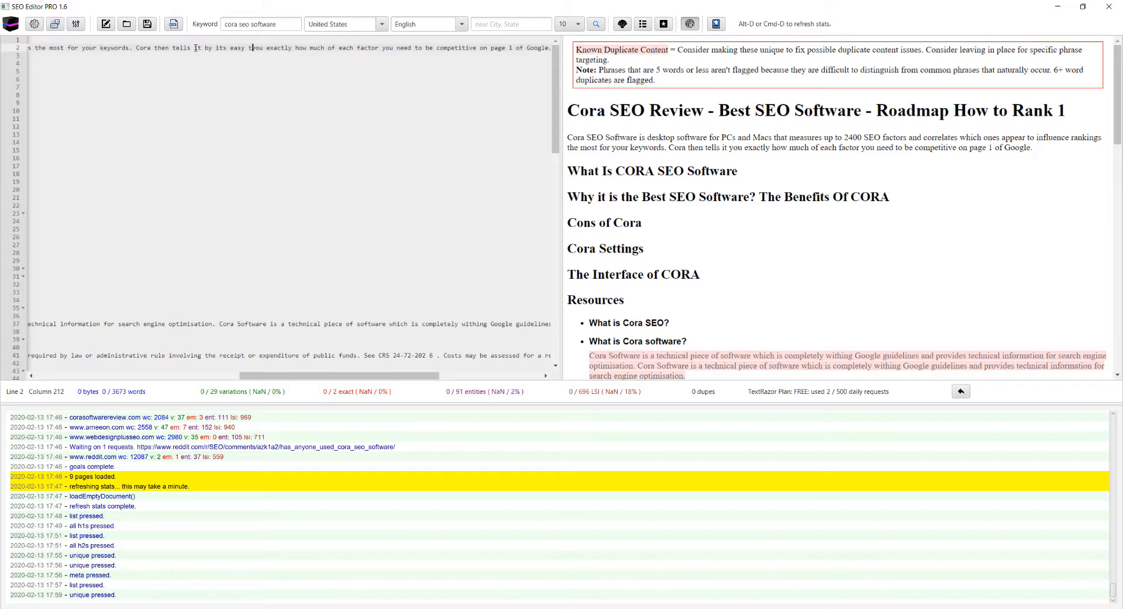
type("w Roadmap ")
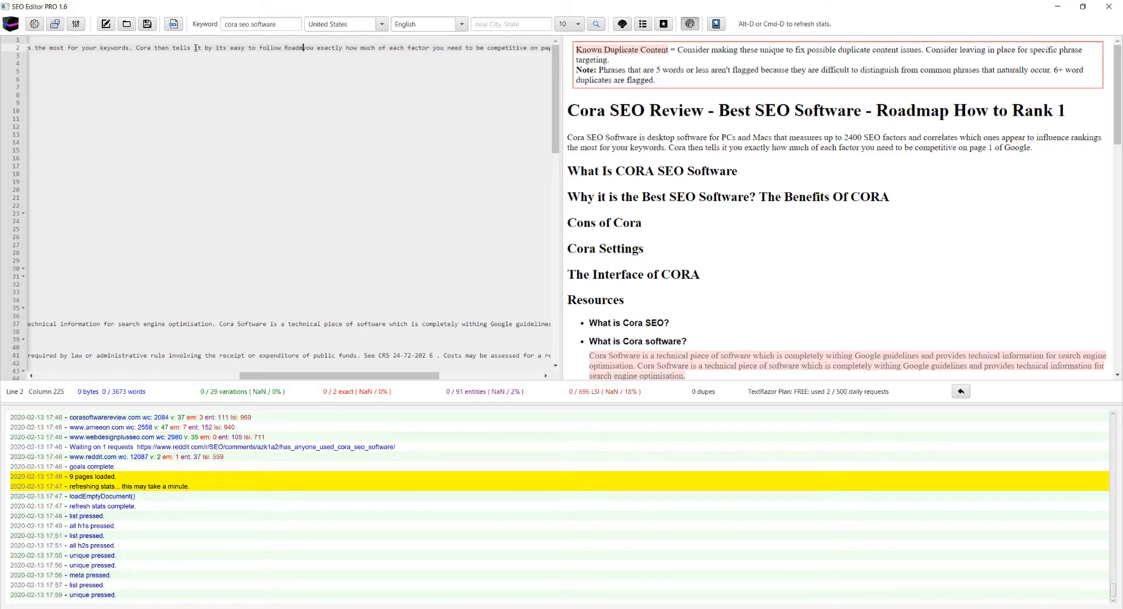
type("How")
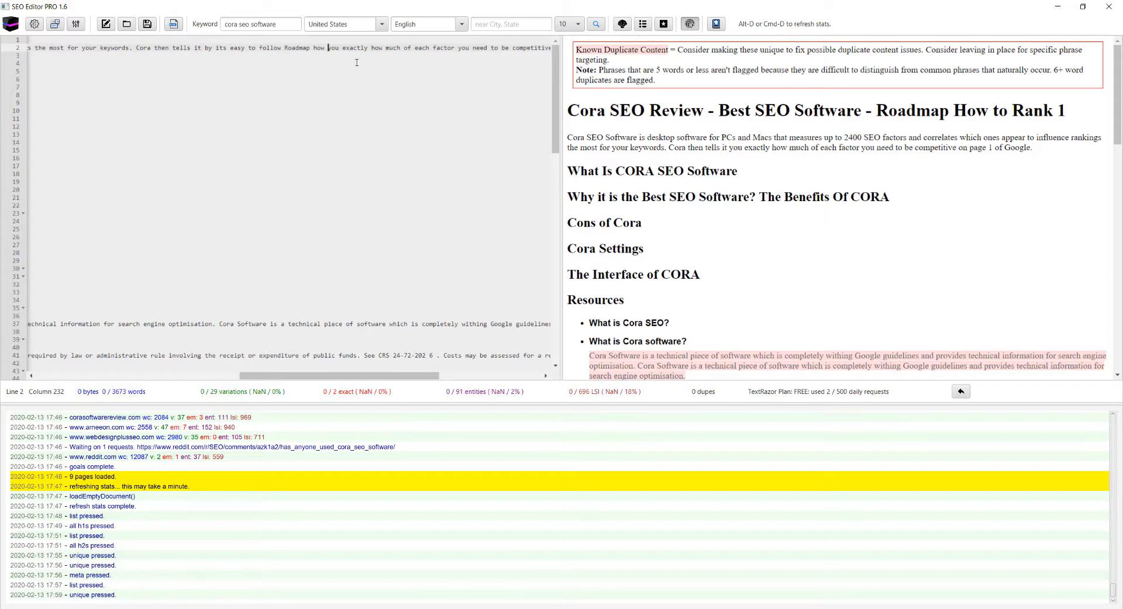
double_click(377, 48)
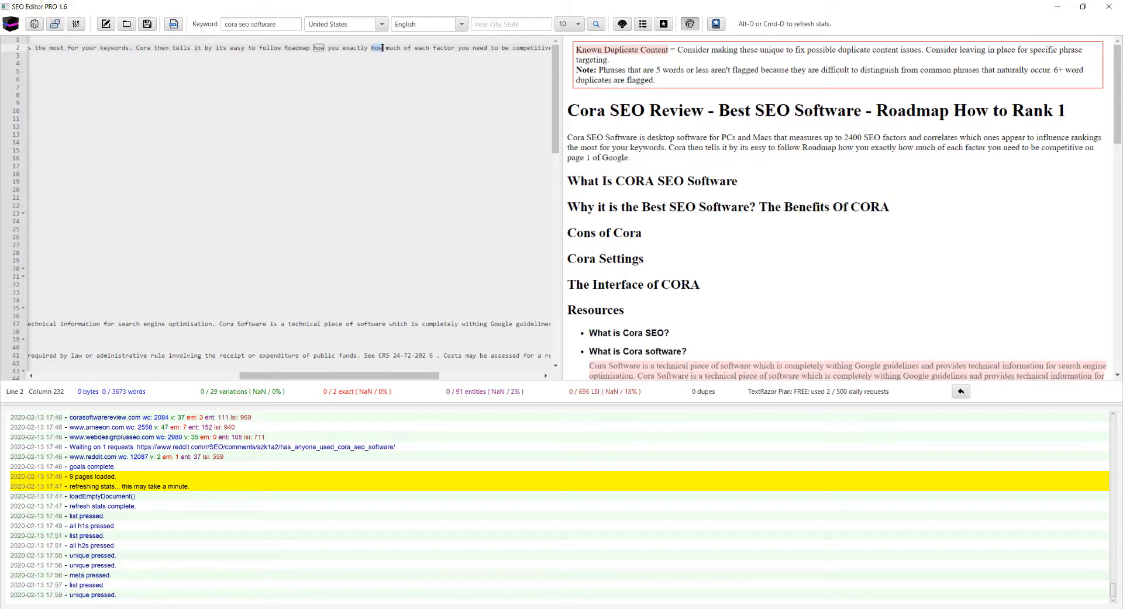
left_click(299, 55)
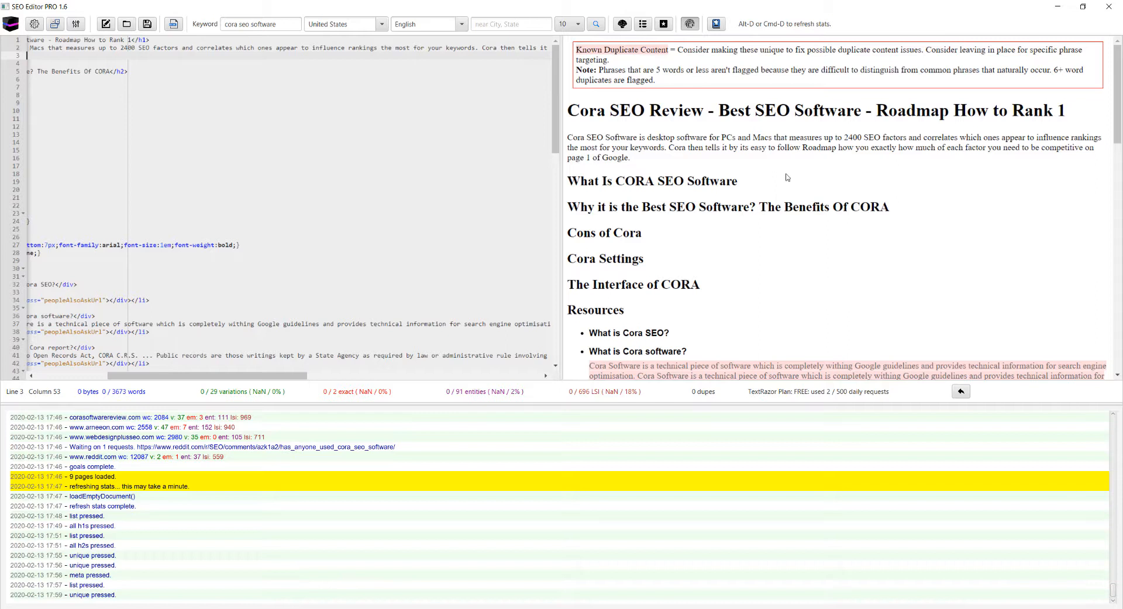
Step: Widen the code editor pane beside the preview and turn off the duplicate content highlighting
left_click_drag(207, 376, 127, 376)
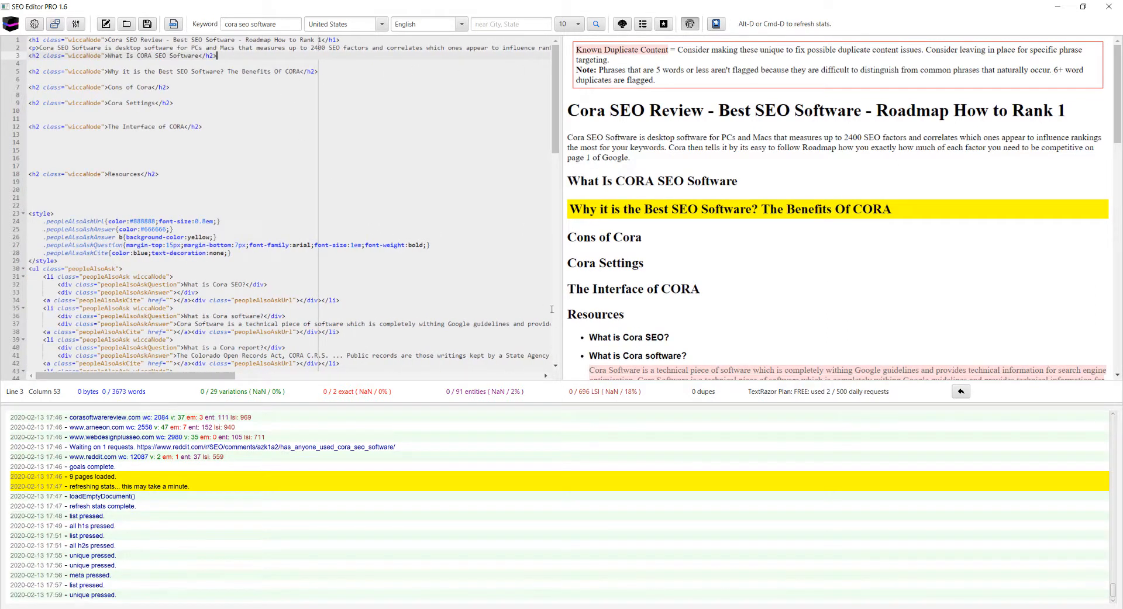
left_click_drag(560, 316, 670, 313)
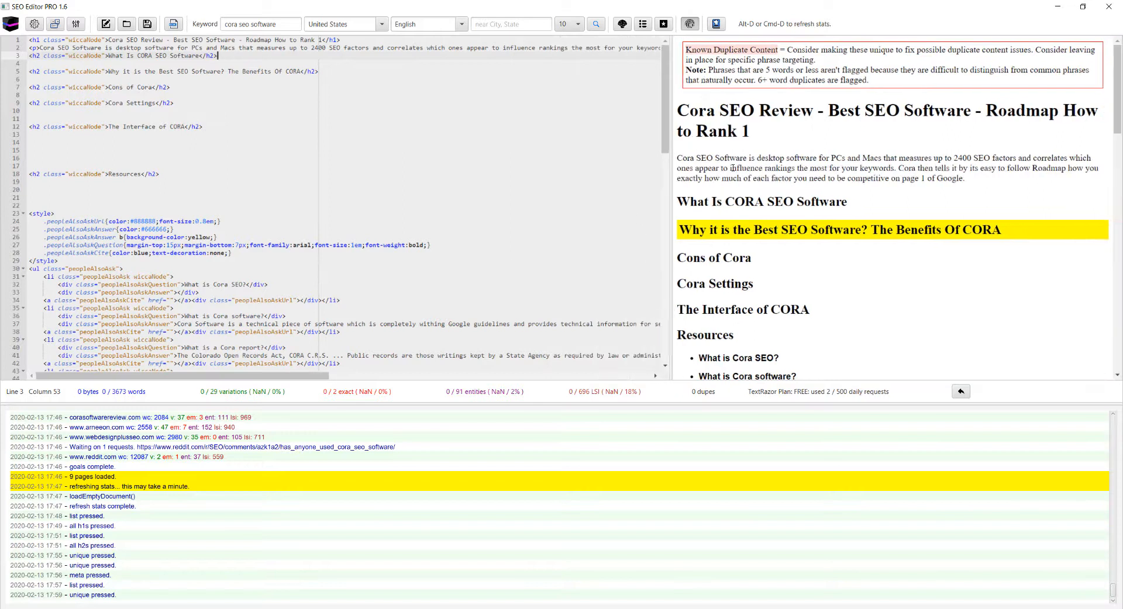
type("d")
key("BackSpace")
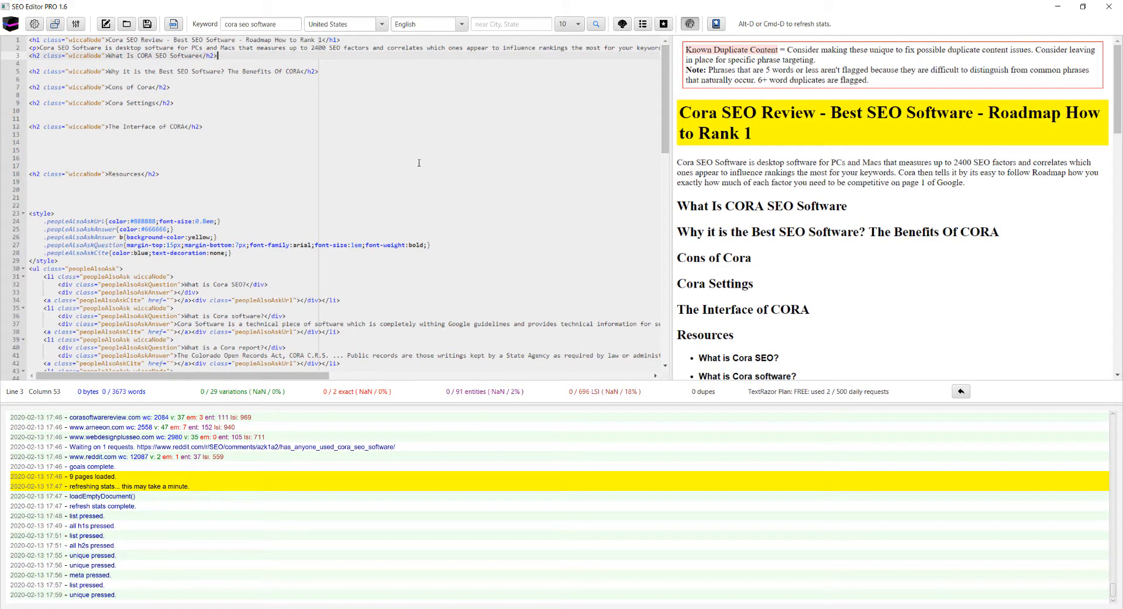
left_click(690, 25)
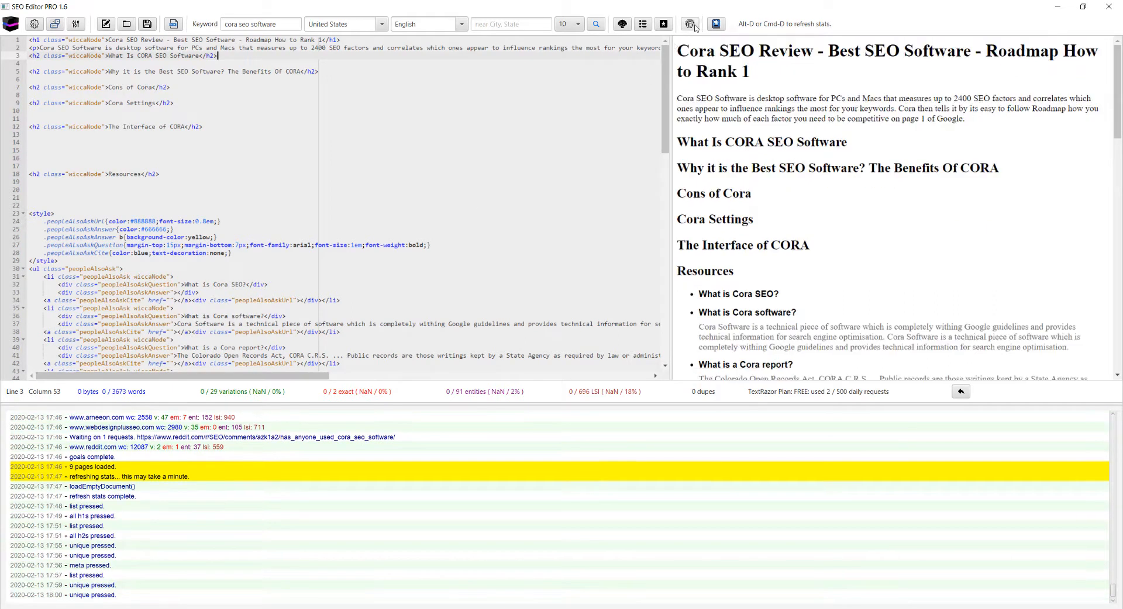
Step: Replace "be competitive" with "rank" before "on page 1 of Google" in the intro's last sentence
left_click(563, 48)
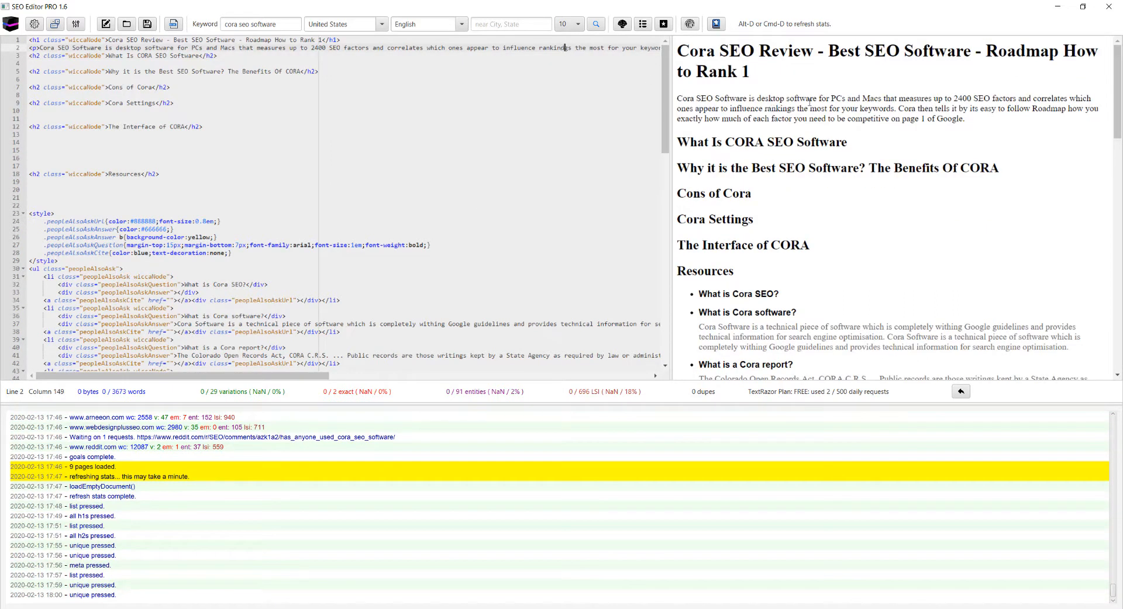
key("BackSpace")
left_click_drag(296, 375, 541, 358)
left_click(290, 56)
left_click(443, 48)
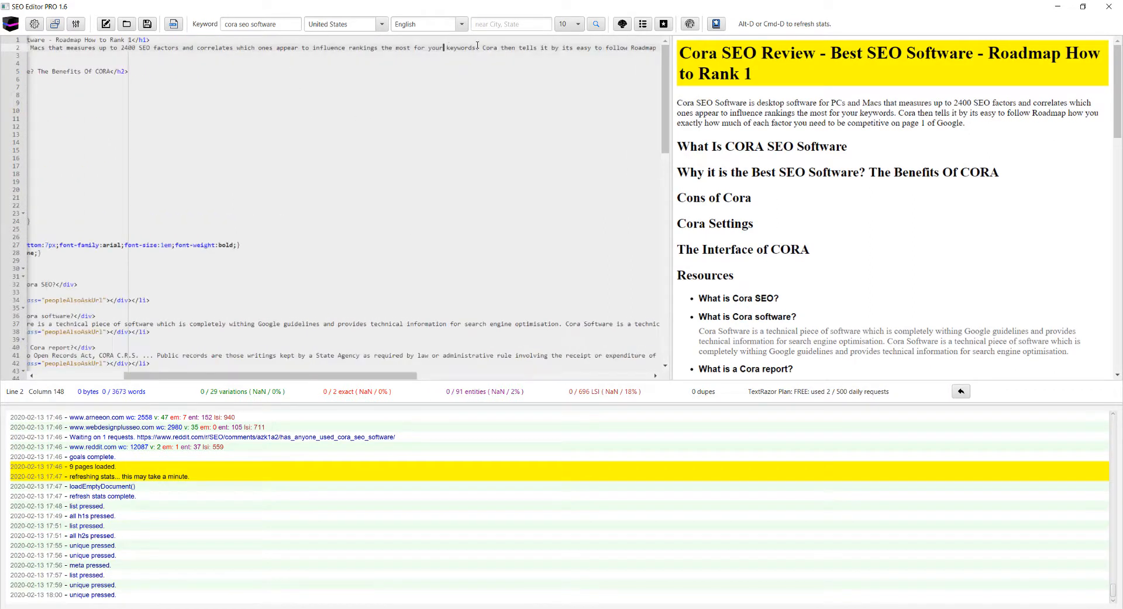
left_click(638, 53)
left_click(639, 48)
left_click(640, 49)
key("Right")
key("Right")
key("Right")
key("Right")
key("Right")
key("Right")
key("Right")
key("Right")
key("Right")
key("Right")
key("Right")
key("Right")
key("Right")
key("Right")
key("Right")
key("Right")
key("Right")
key("Right")
key("Right")
key("Right")
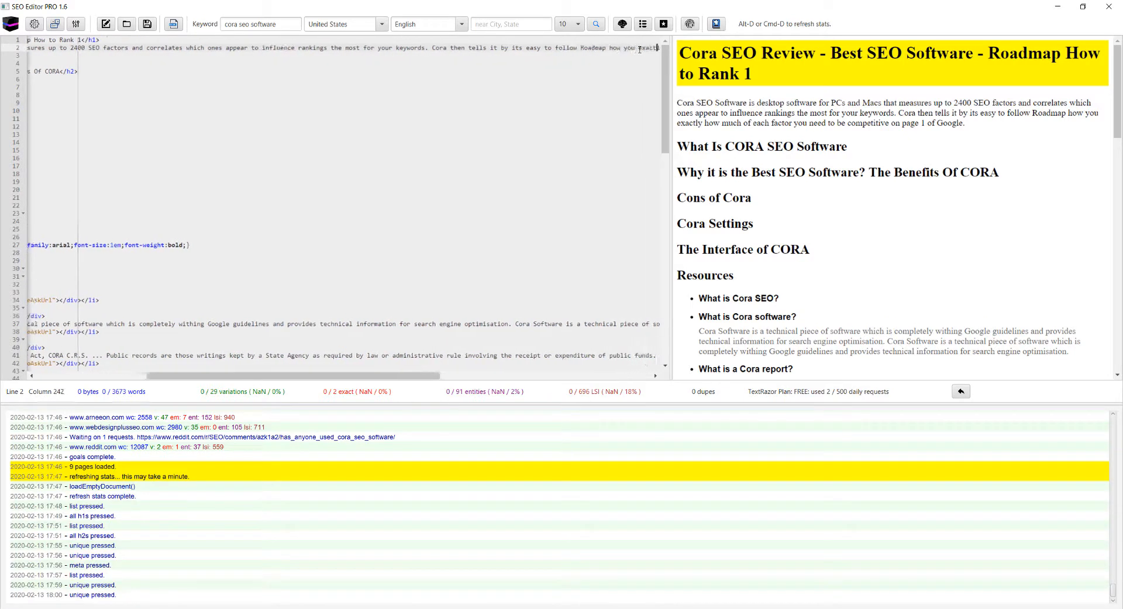
key("Right")
key("Right")
key("Right")
key("Right")
key("Right")
key("Right")
key("Right")
key("Right")
key("Right")
key("Right")
key("Right")
key("Right")
key("Right")
key("Right")
key("Right")
key("Right")
key("Right")
key("Right")
key("Right")
key("Right")
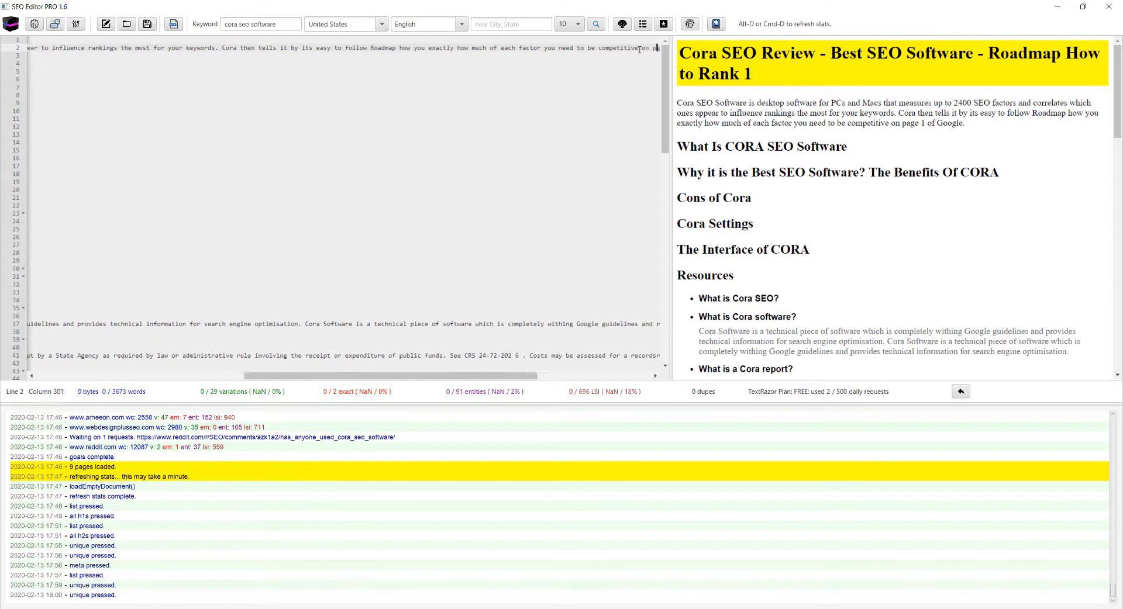
key("Left")
key("Left")
key("Left")
key("Left")
key("Left")
key("Left")
key("Left")
key("Left")
key("Left")
key("Left")
key("Left")
key("Left")
key("Left")
key("Left")
key("Left")
key("Left")
key("Left")
key("Left")
key("Left")
key("Left")
key("Left")
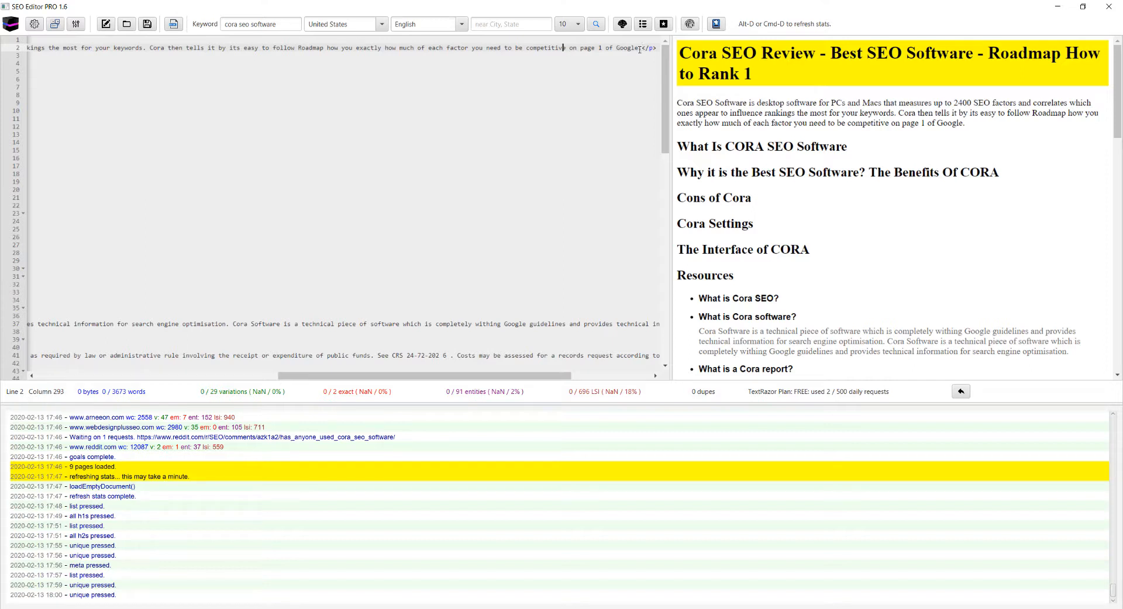
key("BackSpace")
key("BackSpace")
key("BackSpace")
key("BackSpace")
key("BackSpace")
key("BackSpace")
key("BackSpace")
key("BackSpace")
key("BackSpace")
key("BackSpace")
key("BackSpace")
key("BackSpace")
key("BackSpace")
key("BackSpace")
key("BackSpace")
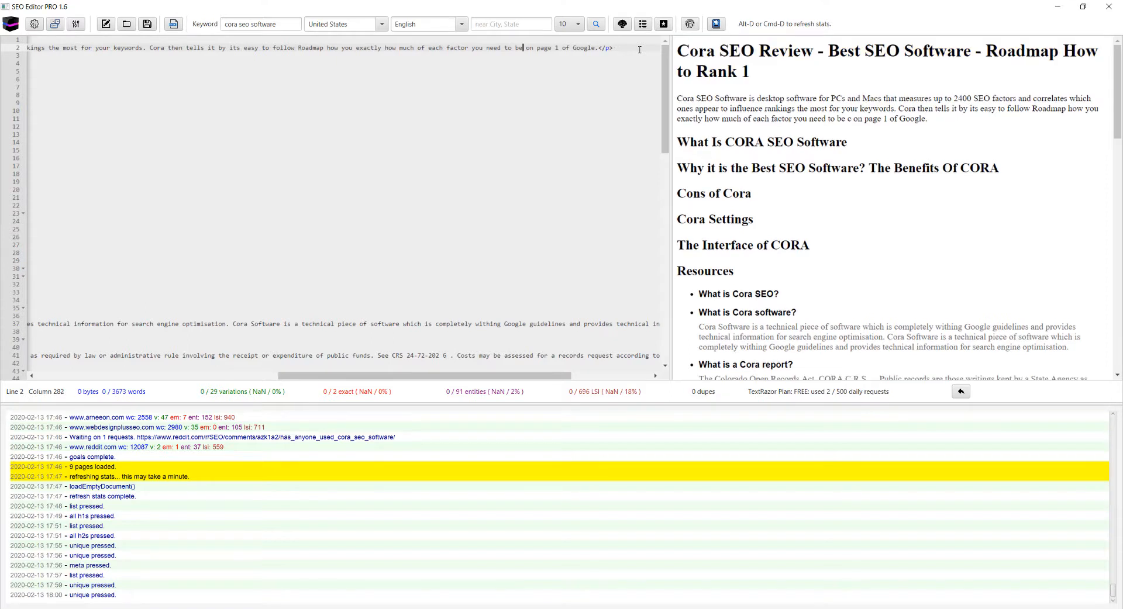
type("rank")
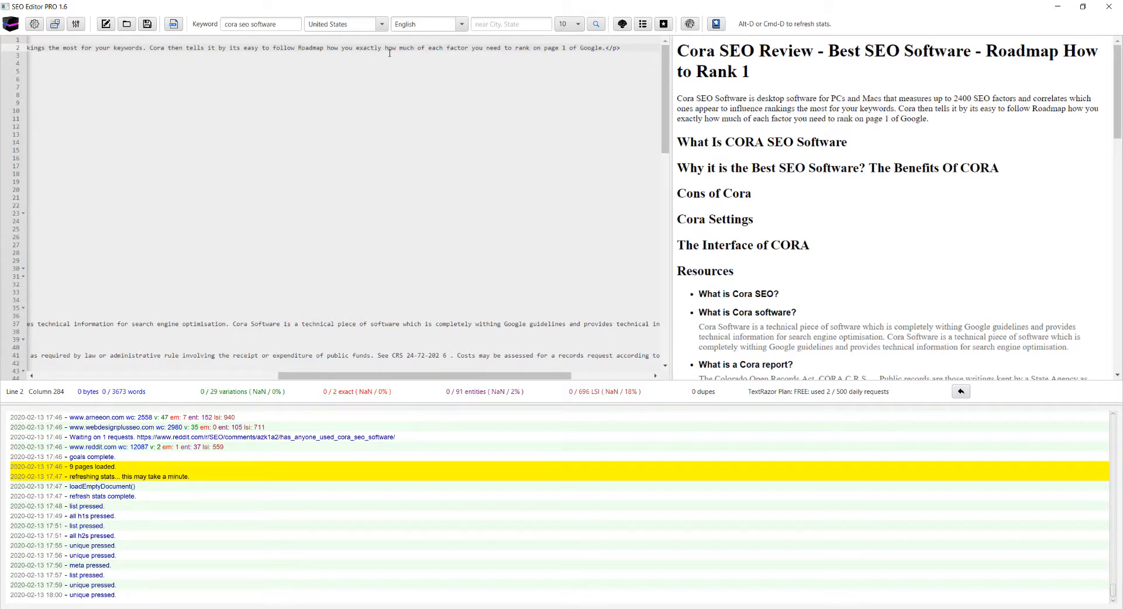
Step: Remove "how much of each factor you need" so the intro's last sentence ends "exactly to rank on page 1 of Google"
left_click_drag(386, 50, 501, 48)
key("BackSpace")
left_click(477, 150)
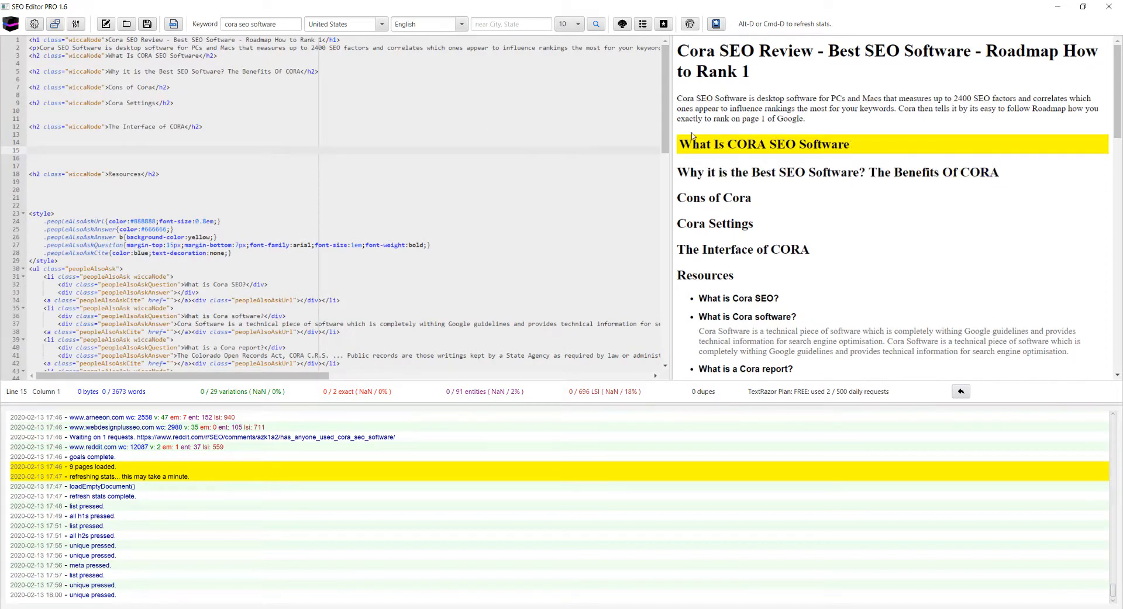
Step: Refresh the content statistics with the People Also Ask list still in the page
scroll(451, 147, "down", 7)
scroll(296, 260, "up", 7)
left_click_drag(226, 375, 202, 383)
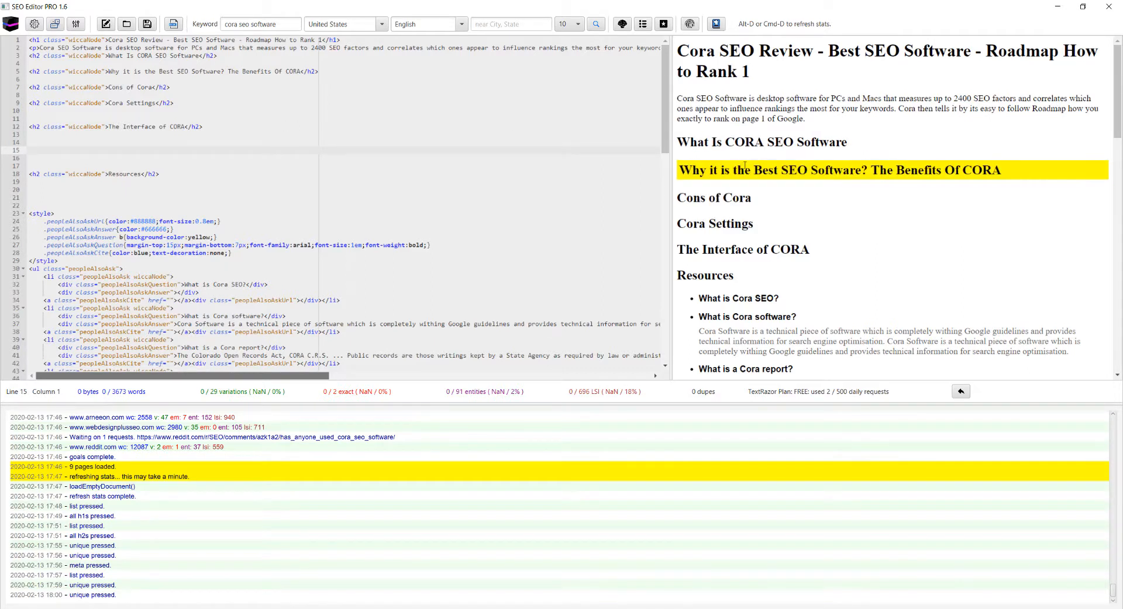
left_click_drag(355, 370, 223, 381)
left_click(351, 221)
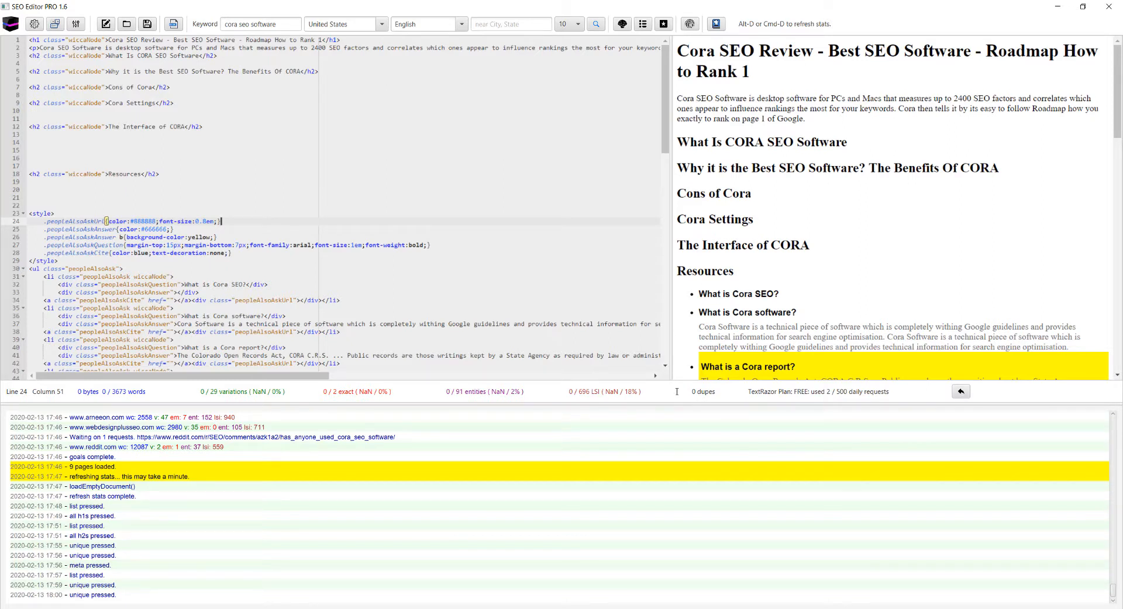
left_click(960, 395)
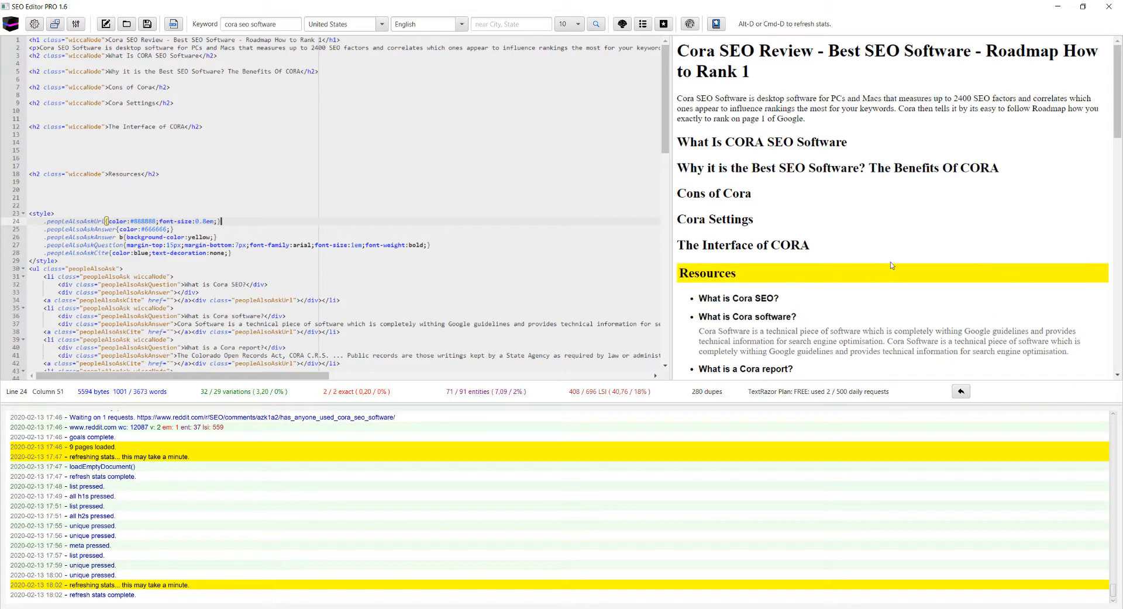
Step: Delete the whole People Also Ask style block and list below the Resources heading, and refresh the content statistics
scroll(789, 269, "down", 10)
scroll(790, 268, "down", 4)
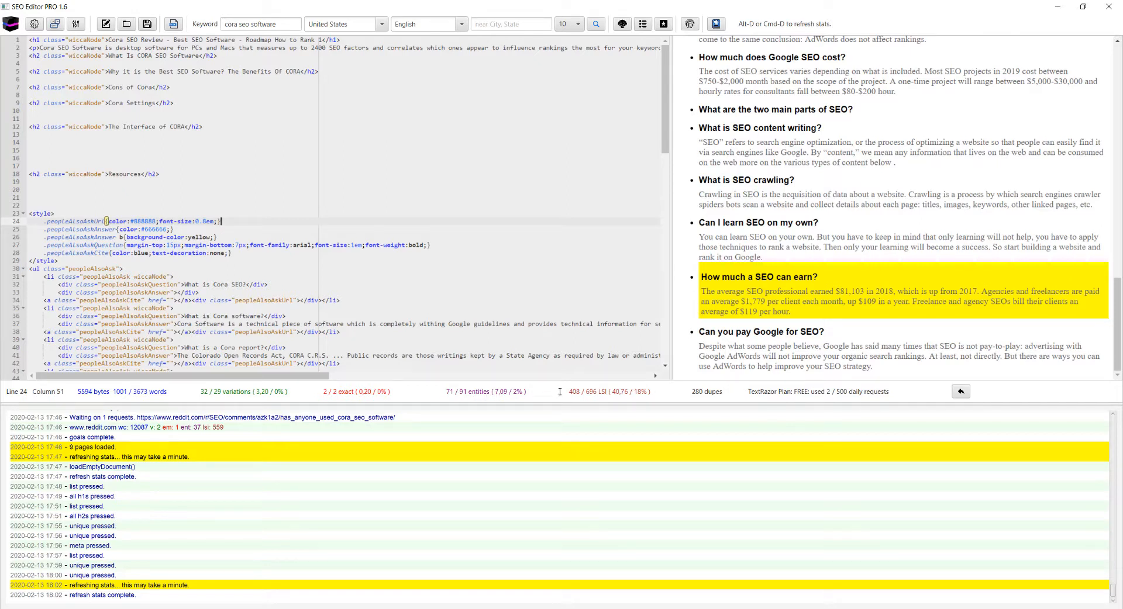
scroll(555, 299, "down", 4)
scroll(413, 318, "up", 4)
left_click_drag(31, 214, 108, 308)
left_click_drag(216, 440, 216, 440)
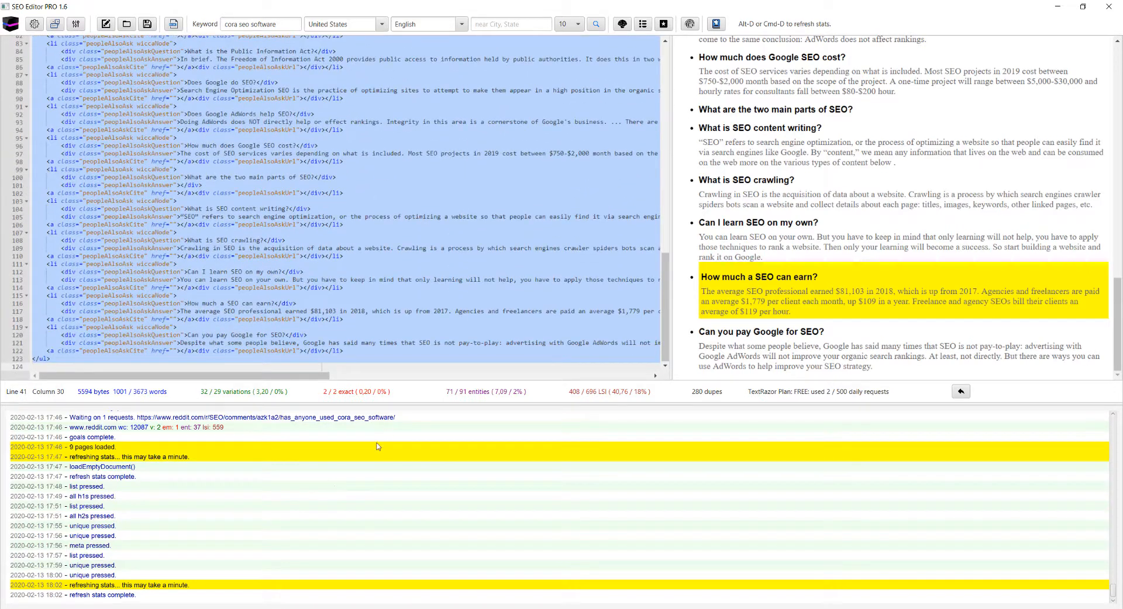
key("Delete")
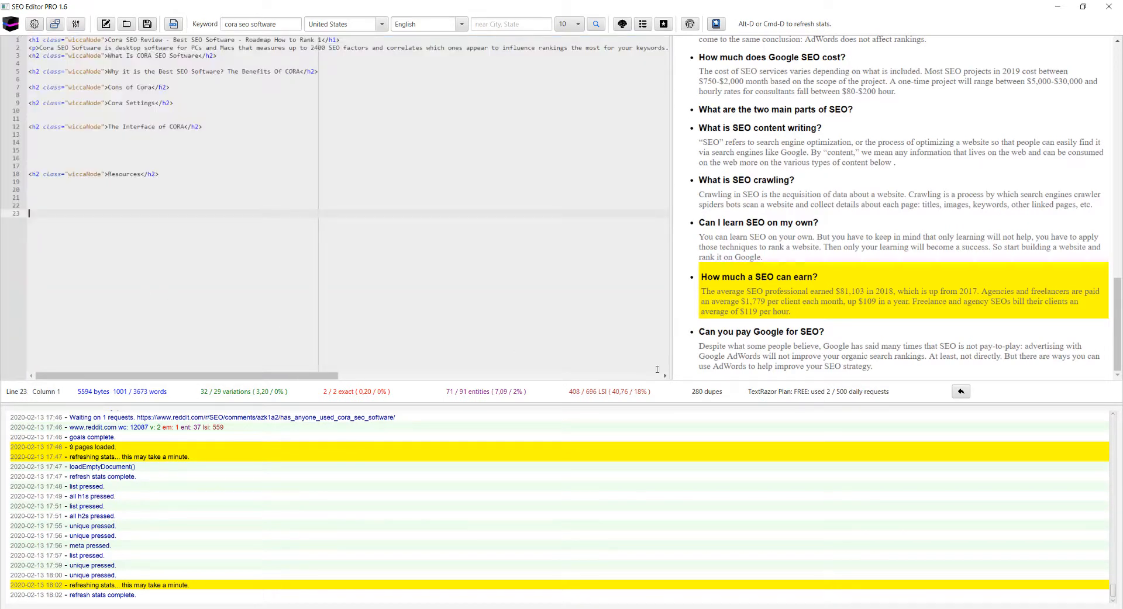
left_click(960, 391)
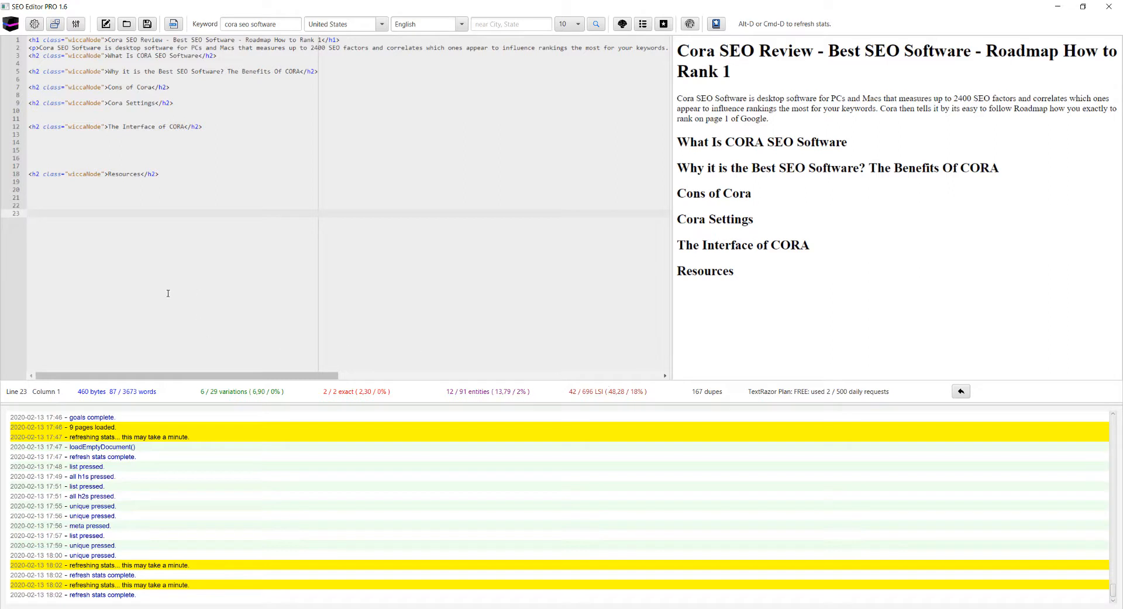
Step: Look through the available content list types, close them, and read the intro paragraph's source line to its end
left_click(643, 24)
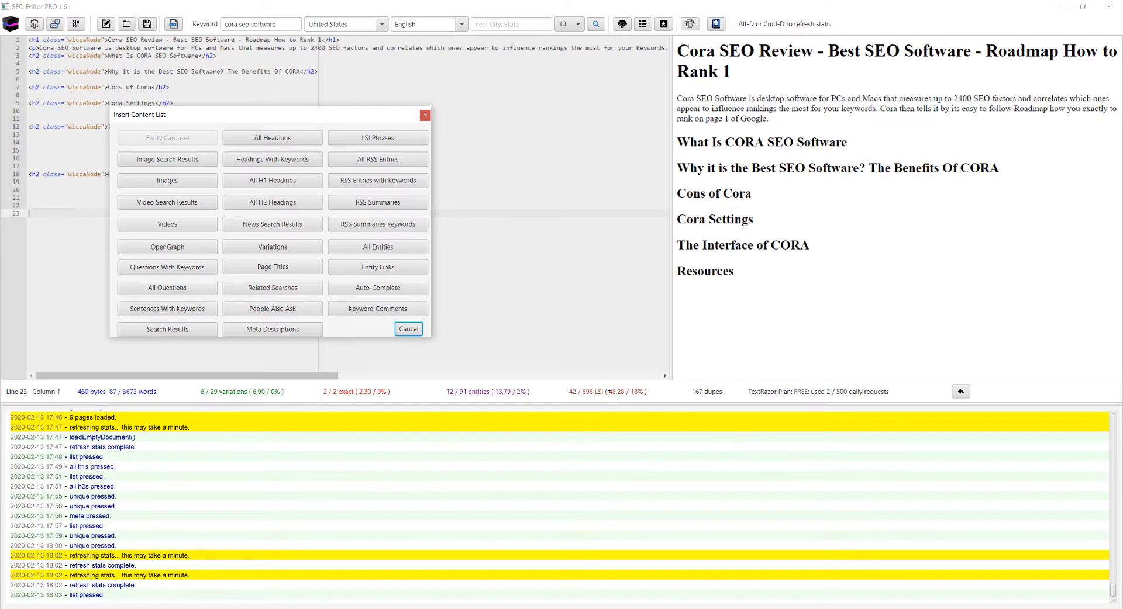
left_click(425, 115)
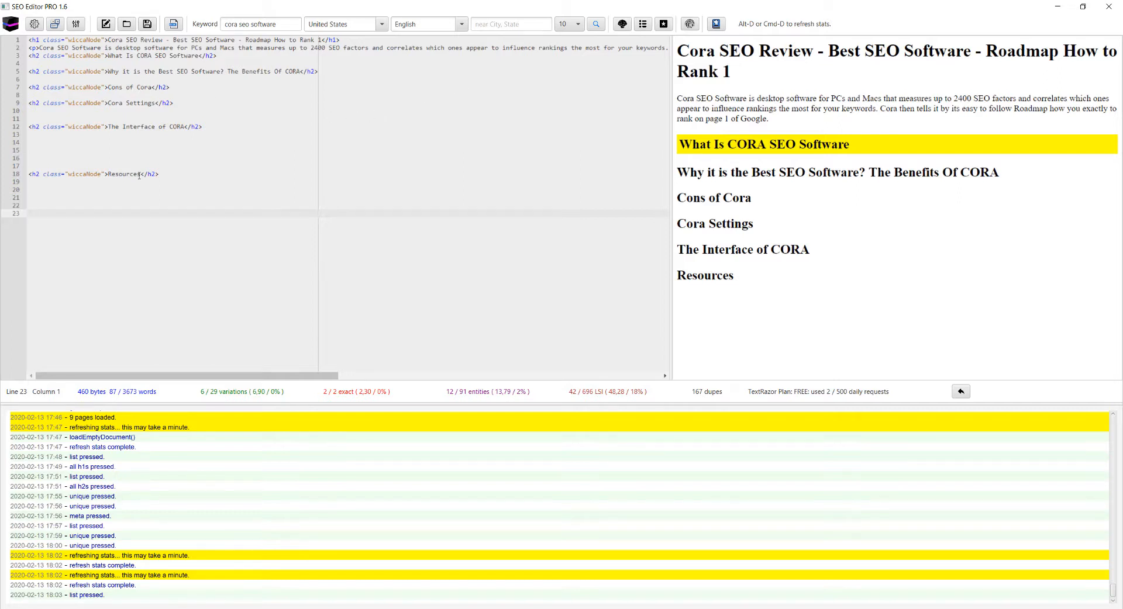
left_click(38, 193)
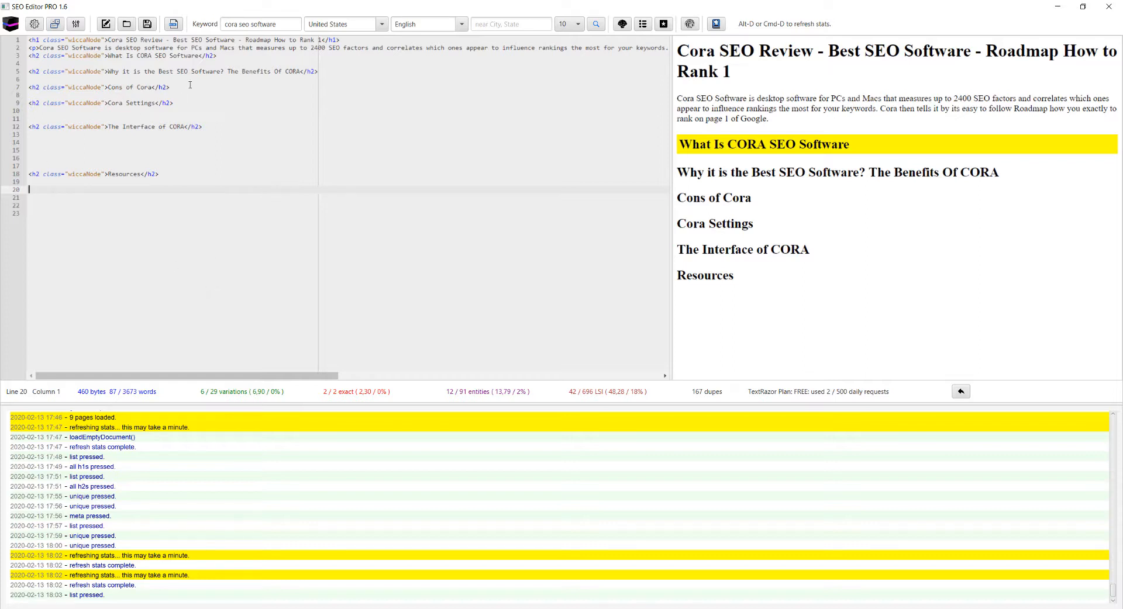
left_click_drag(315, 375, 588, 378)
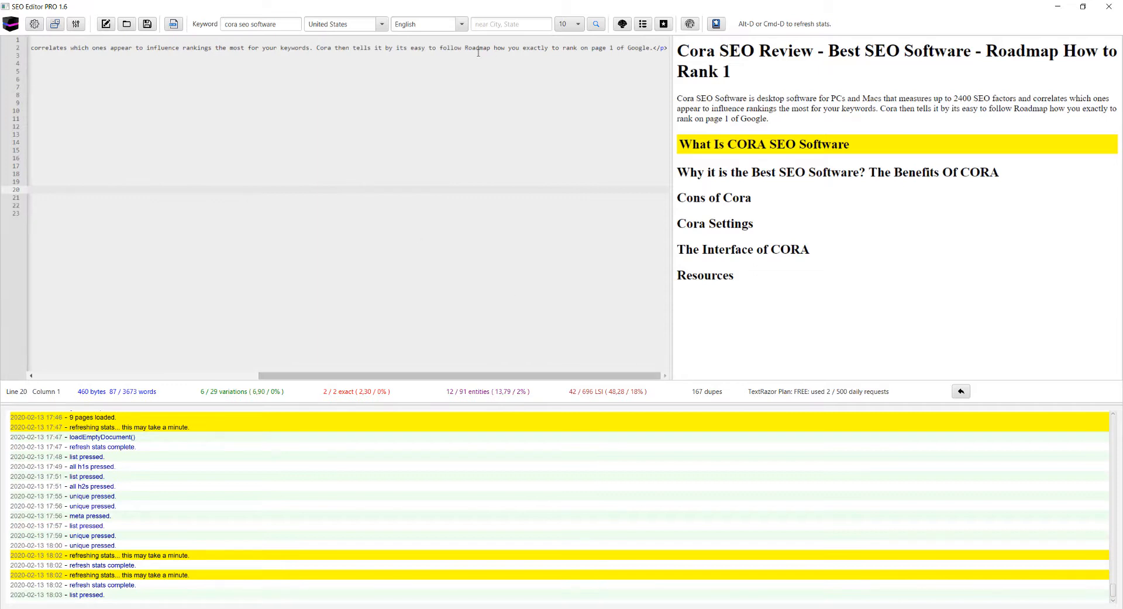
left_click_drag(432, 373, 175, 376)
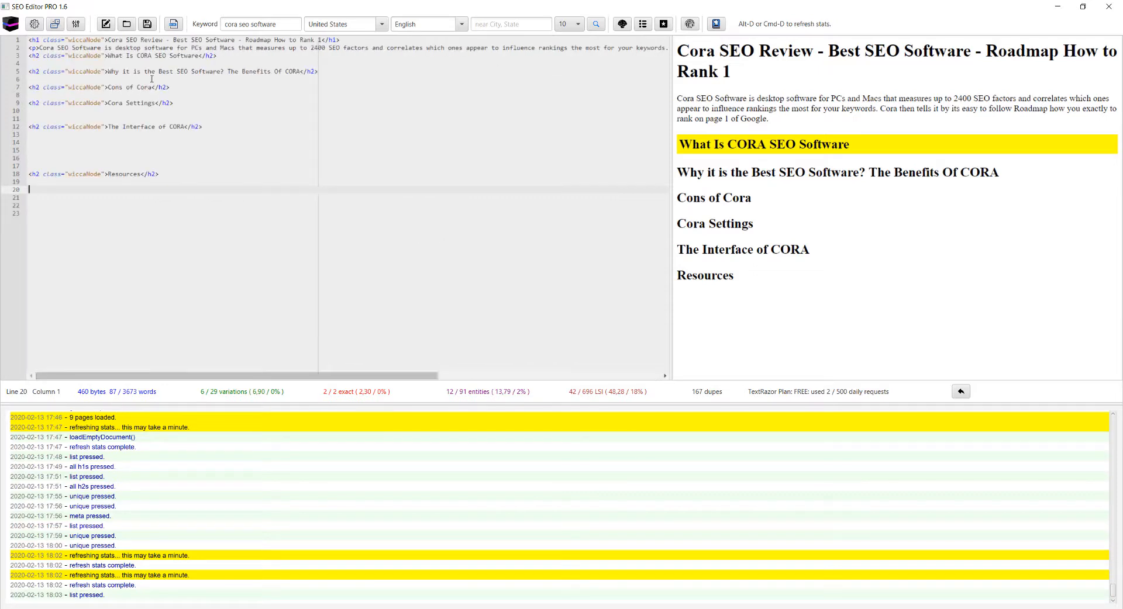
Step: Start a new empty document and undo the clearing to bring back the page's source
left_click(105, 23)
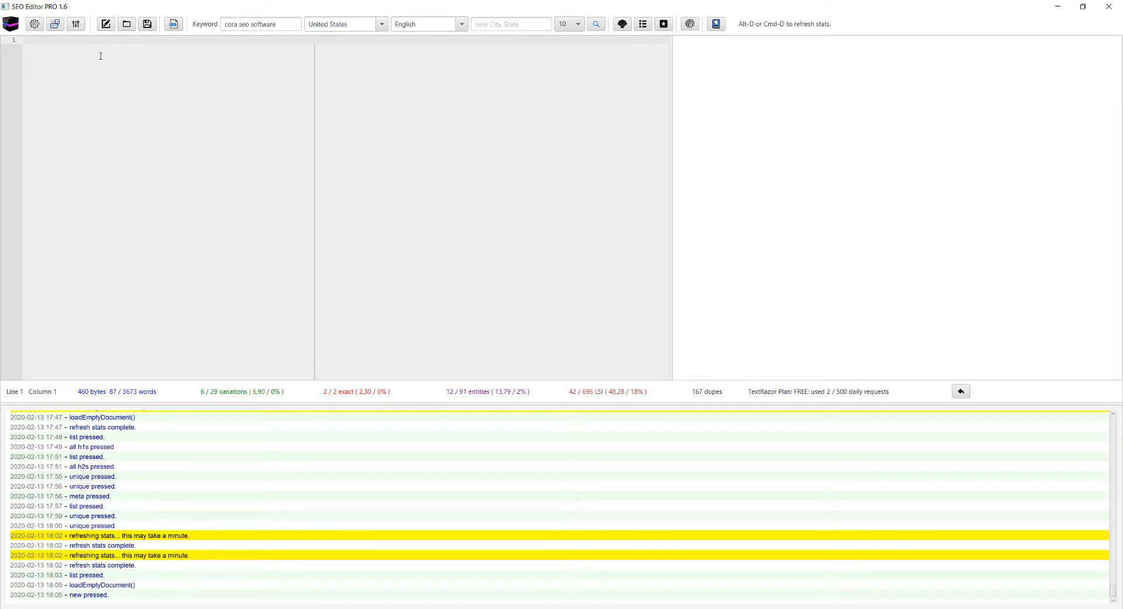
key("ctrl+z")
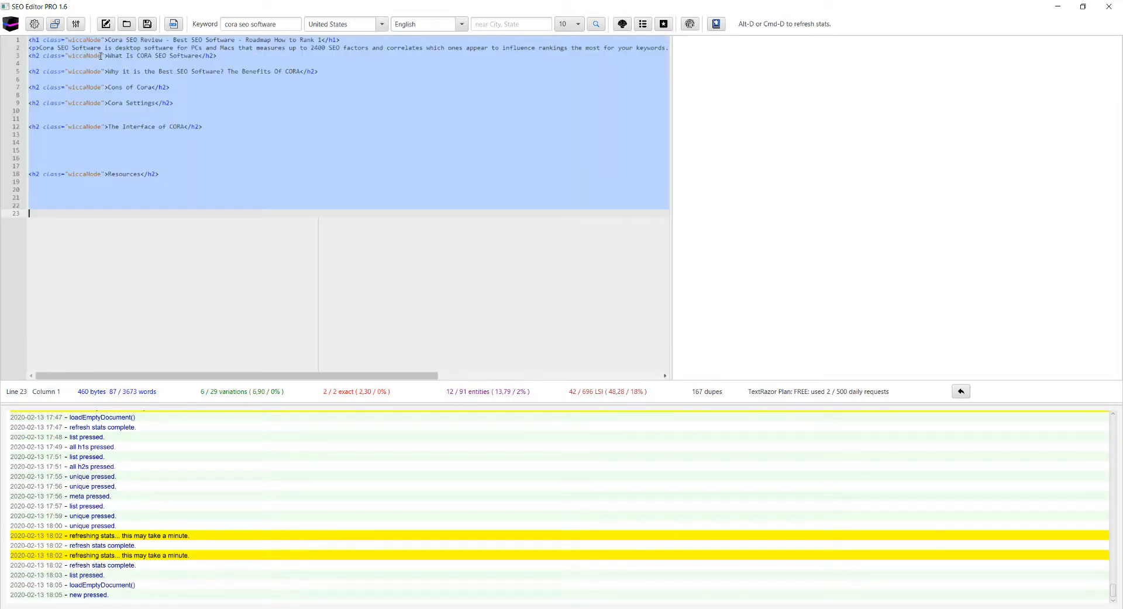
Step: Open the editor options and examine the whole list of display and behaviour settings
left_click(76, 25)
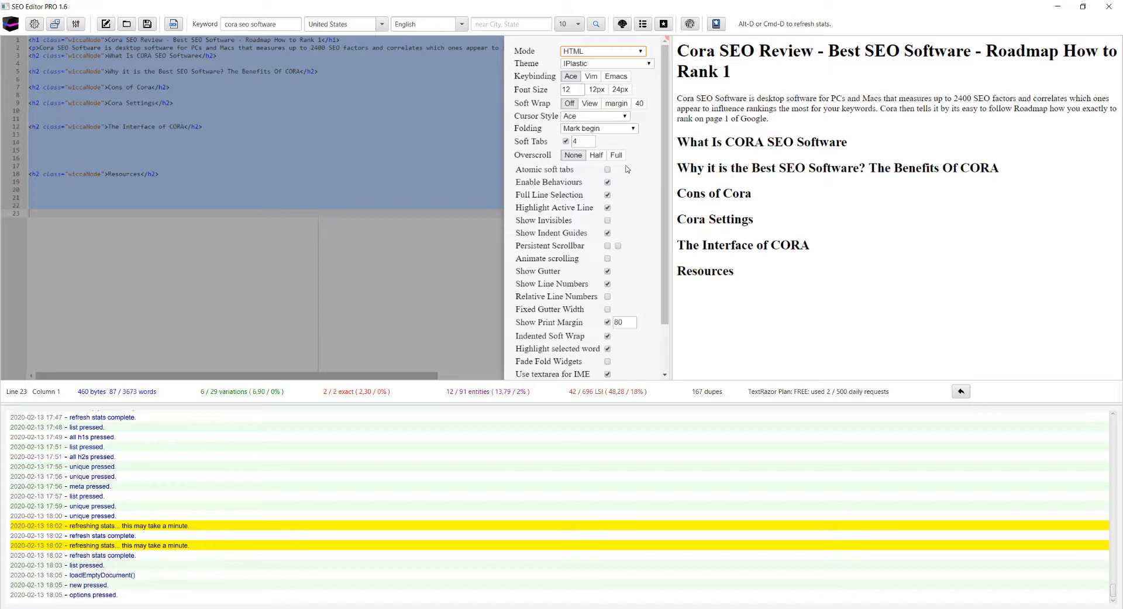
scroll(601, 100, "down", 1)
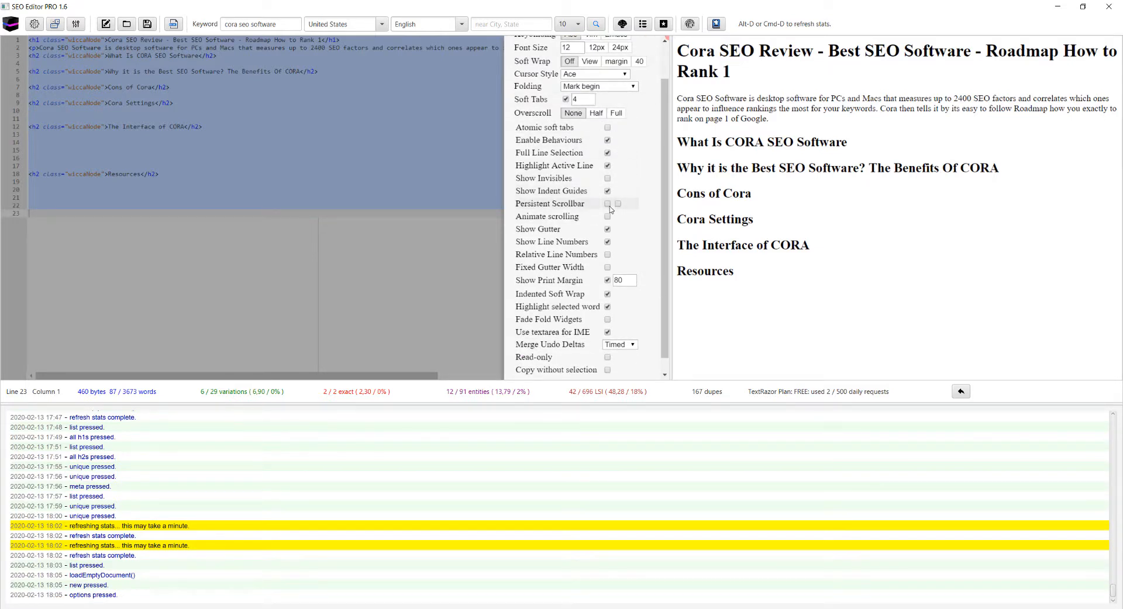
scroll(608, 237, "down", 1)
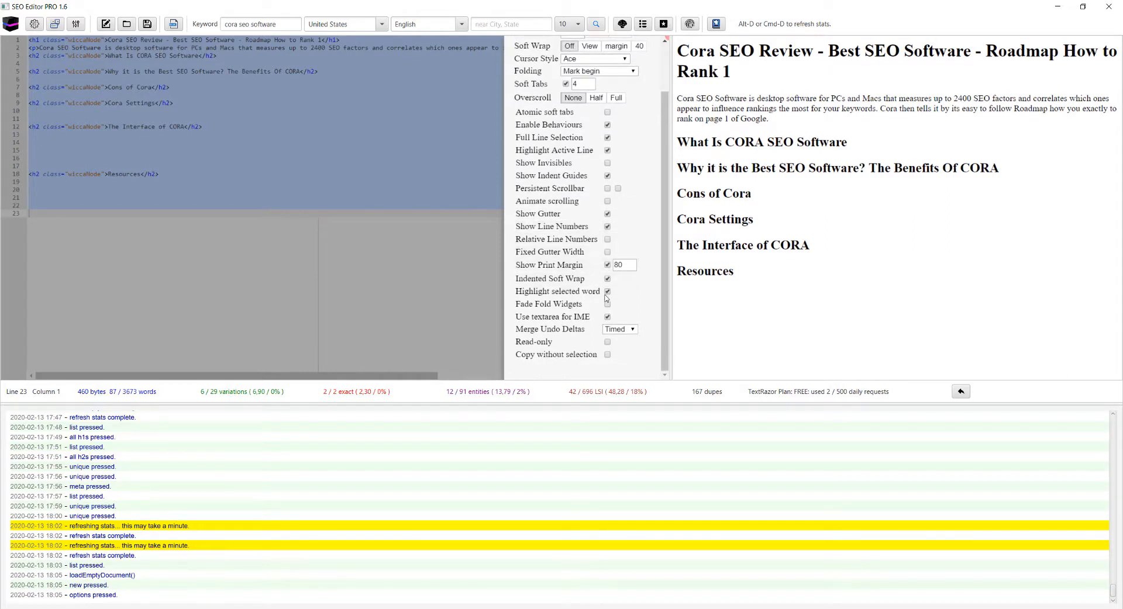
left_click(607, 343)
scroll(624, 294, "up", 3)
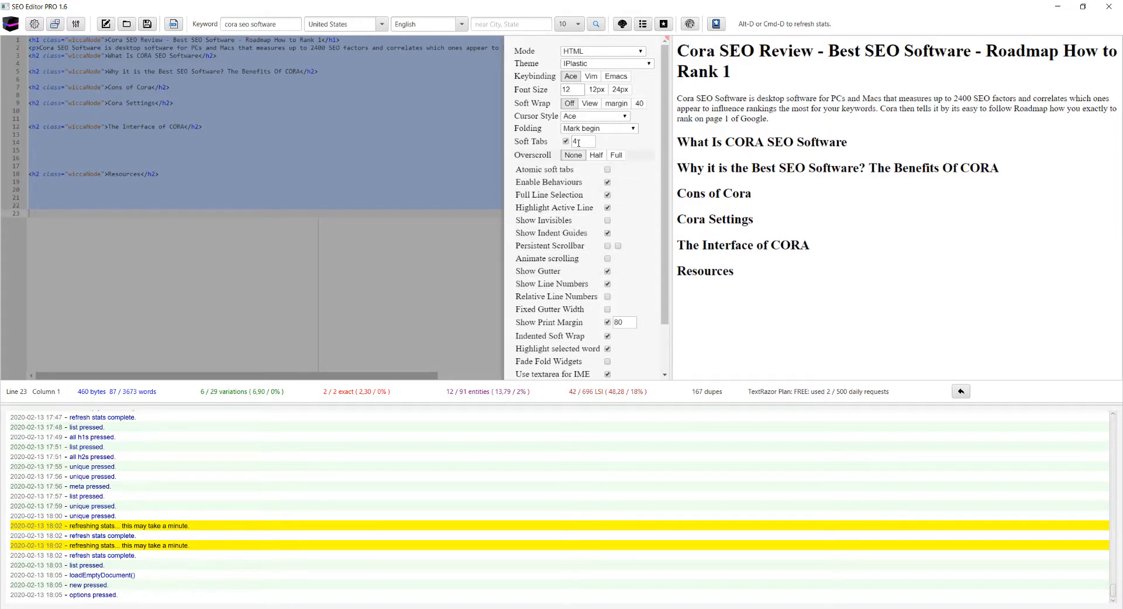
Step: Try the View and margin soft wrap settings, return soft wrap to Off, and glance at the theme choices
left_click(595, 109)
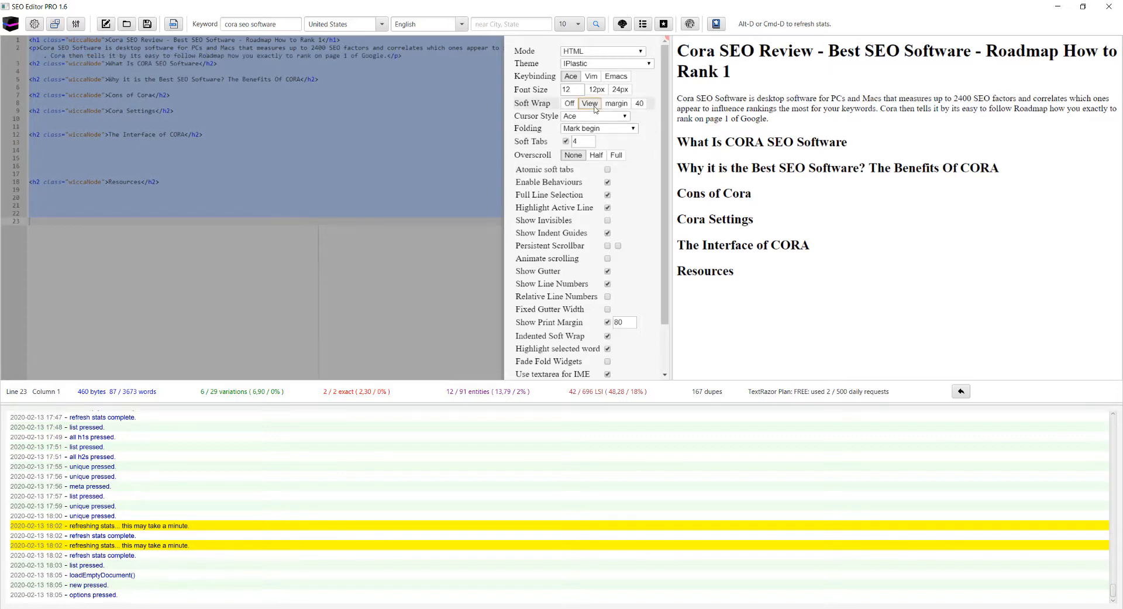
left_click(616, 104)
left_click(589, 108)
left_click(570, 103)
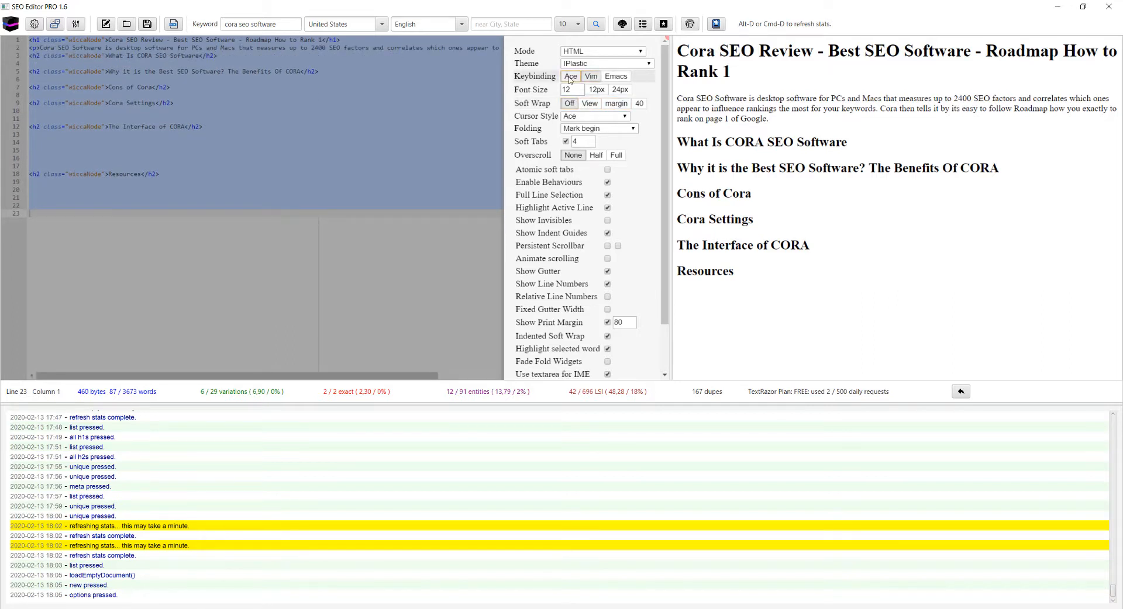
left_click(589, 64)
left_click(589, 63)
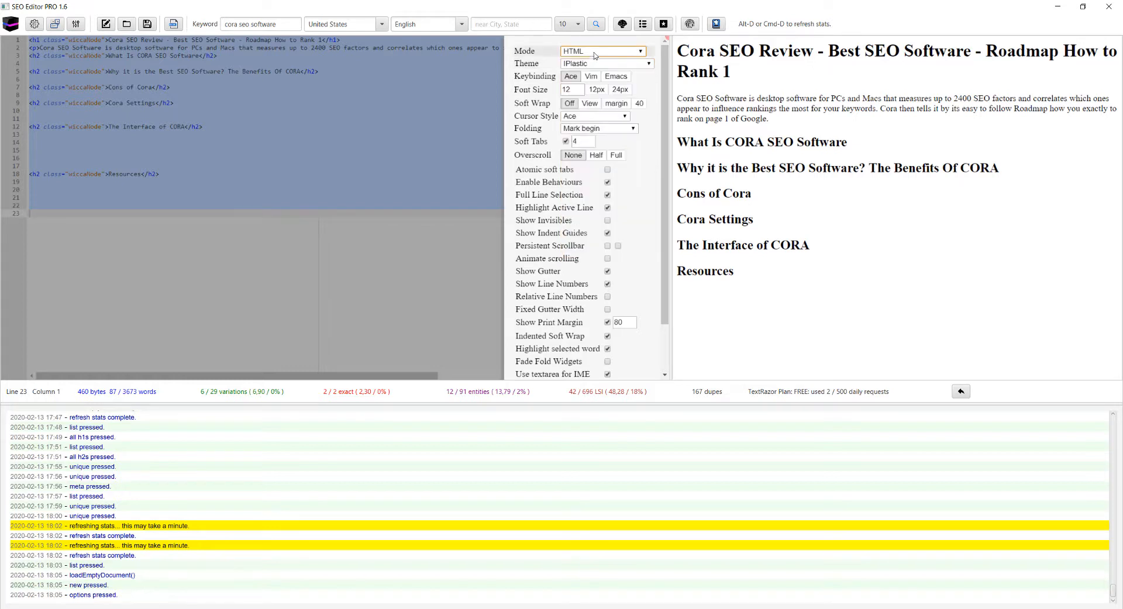
Step: Switch the editor mode to Text, close the options, and place the cursor on the empty line below the Resources heading
left_click(599, 51)
scroll(608, 114, "up", 4)
scroll(608, 114, "down", 20)
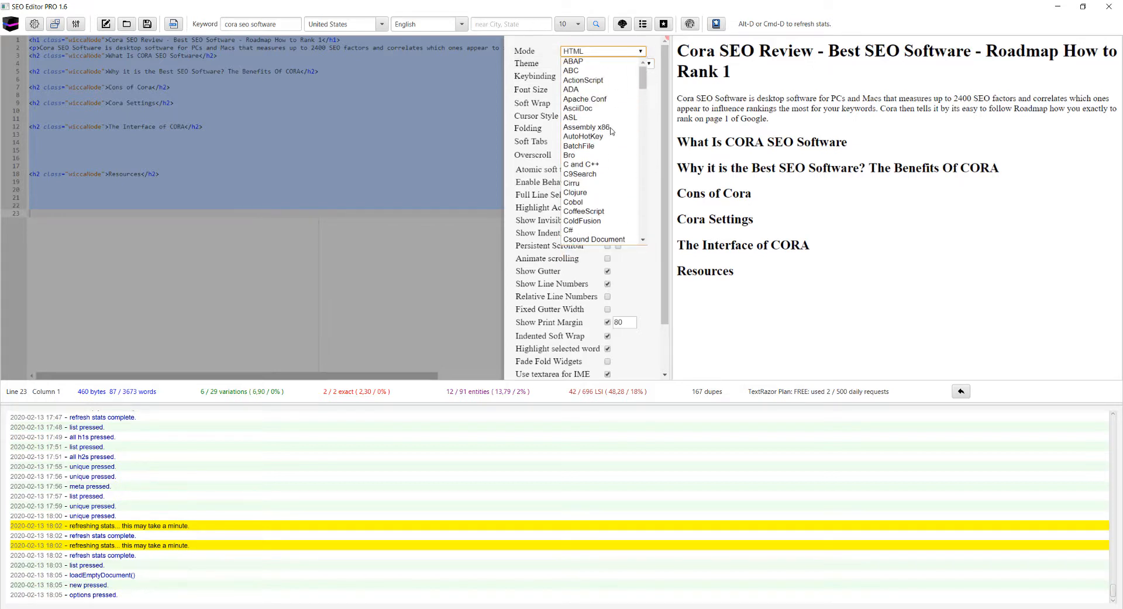
scroll(608, 157, "down", 13)
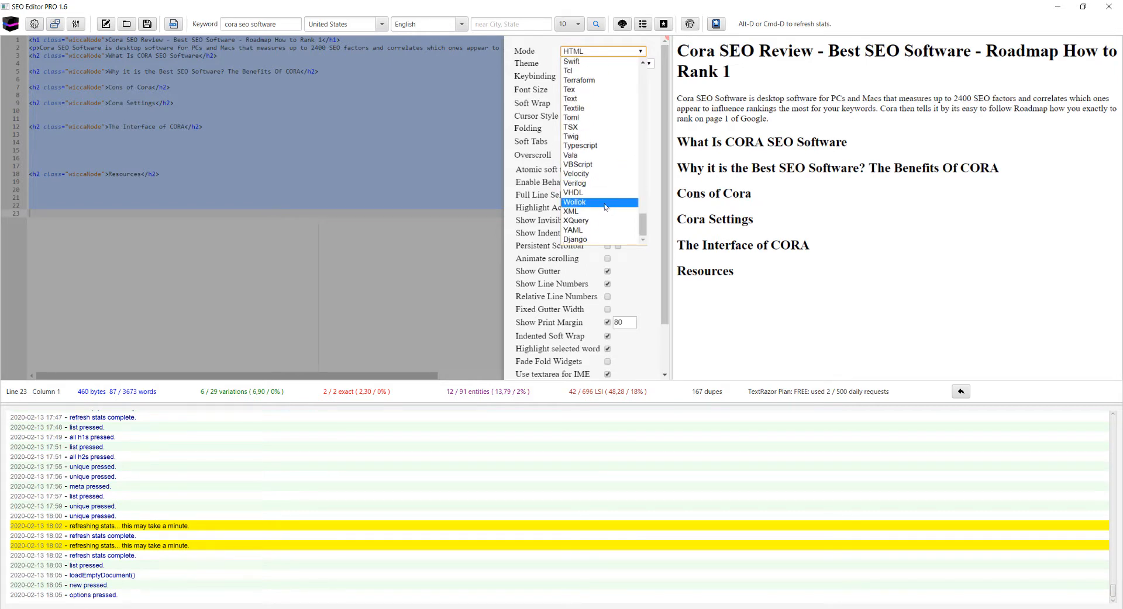
scroll(609, 158, "up", 3)
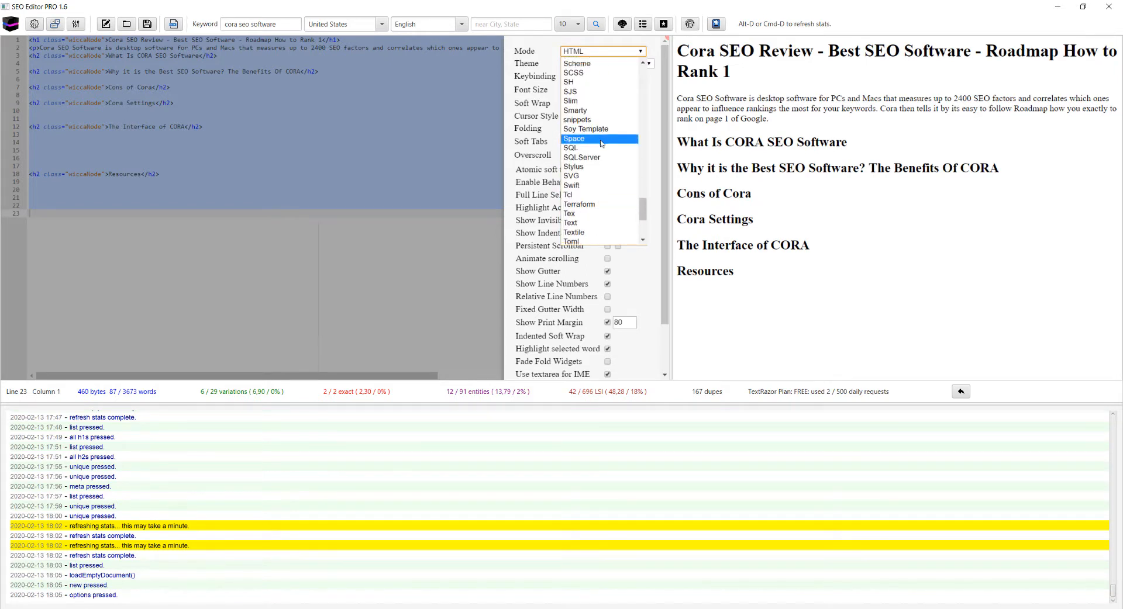
left_click(587, 146)
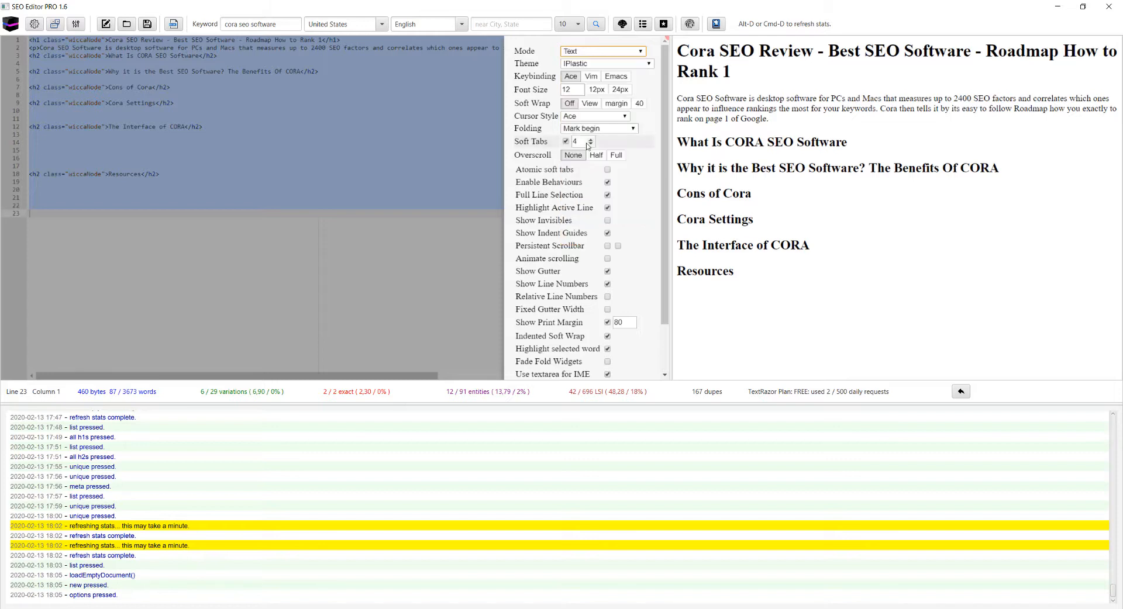
left_click(364, 164)
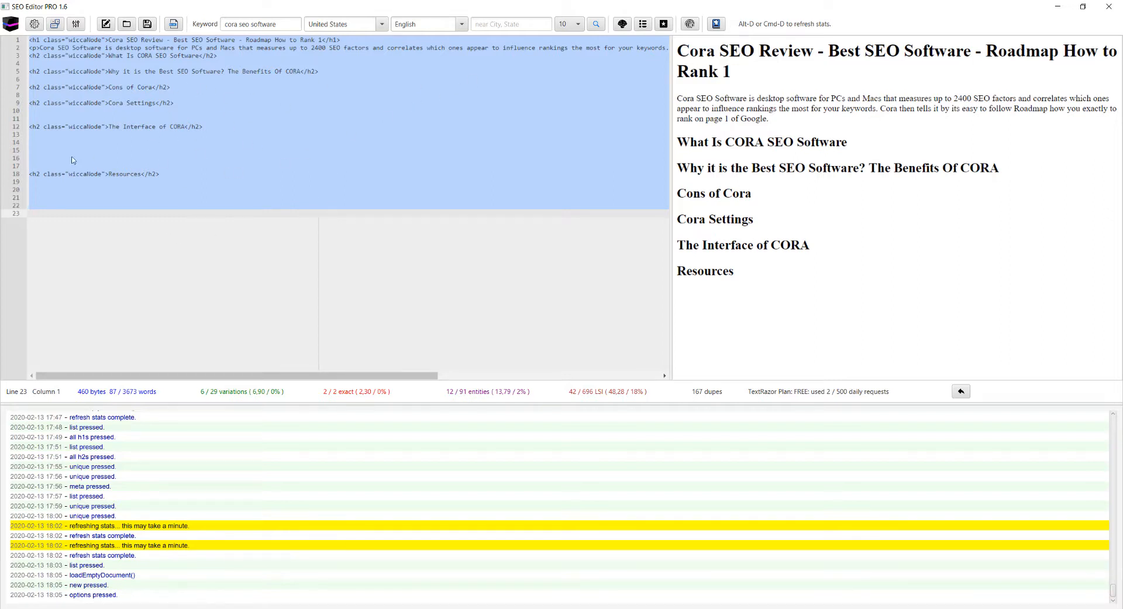
left_click(176, 159)
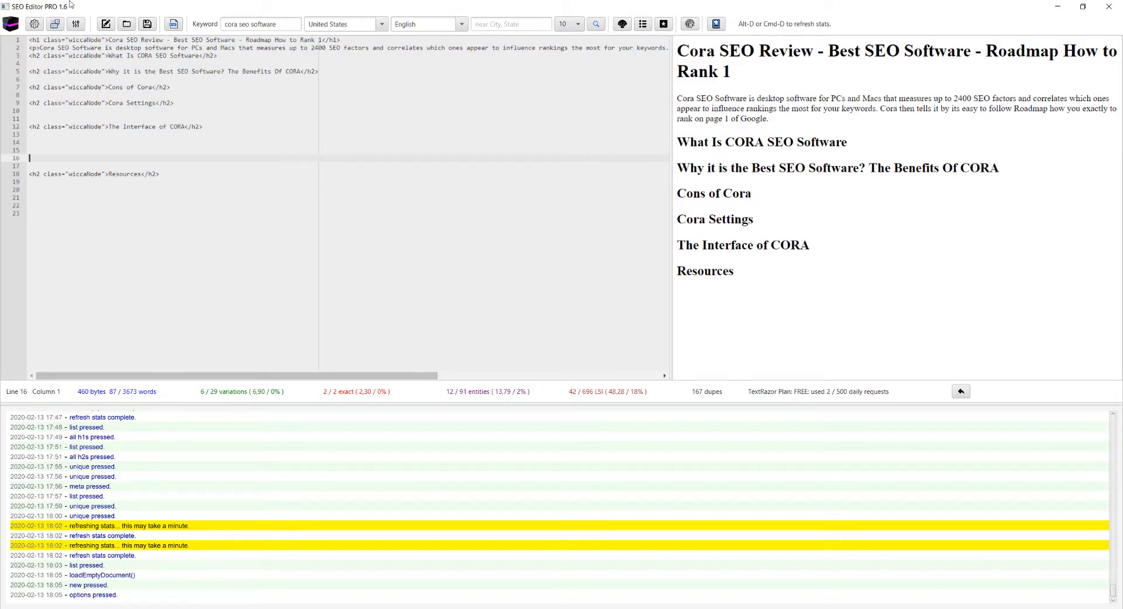
key("Down")
key("Down")
key("Down")
key("Down")
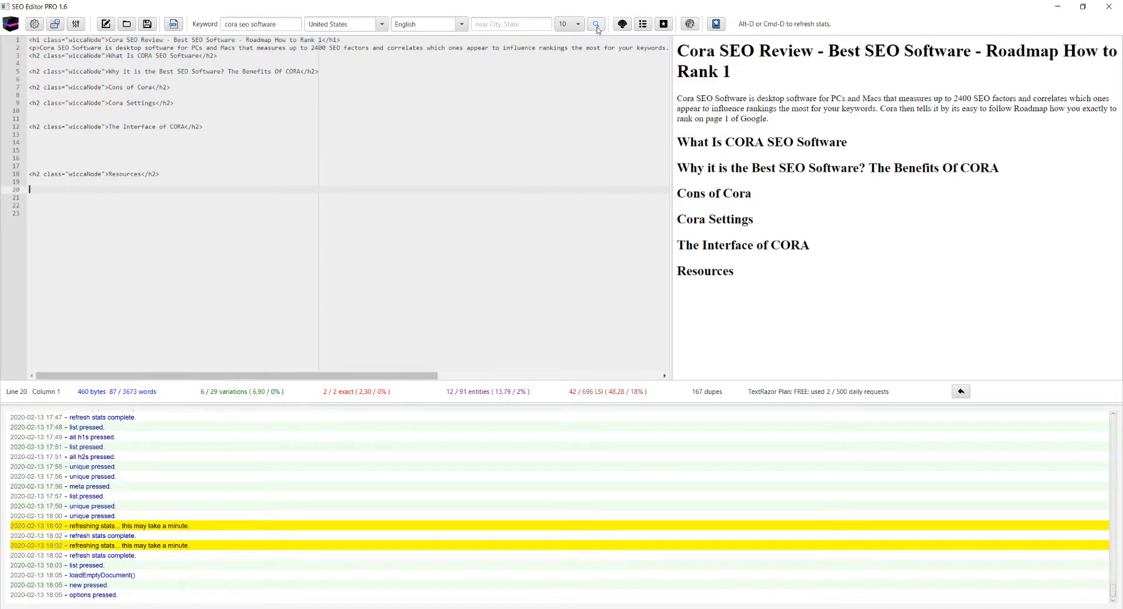
Step: Set the editor mode back to HTML in the editor options
left_click(75, 24)
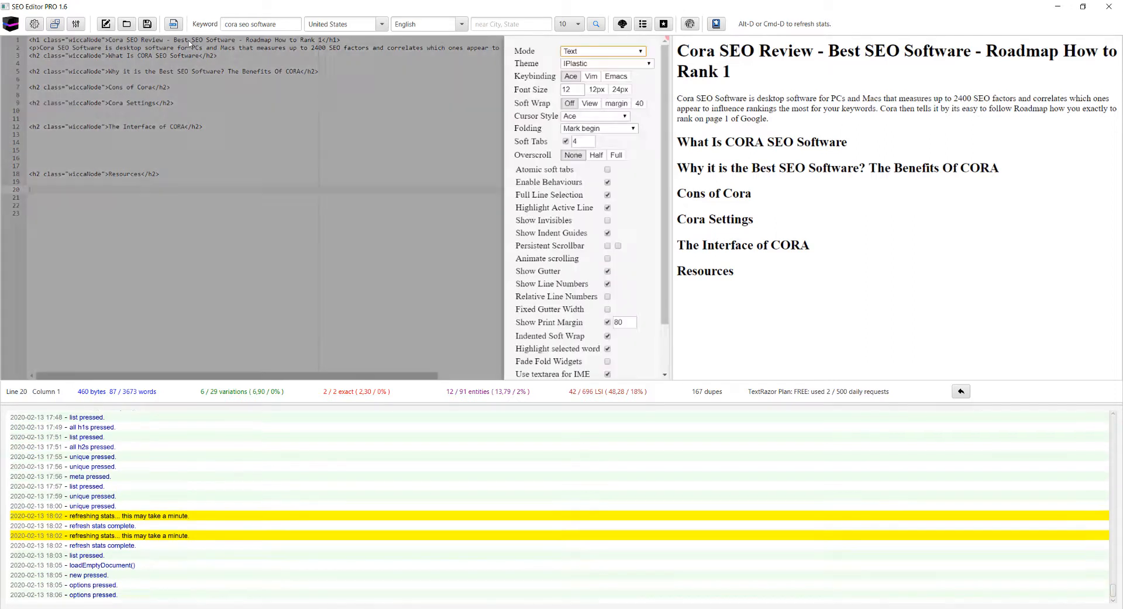
left_click(590, 52)
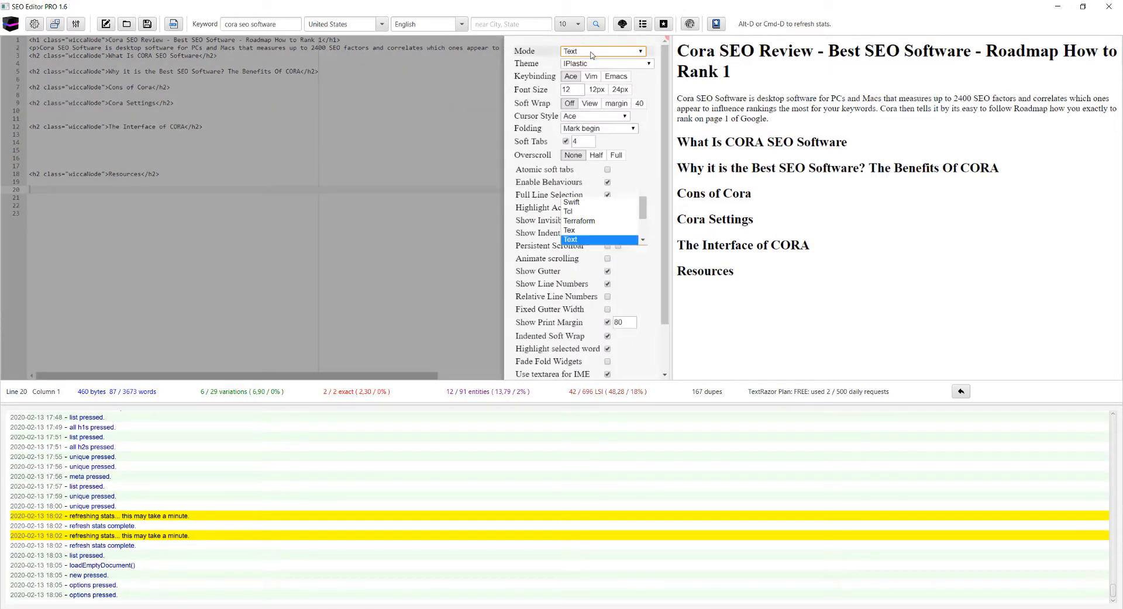
scroll(601, 129, "up", 3)
scroll(602, 130, "up", 6)
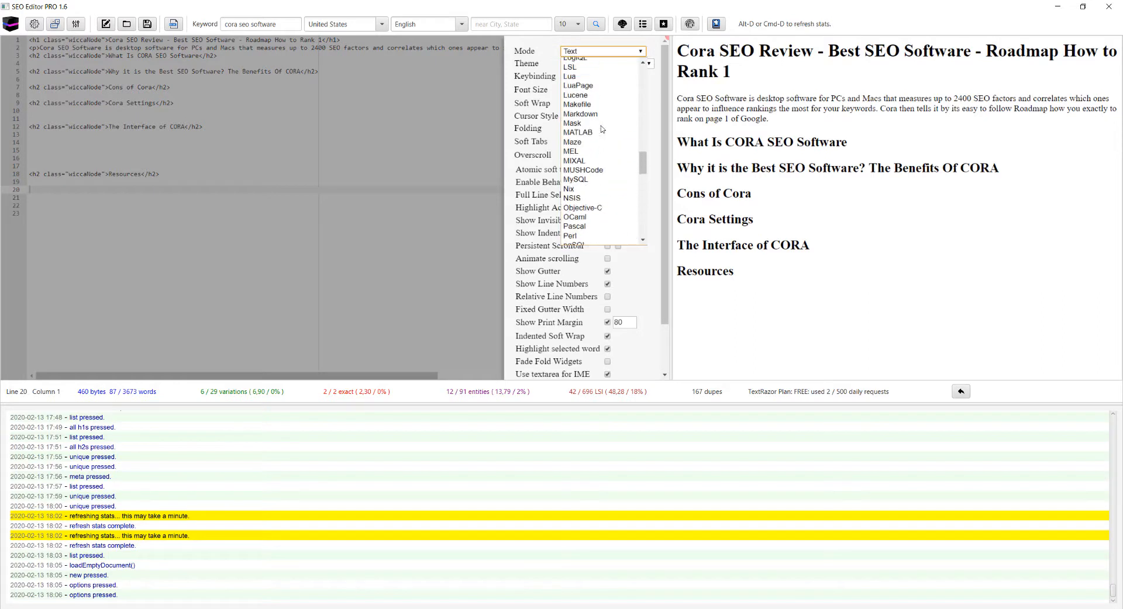
scroll(602, 130, "up", 9)
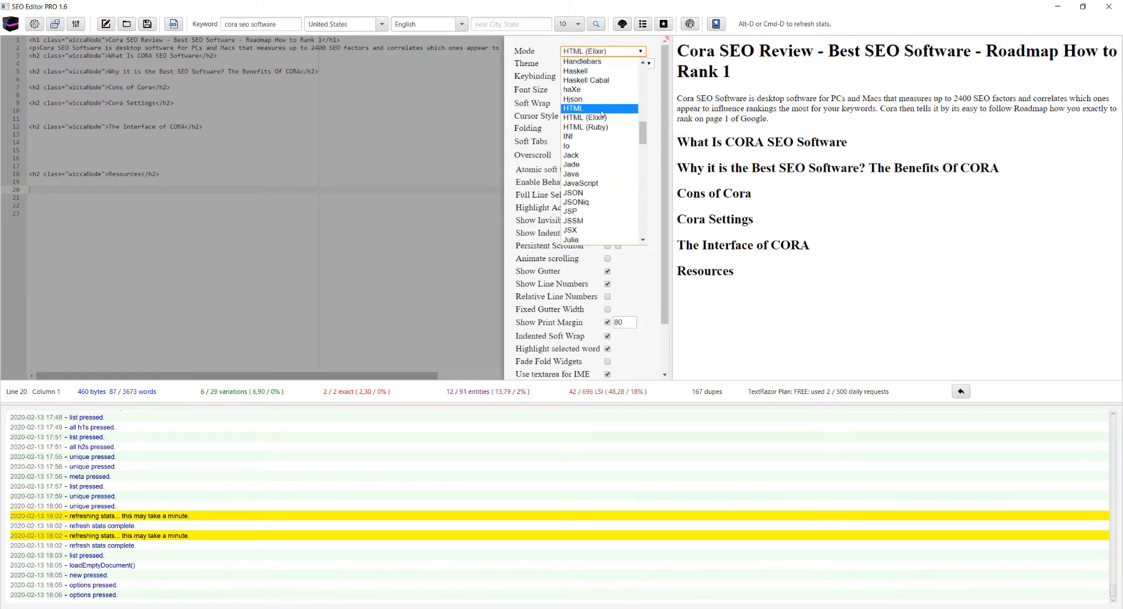
left_click(602, 109)
left_click(572, 106)
scroll(590, 135, "down", 1)
scroll(603, 152, "up", 1)
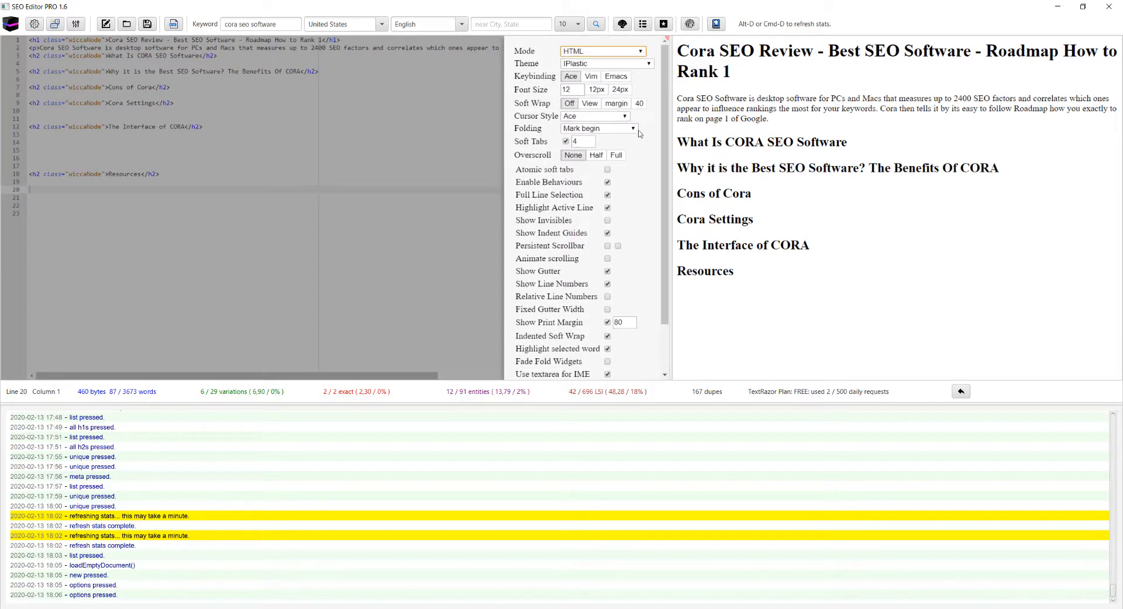
Step: Set the editor's overscroll to Half and close the editor options
left_click(612, 157)
left_click(596, 156)
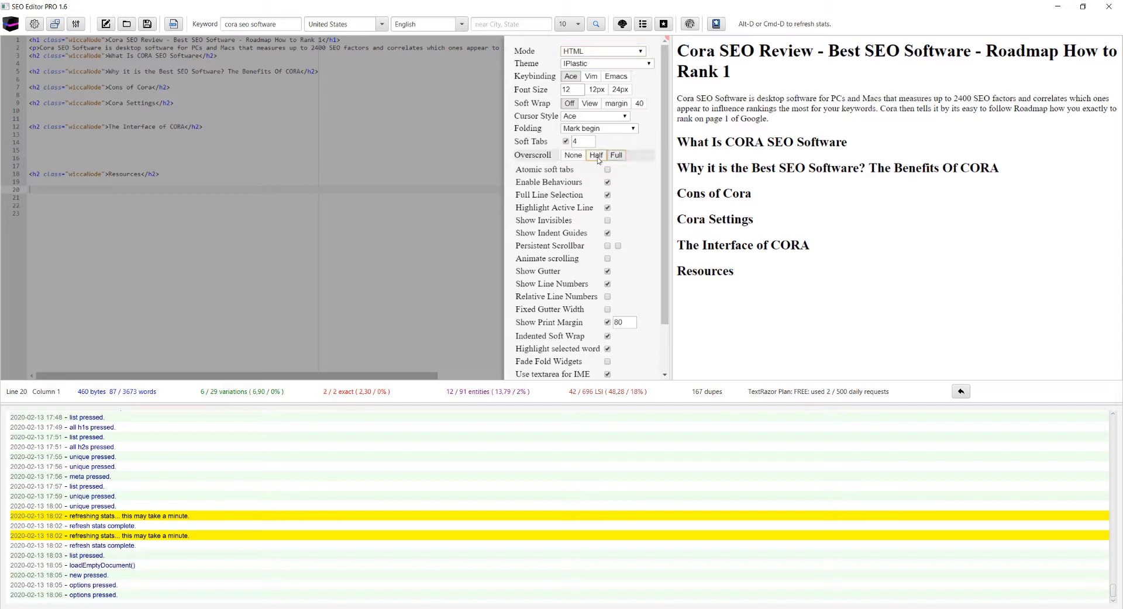
scroll(605, 175, "down", 2)
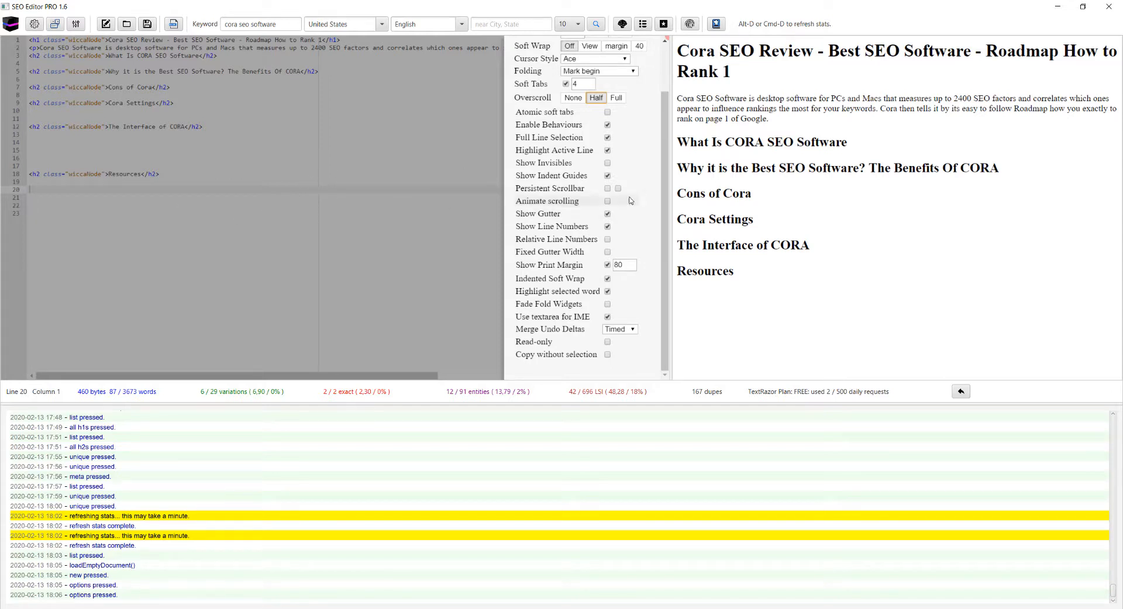
scroll(631, 204, "up", 2)
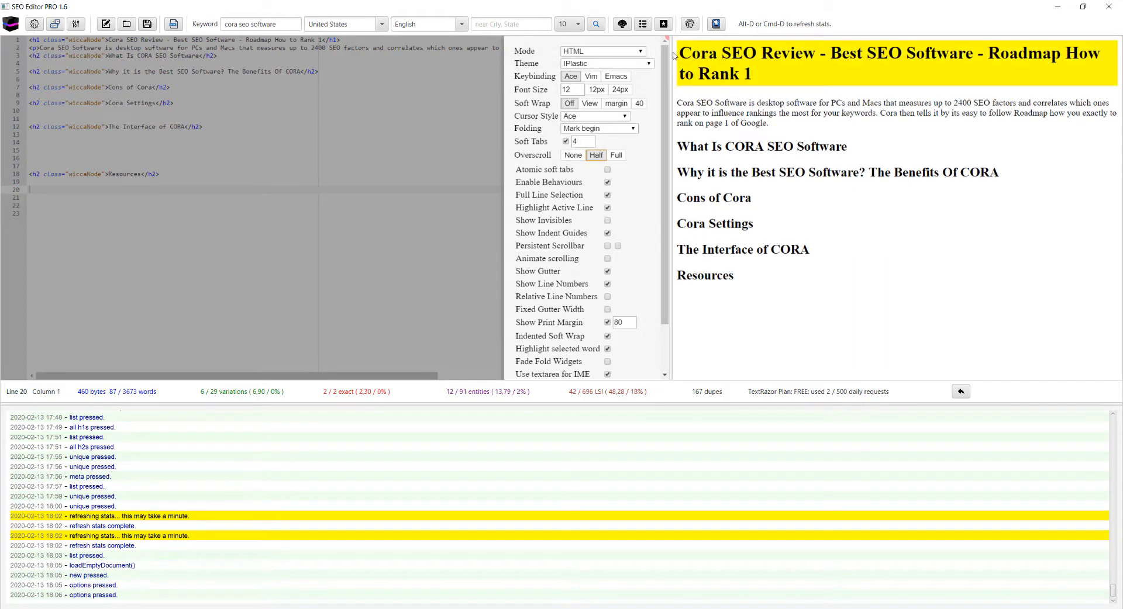
left_click(475, 82)
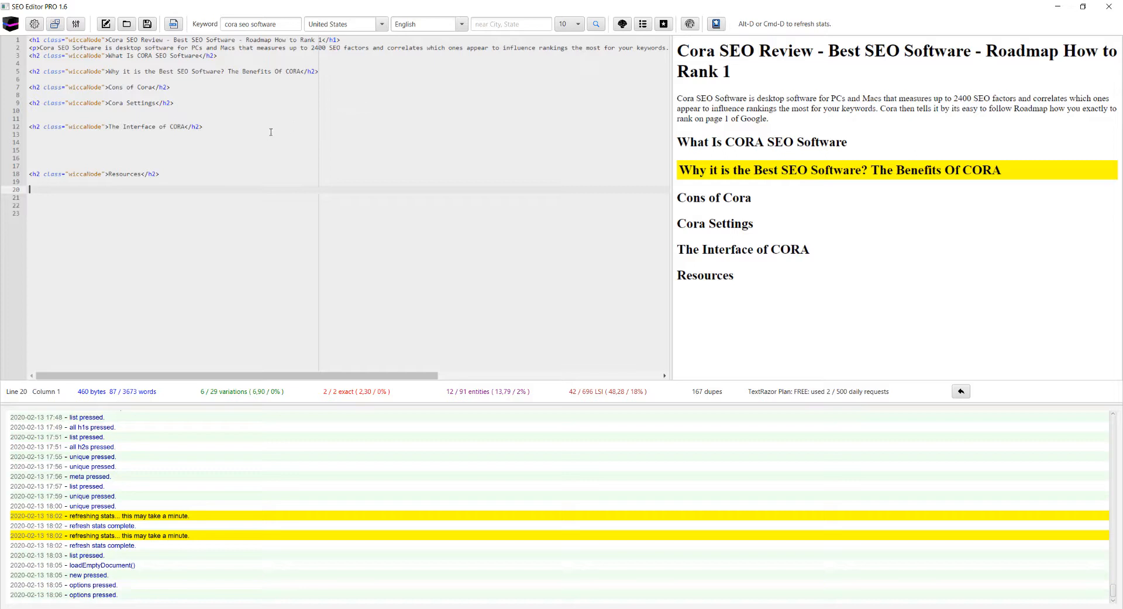
Step: Review the log entries for the analysed competitor pages and check the available result-count choices
scroll(246, 494, "up", 10)
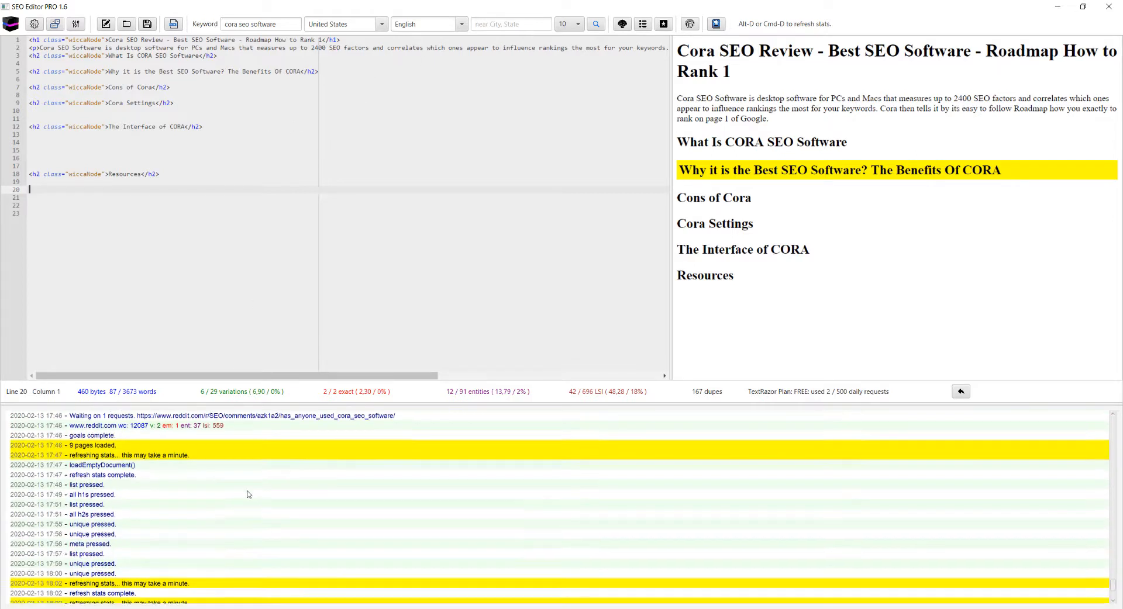
left_click(566, 24)
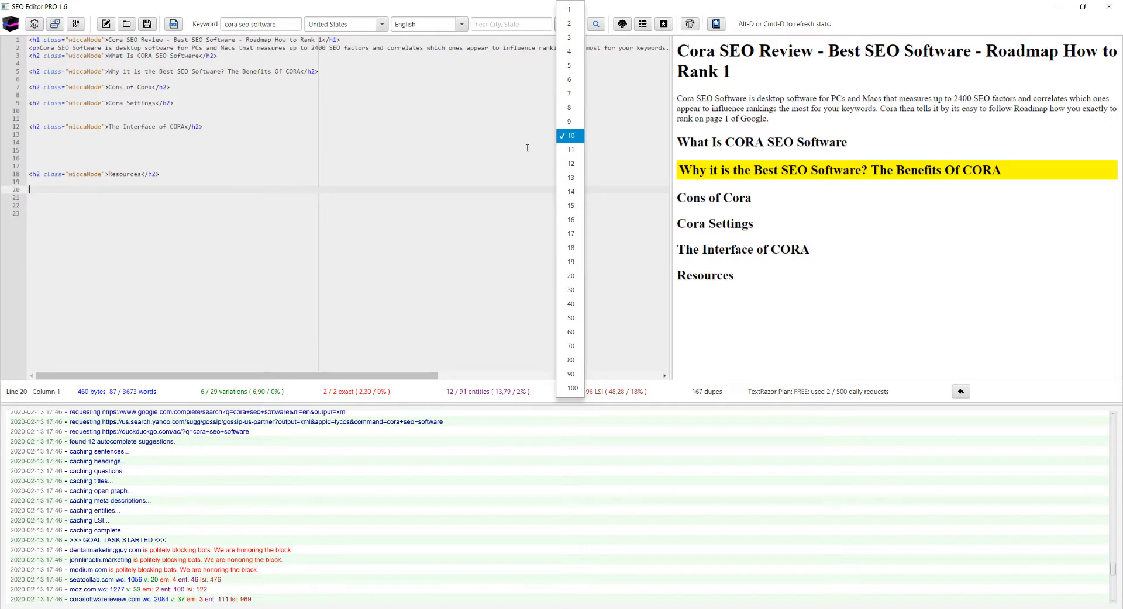
left_click(508, 148)
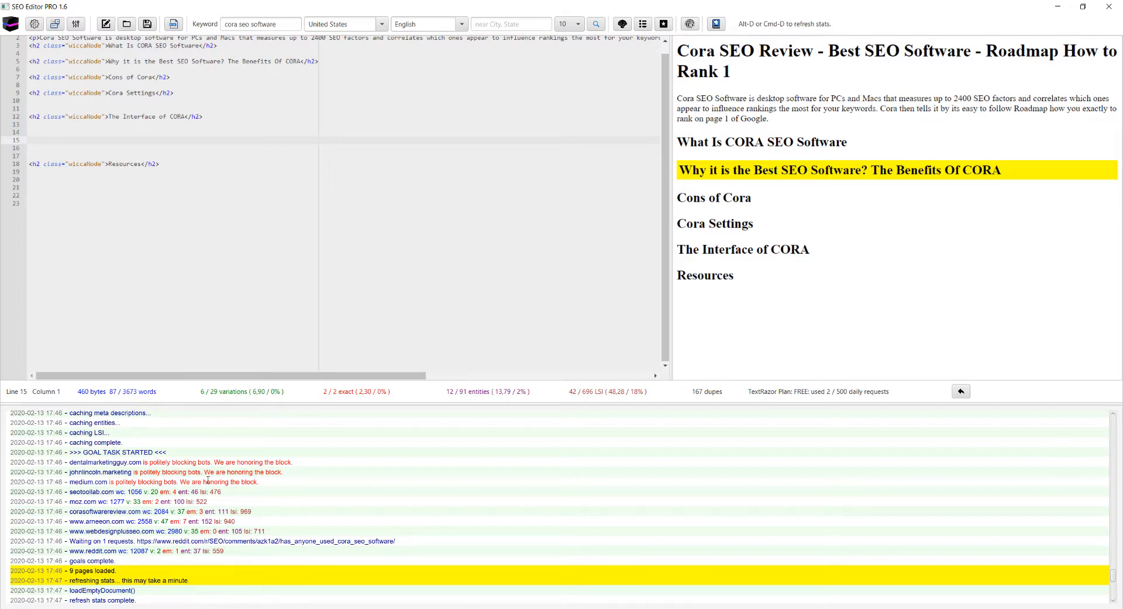
scroll(155, 490, "up", 2)
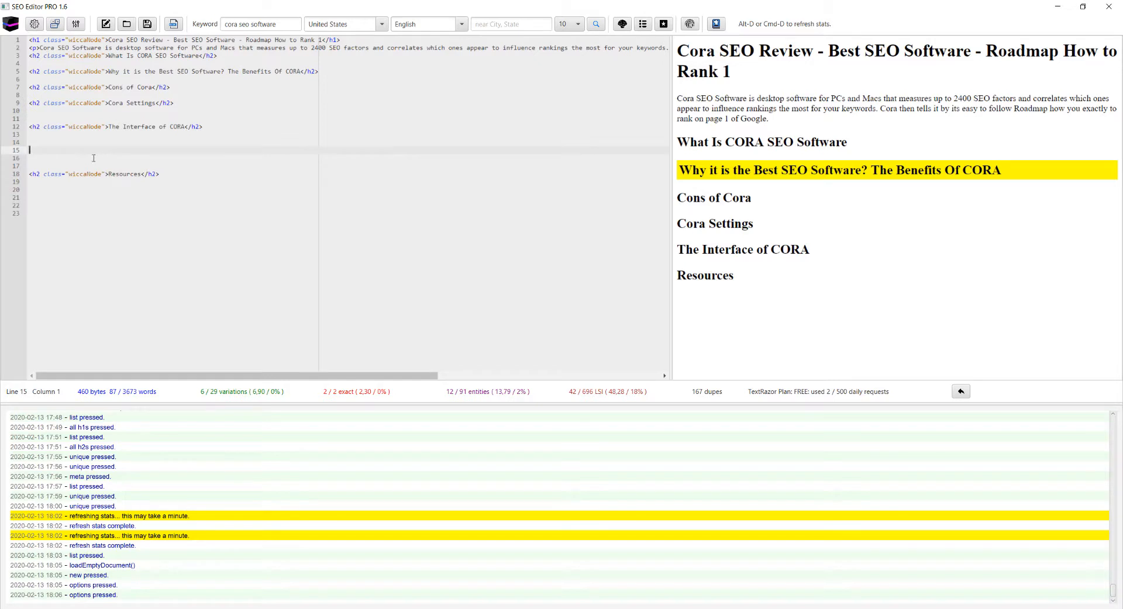
Step: Review the available content types for insertion below the heading The Interface of CORA, enlarging the content list window, and close it without inserting anything
left_click(56, 135)
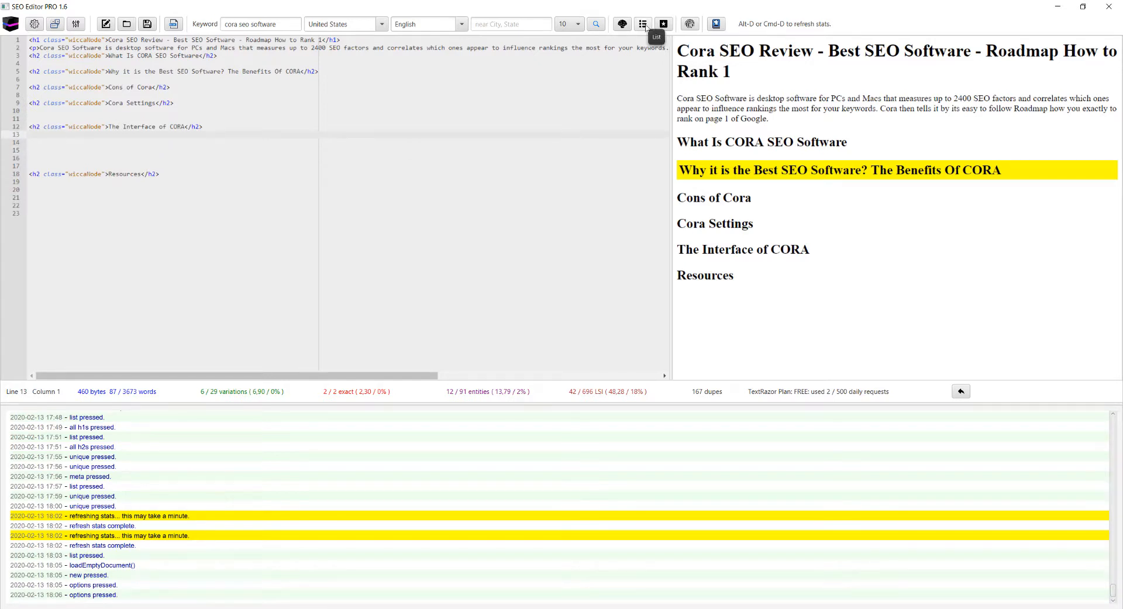
left_click(643, 24)
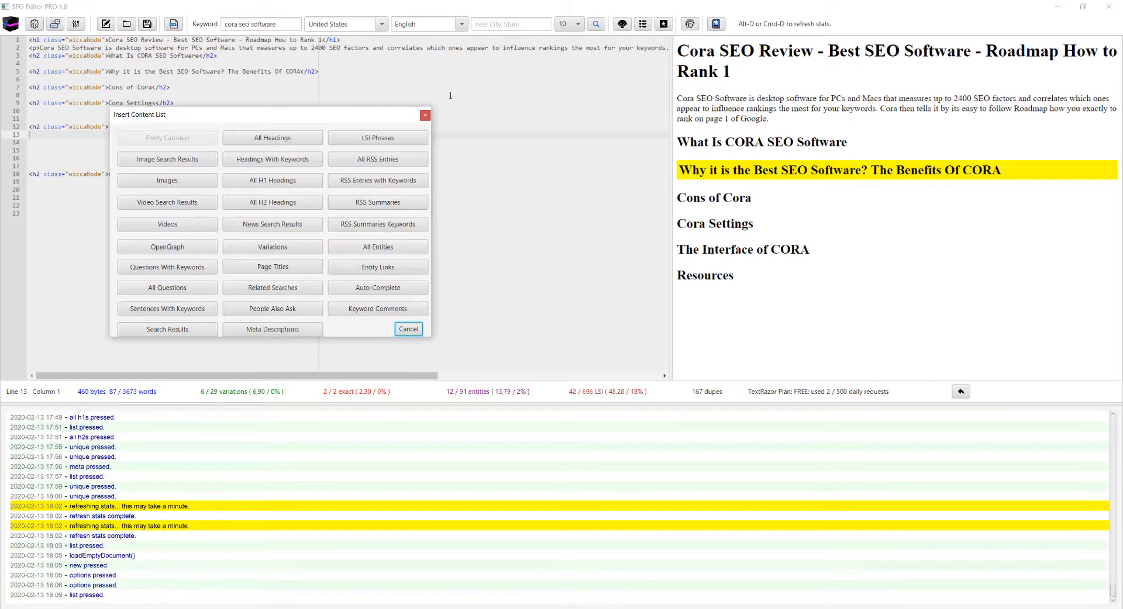
left_click_drag(431, 337, 561, 381)
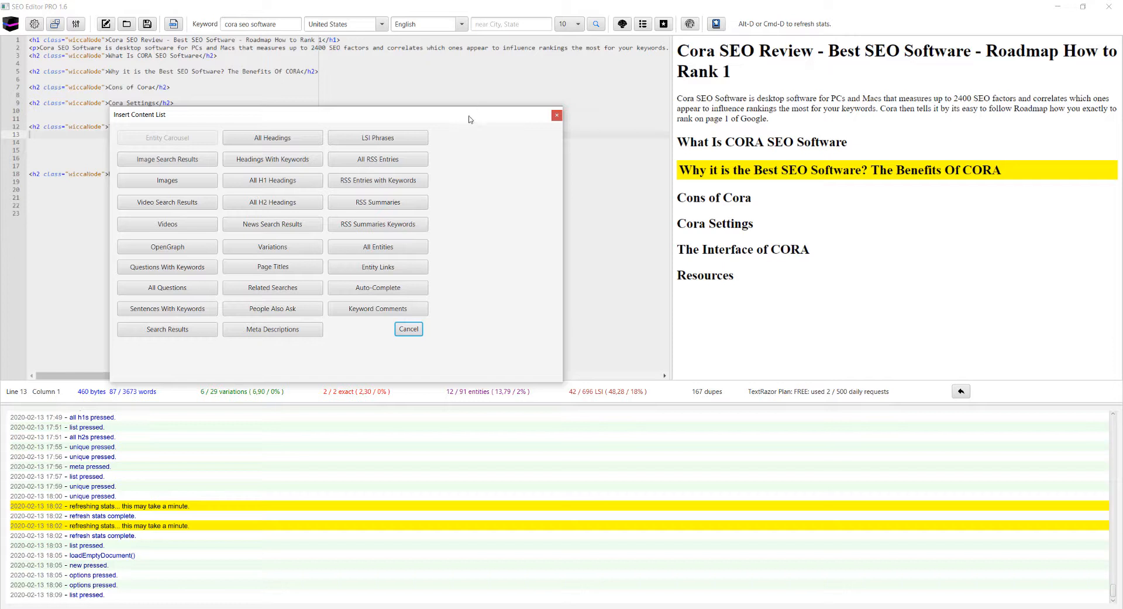
left_click_drag(470, 116, 480, 1)
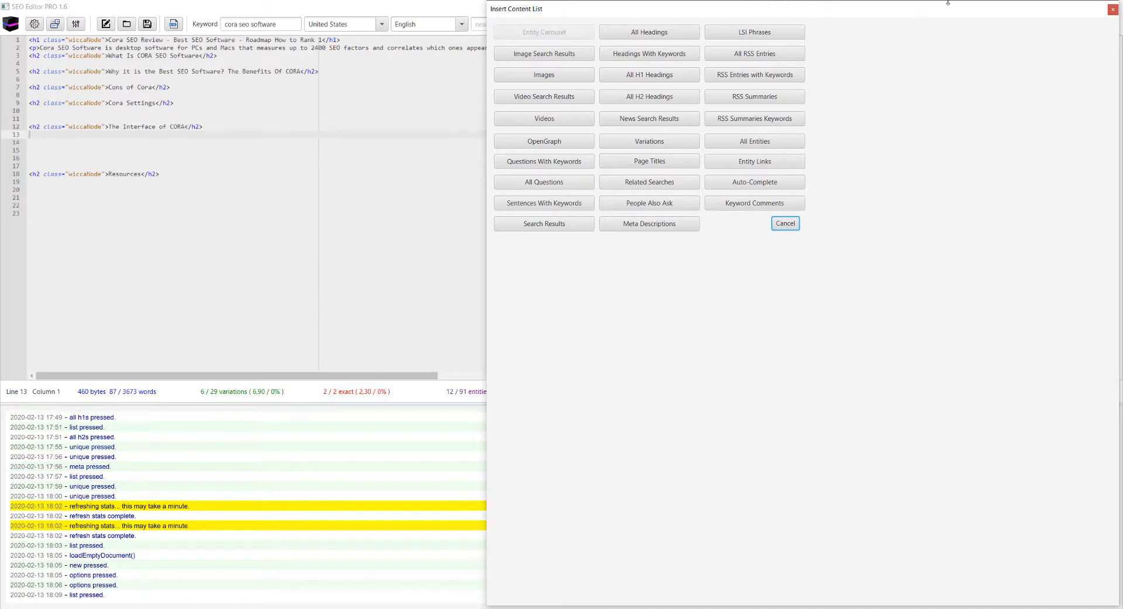
left_click(1112, 9)
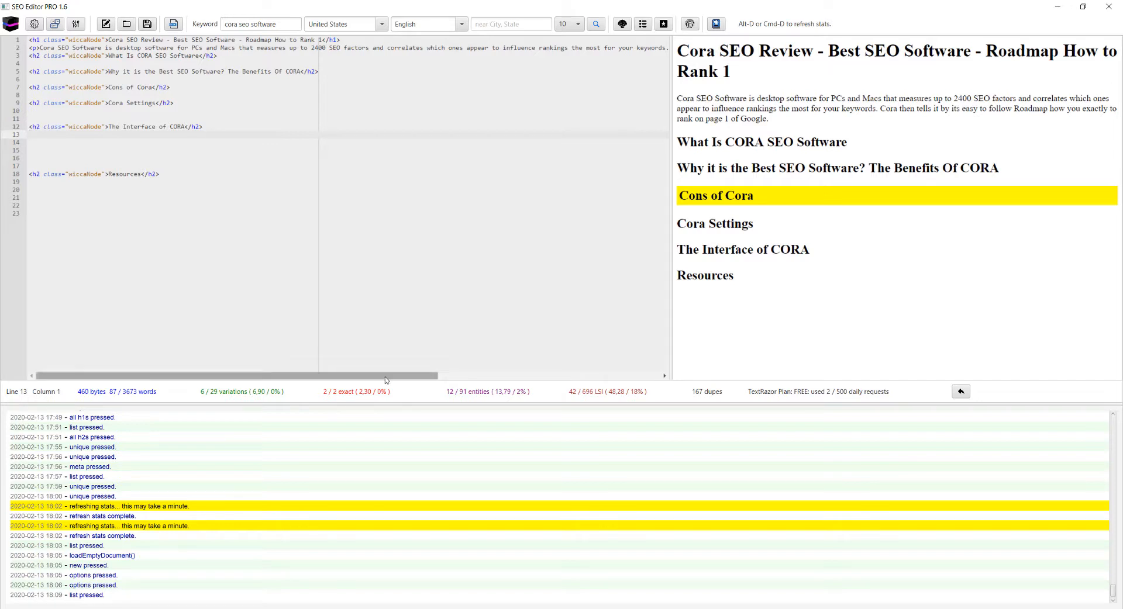
Step: Give the editor slightly more height than the log, check the document for known duplicate content, and turn the uniqueness check off again
left_click(313, 271)
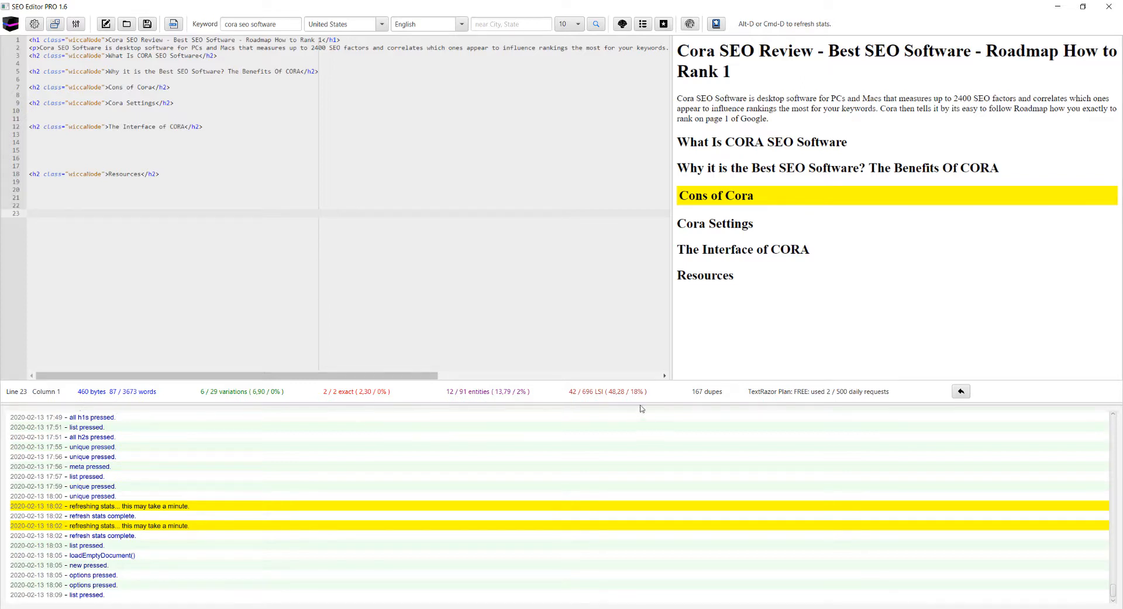
left_click_drag(642, 406, 641, 420)
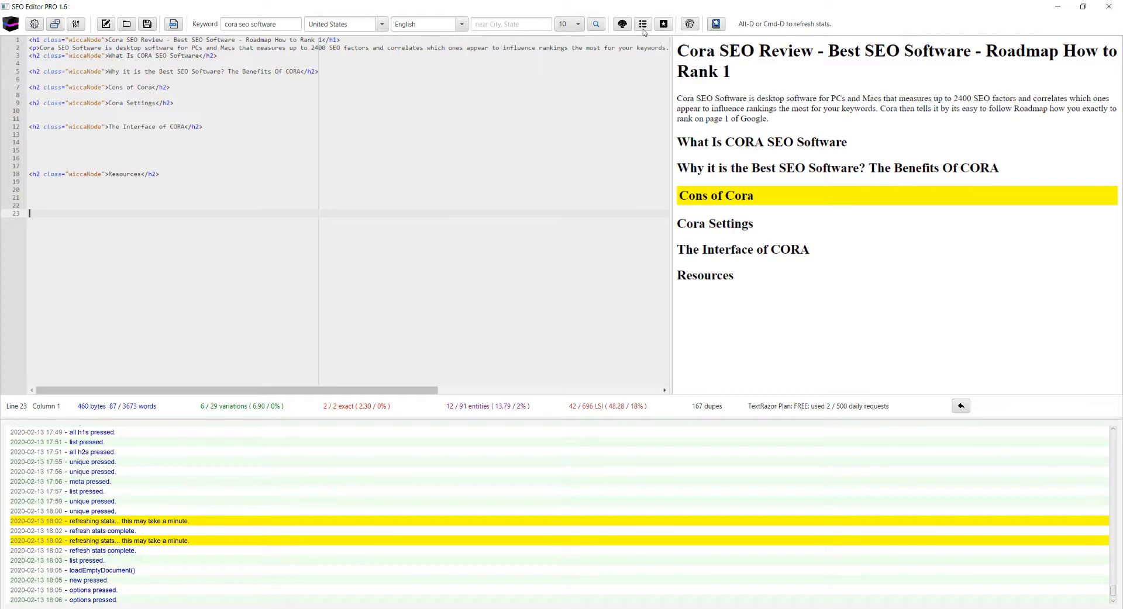
left_click(690, 23)
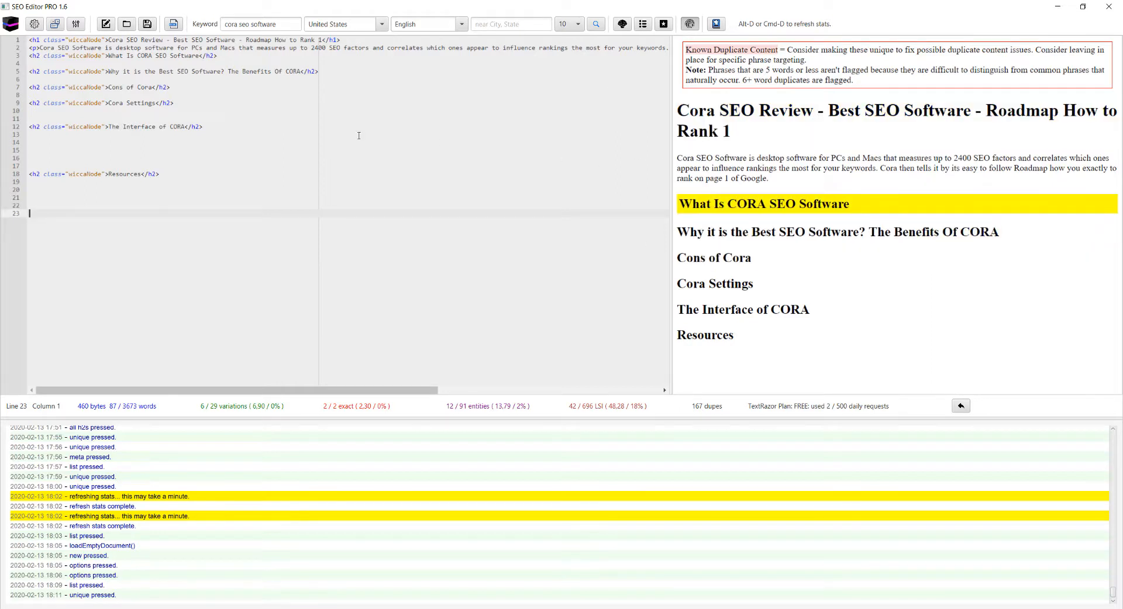
left_click(71, 197)
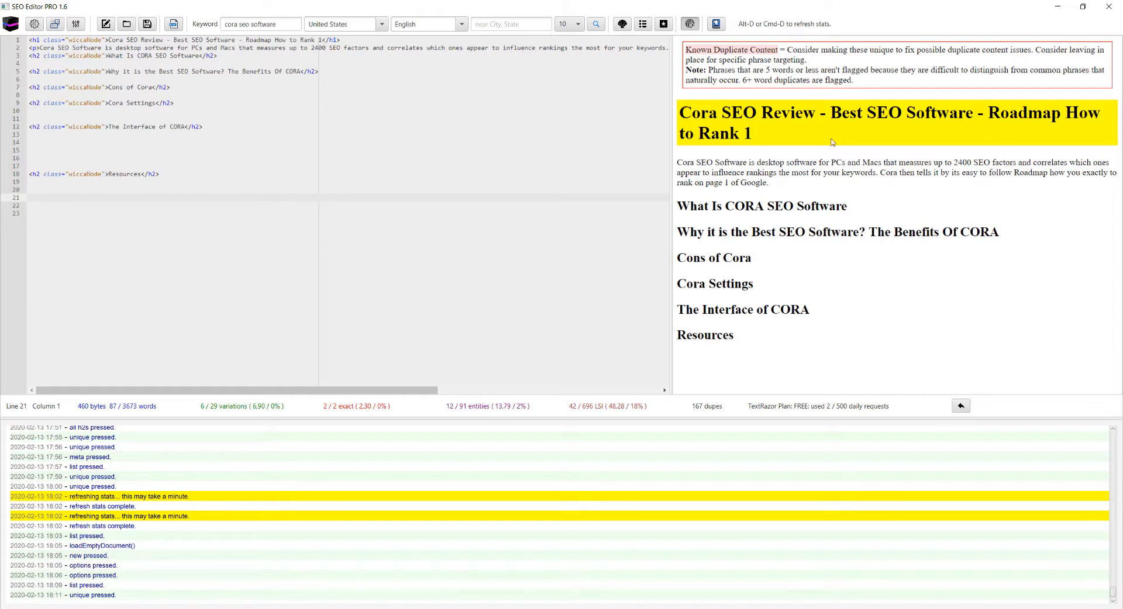
left_click(689, 24)
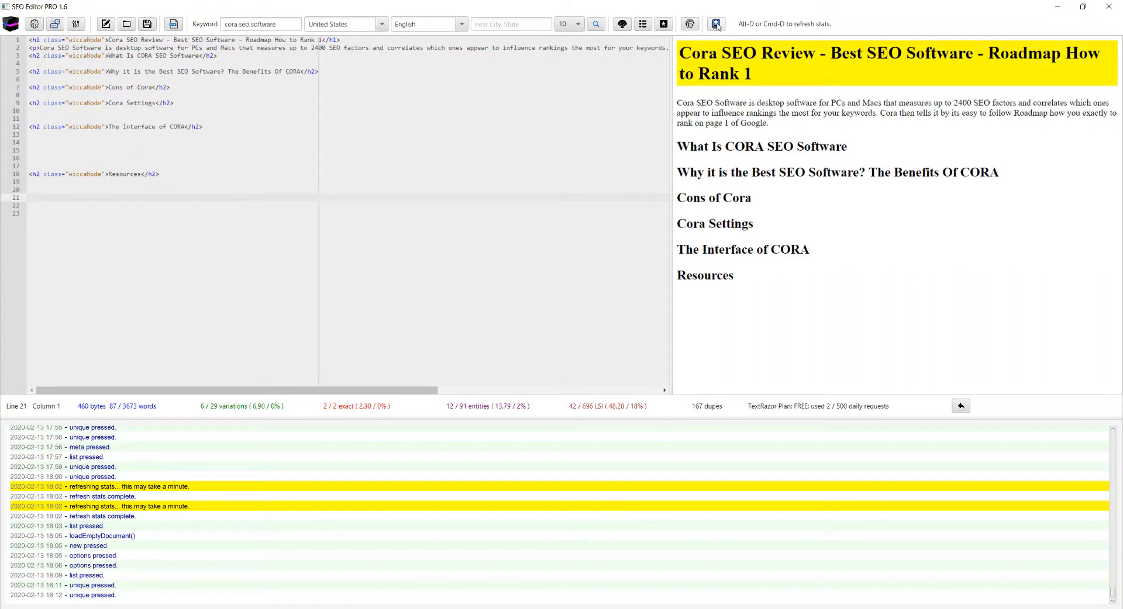
Step: View the project recipe, examine its recorded actions, keystrokes, deletes and time, and close it
left_click(721, 26)
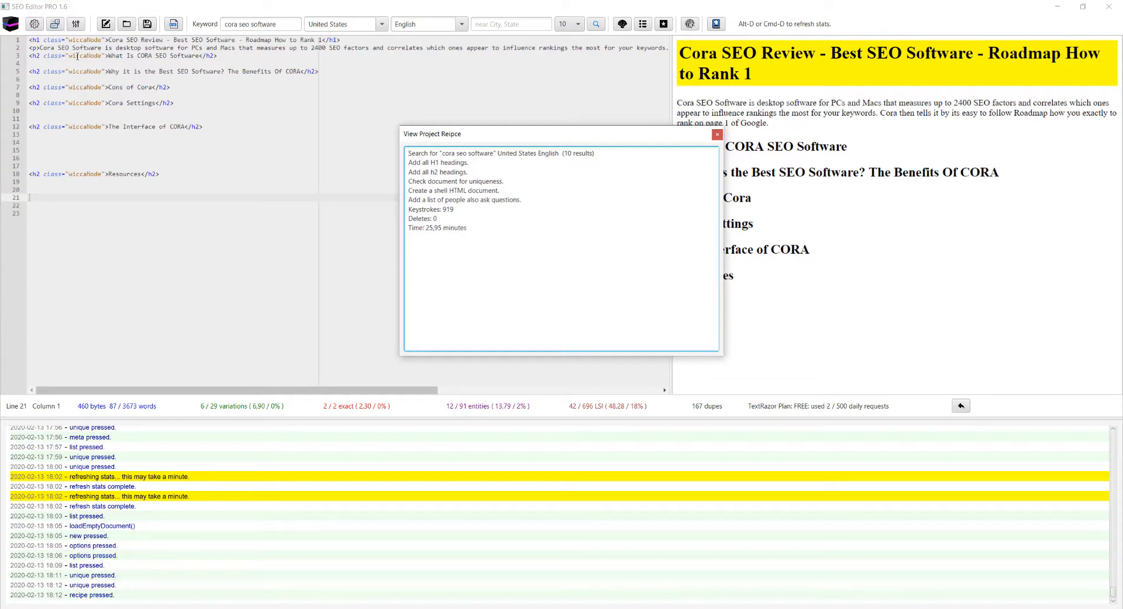
left_click_drag(478, 229, 407, 229)
left_click(425, 231)
left_click(480, 229)
left_click(420, 231)
double_click(448, 209)
left_click(717, 134)
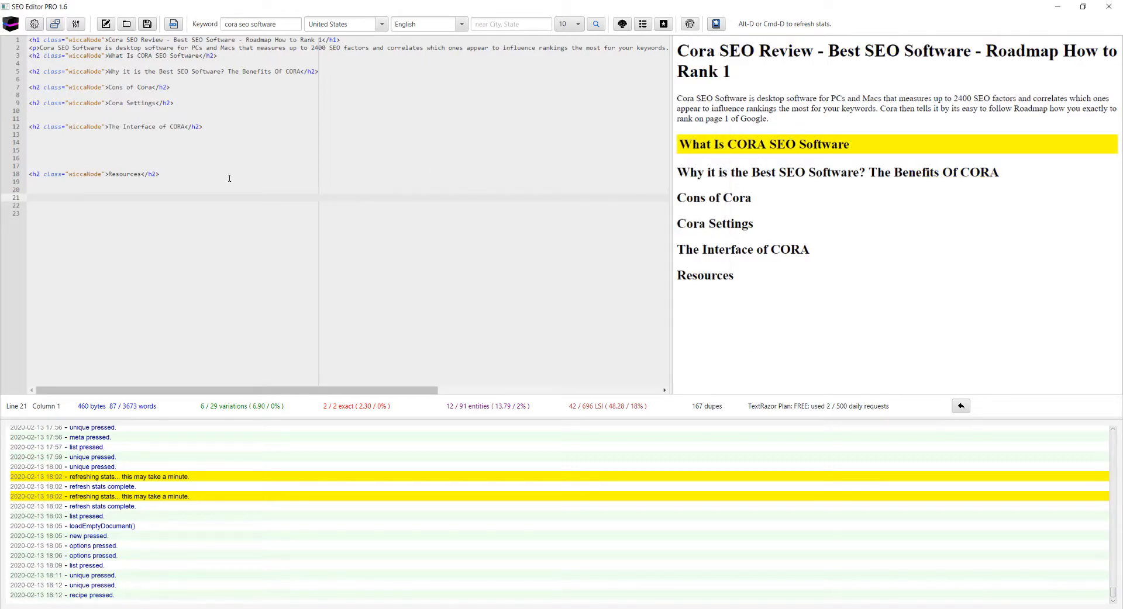